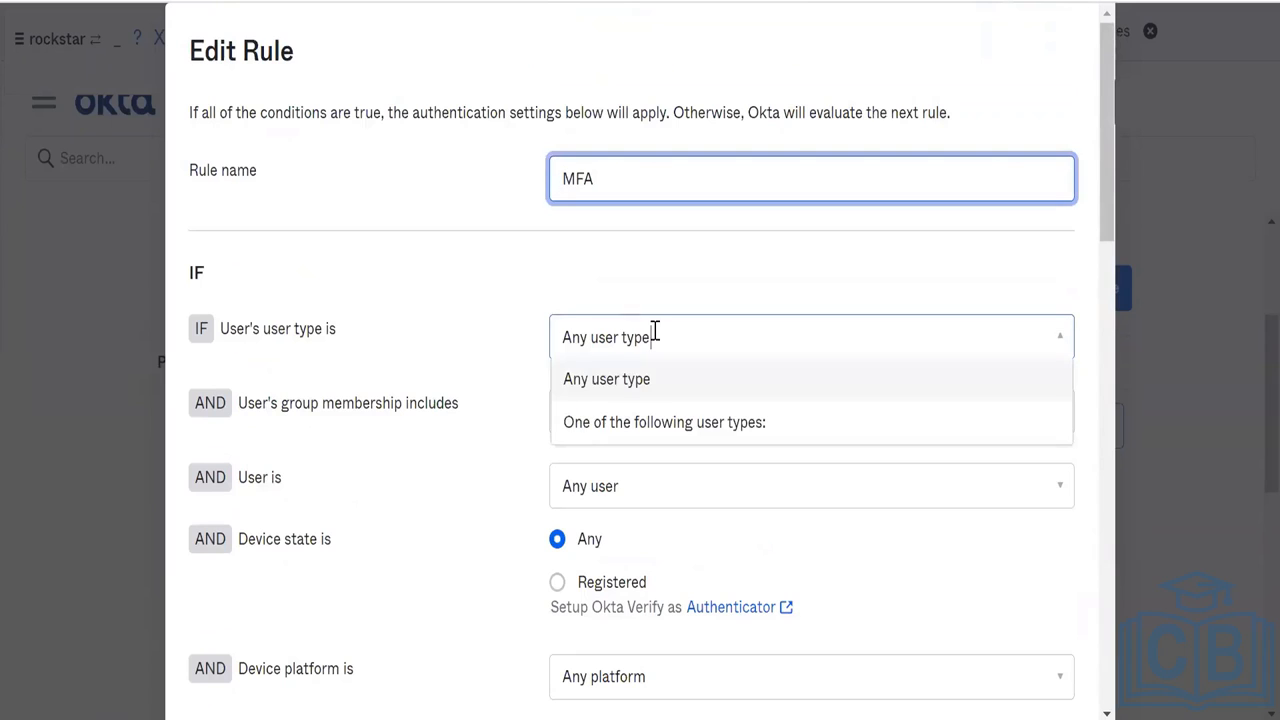
- Try limiting the MFA rule to "One of the following user types:" and restore the user type condition to "Any user type"
left_click(669, 418)
left_click(669, 412)
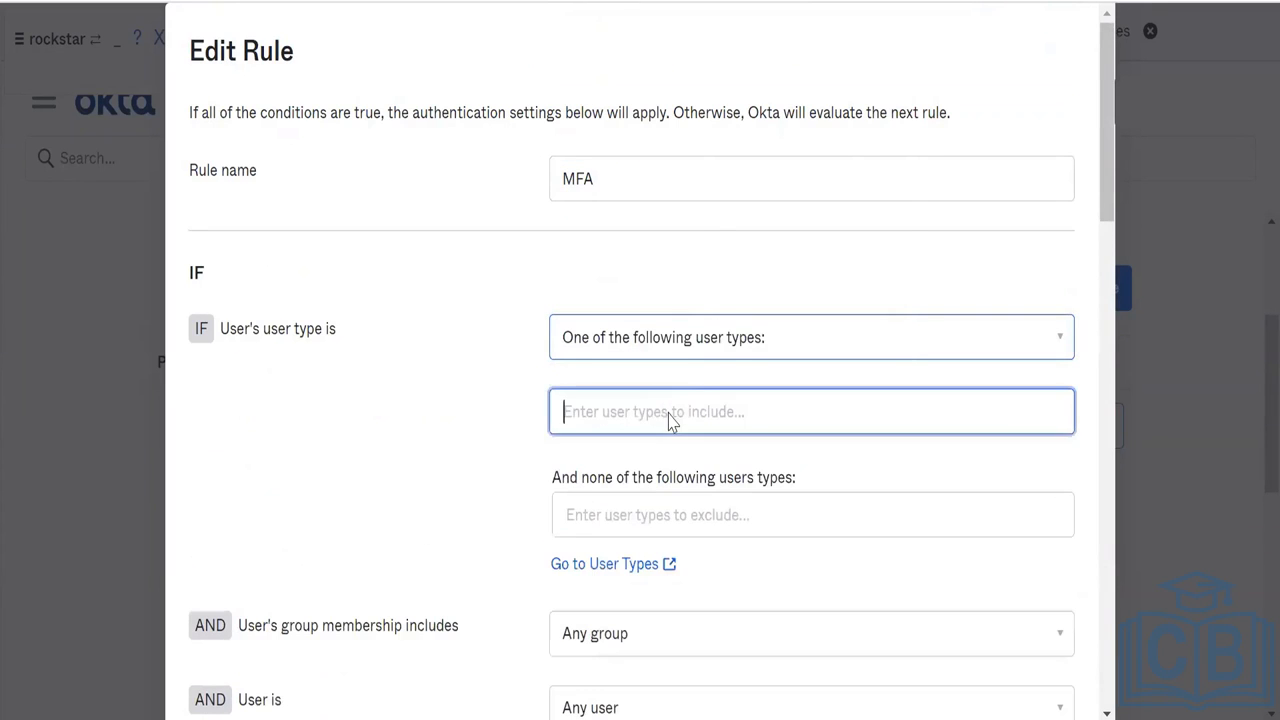
right_click(669, 412)
left_click(446, 456)
left_click(943, 343)
left_click(893, 390)
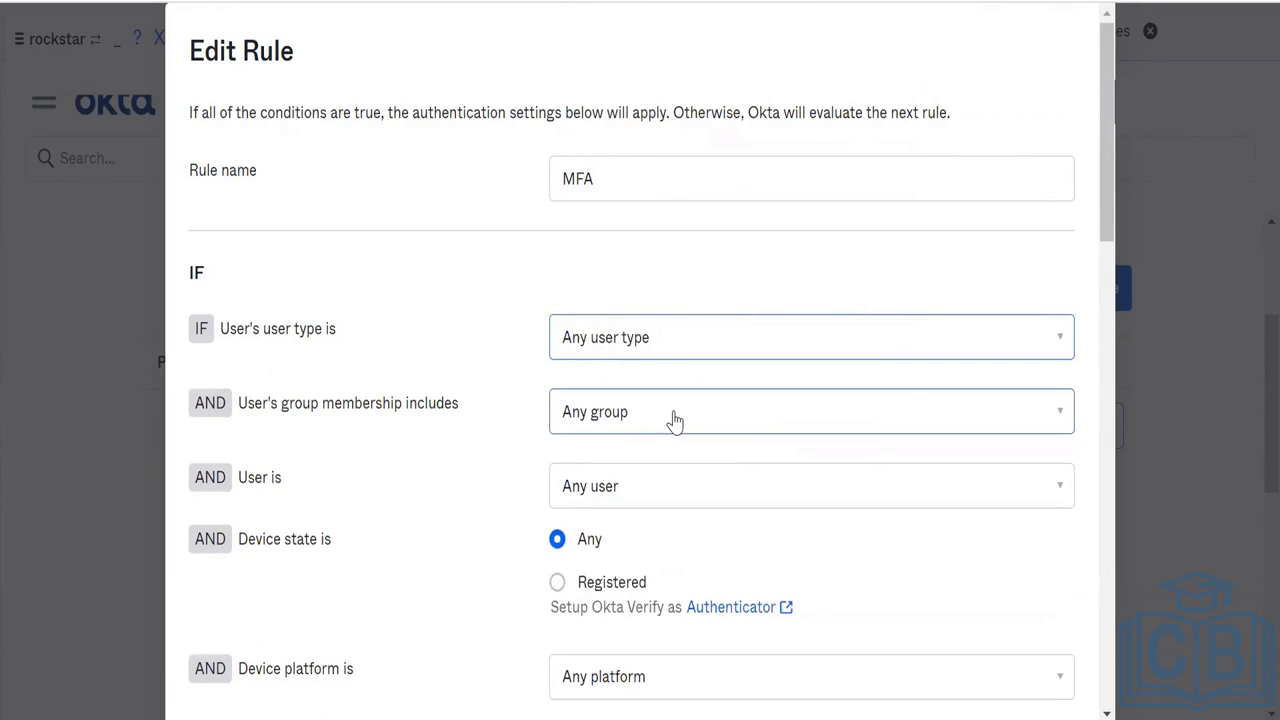
- Try the "At least one of the following users:" condition and the Registered device state, restoring "Any user" and "Any"
scroll(675, 420, "down", 2)
left_click(643, 262)
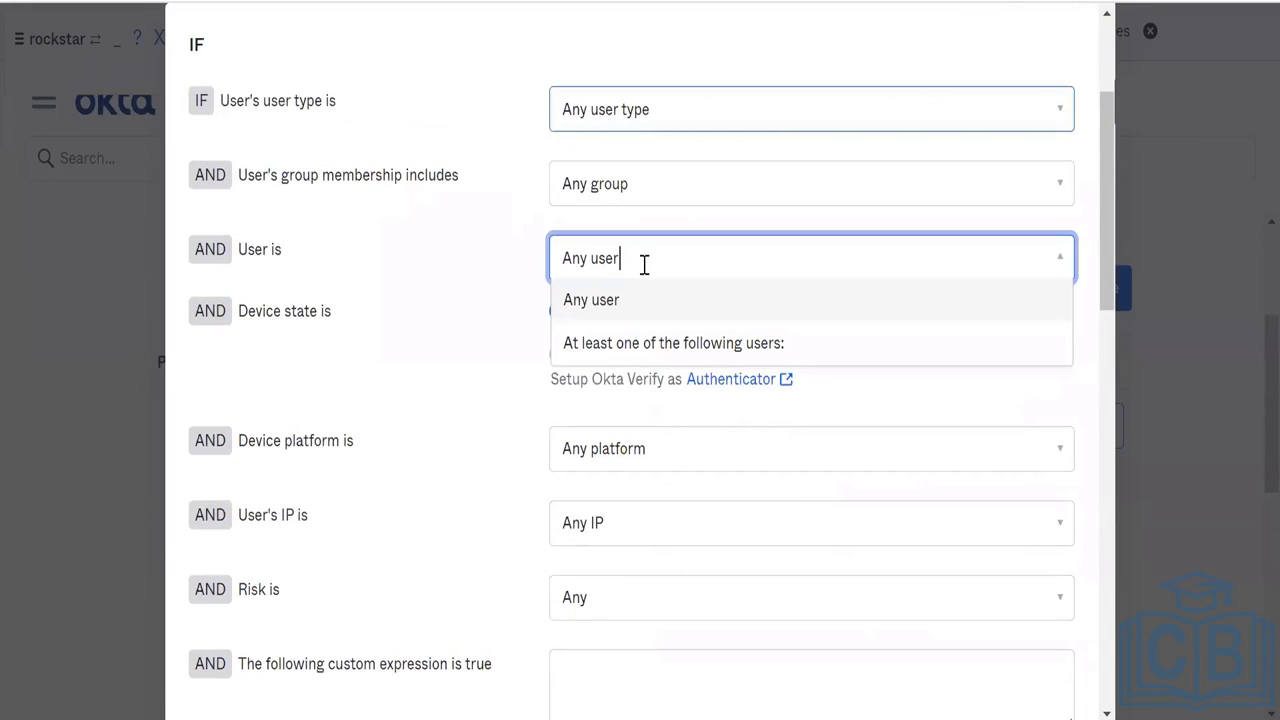
left_click(651, 350)
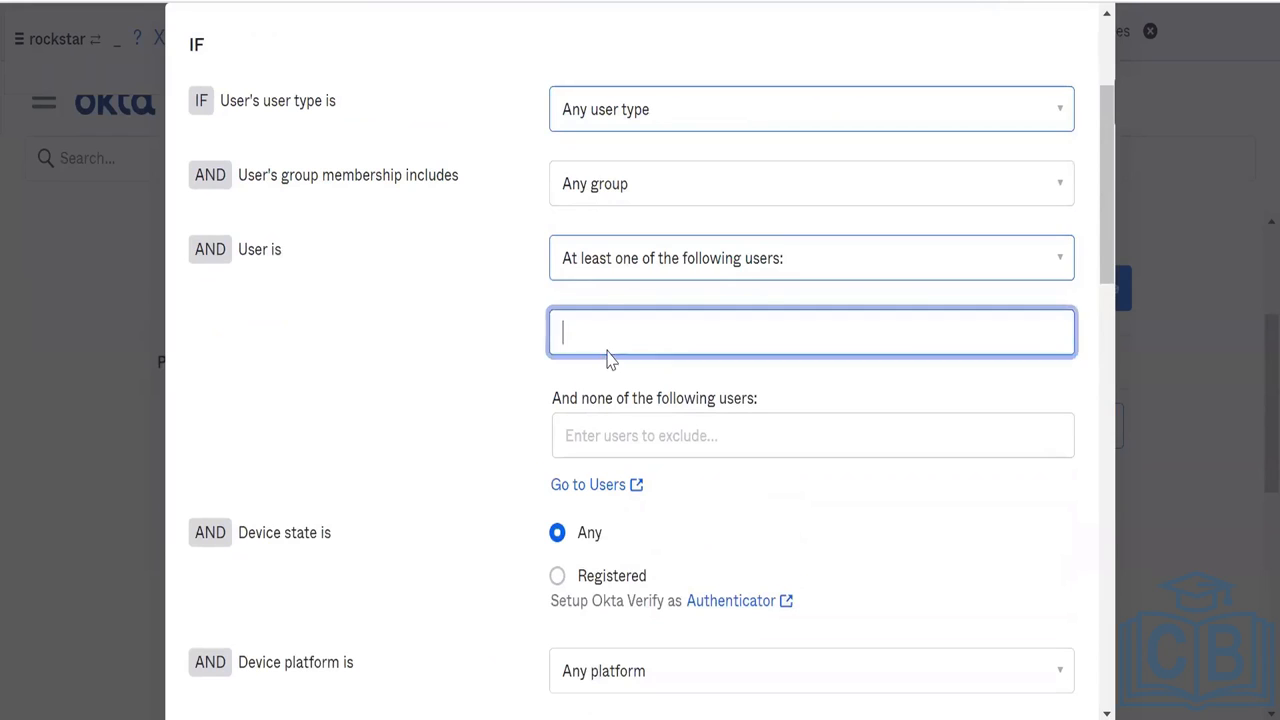
left_click(688, 262)
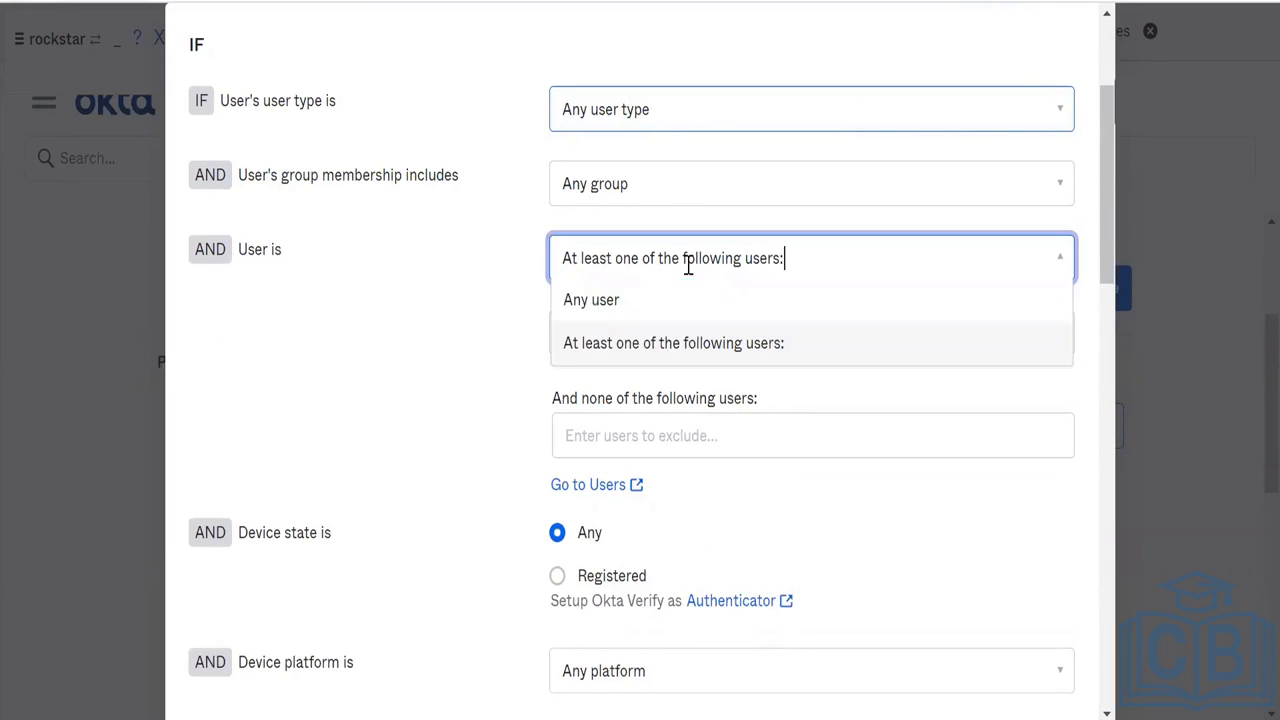
left_click(670, 297)
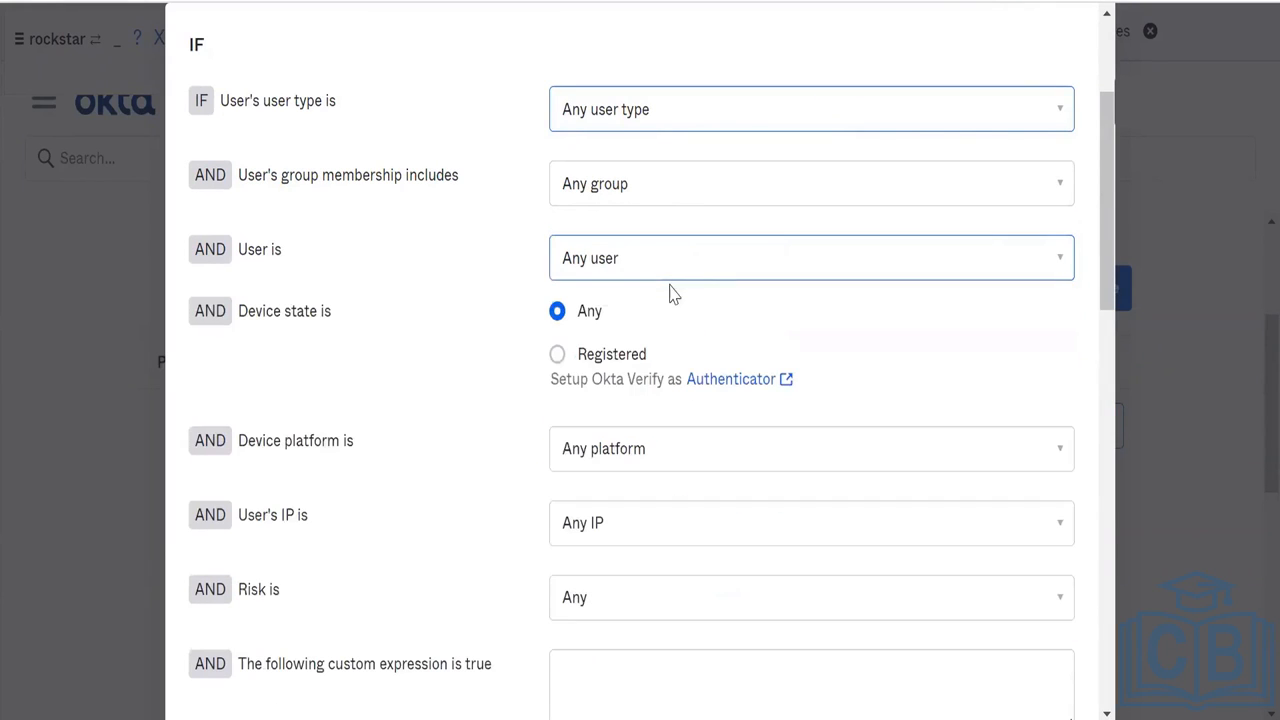
left_click(556, 357)
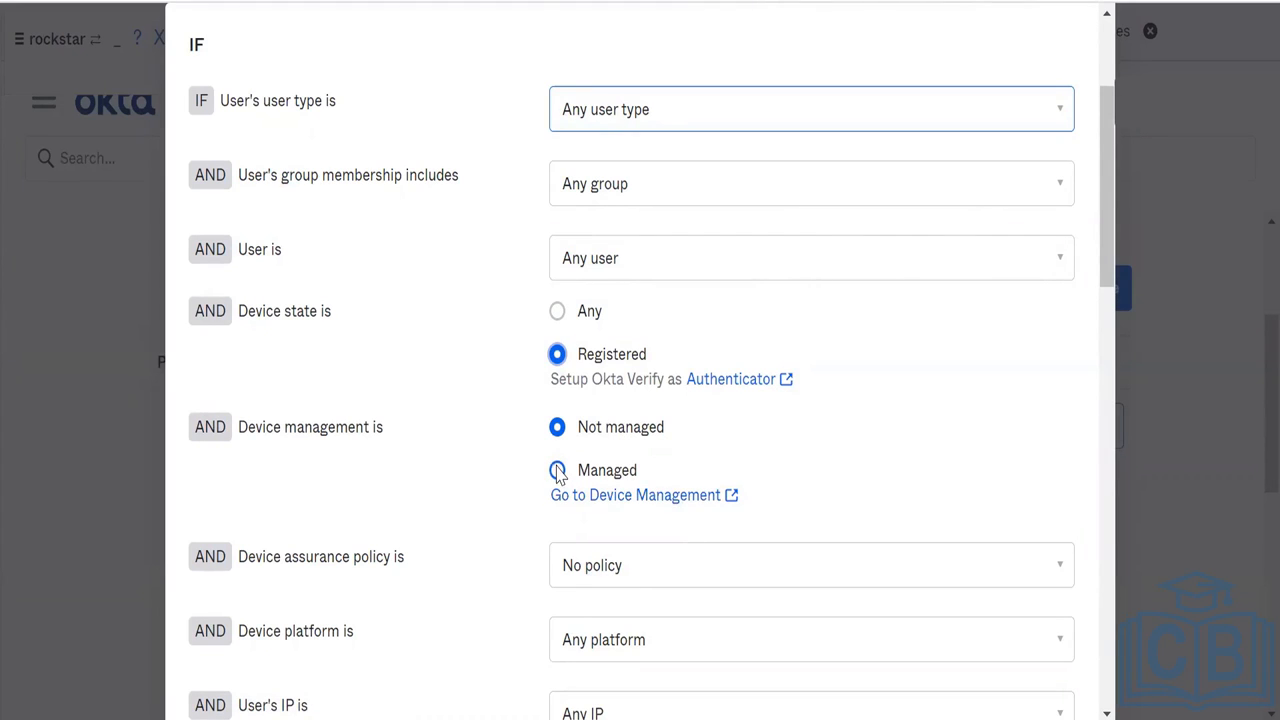
left_click(557, 311)
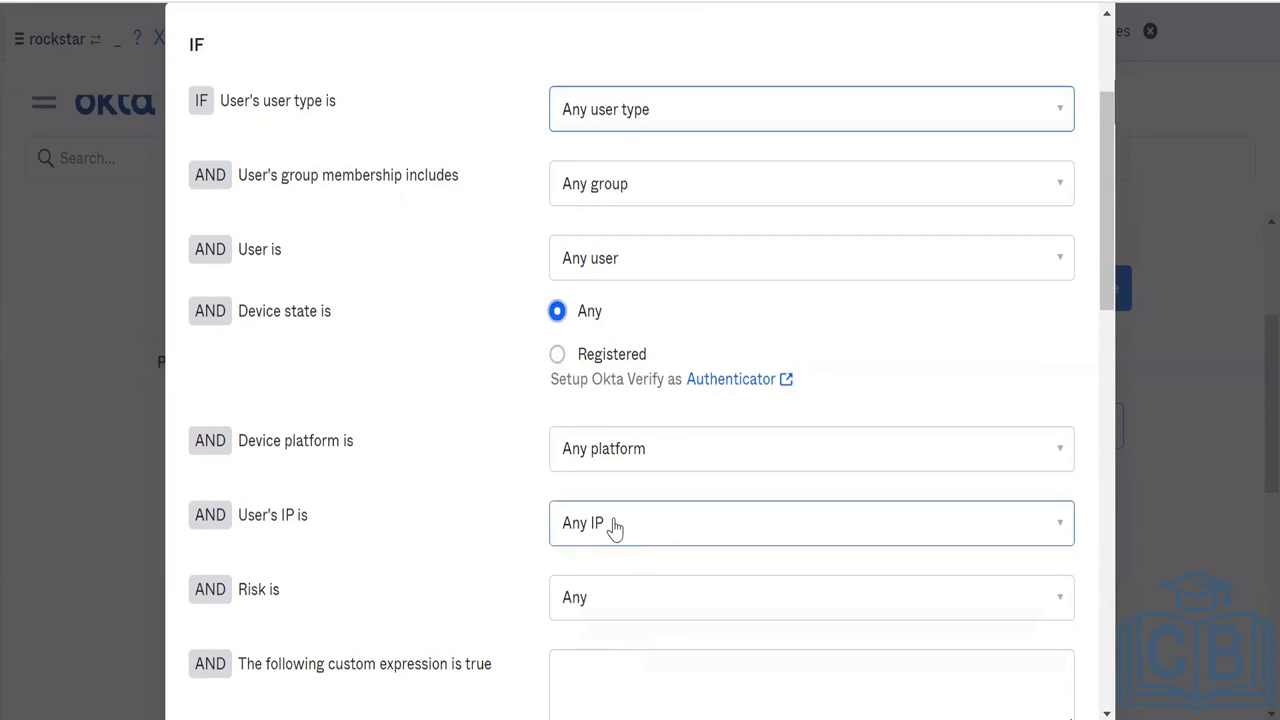
- Try restricting the device platform to "One of the following platforms" and restore it to "Any platform"
scroll(614, 528, "down", 2)
left_click(669, 230)
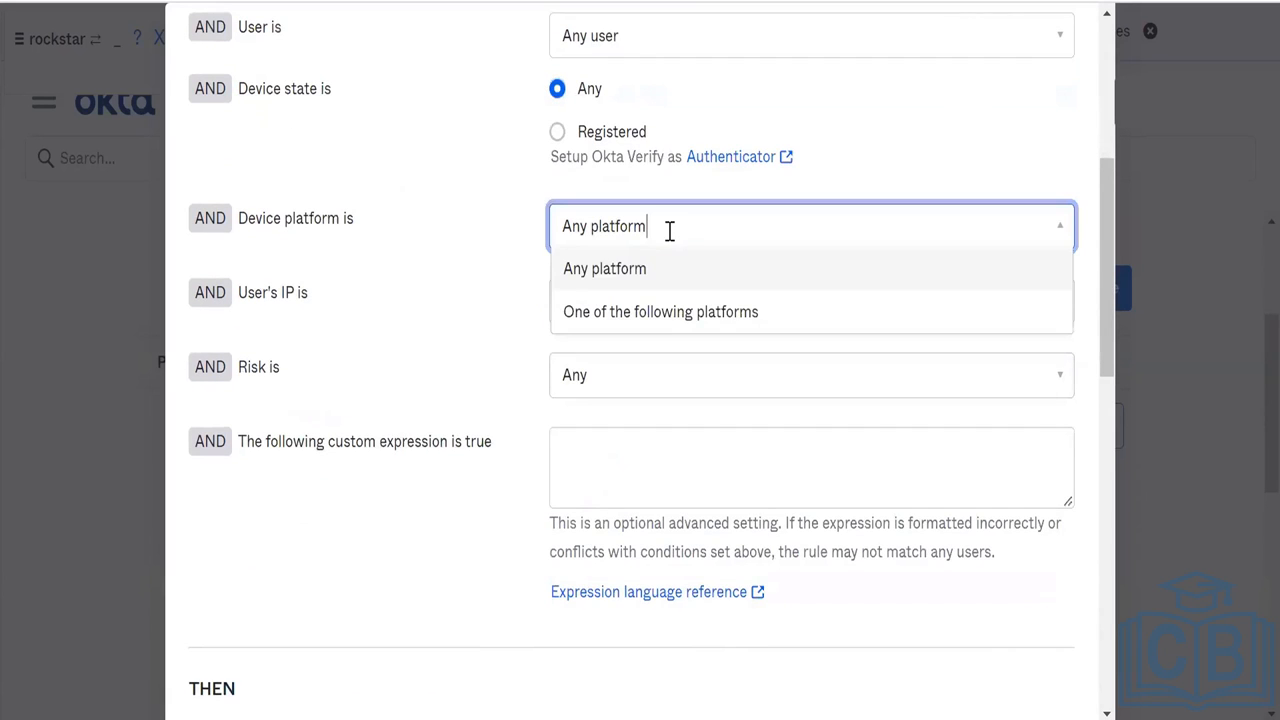
left_click(691, 314)
left_click(693, 309)
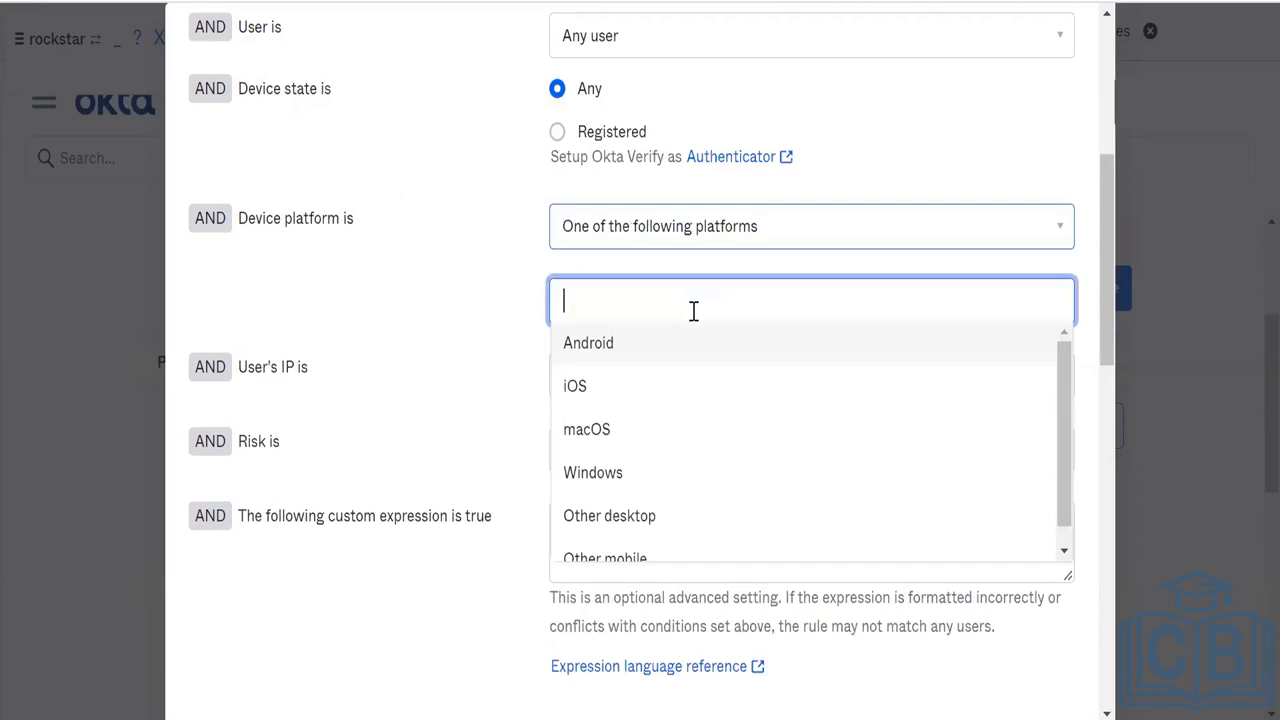
scroll(693, 311, "up", 2)
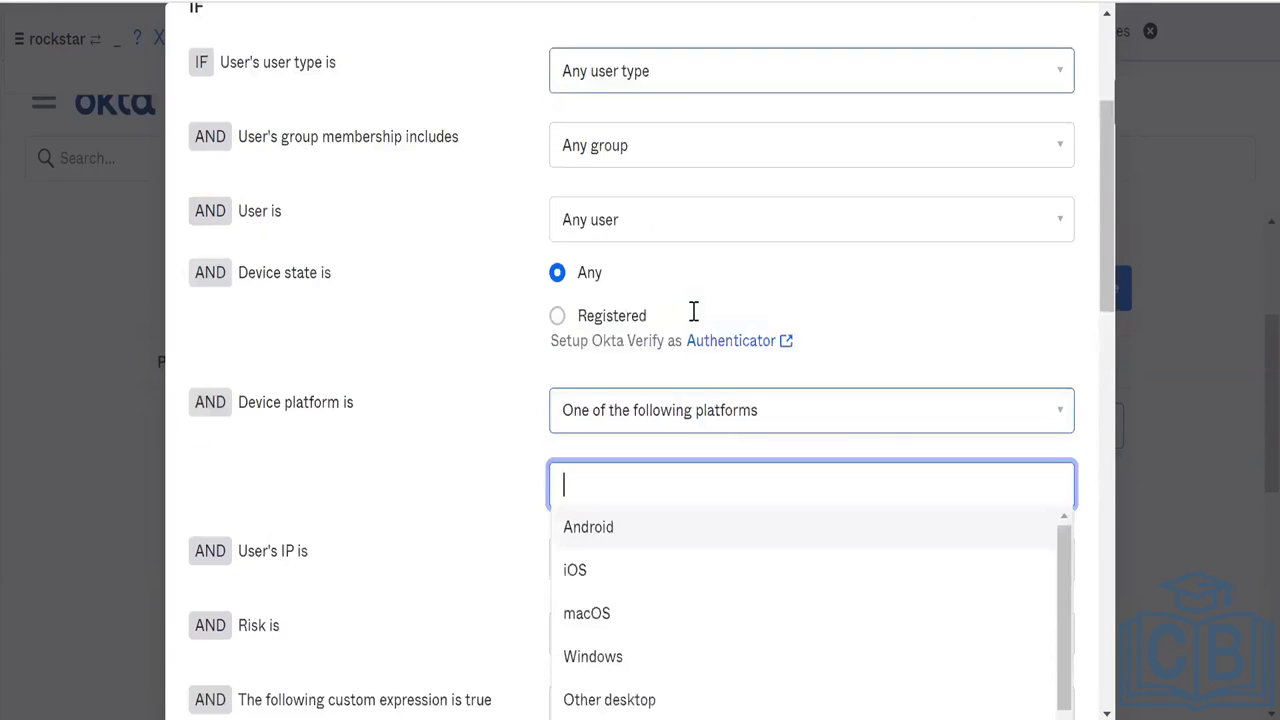
left_click(693, 399)
left_click(663, 453)
- Examine the available choices for the rule's user IP and risk conditions without changing them
scroll(666, 451, "down", 3)
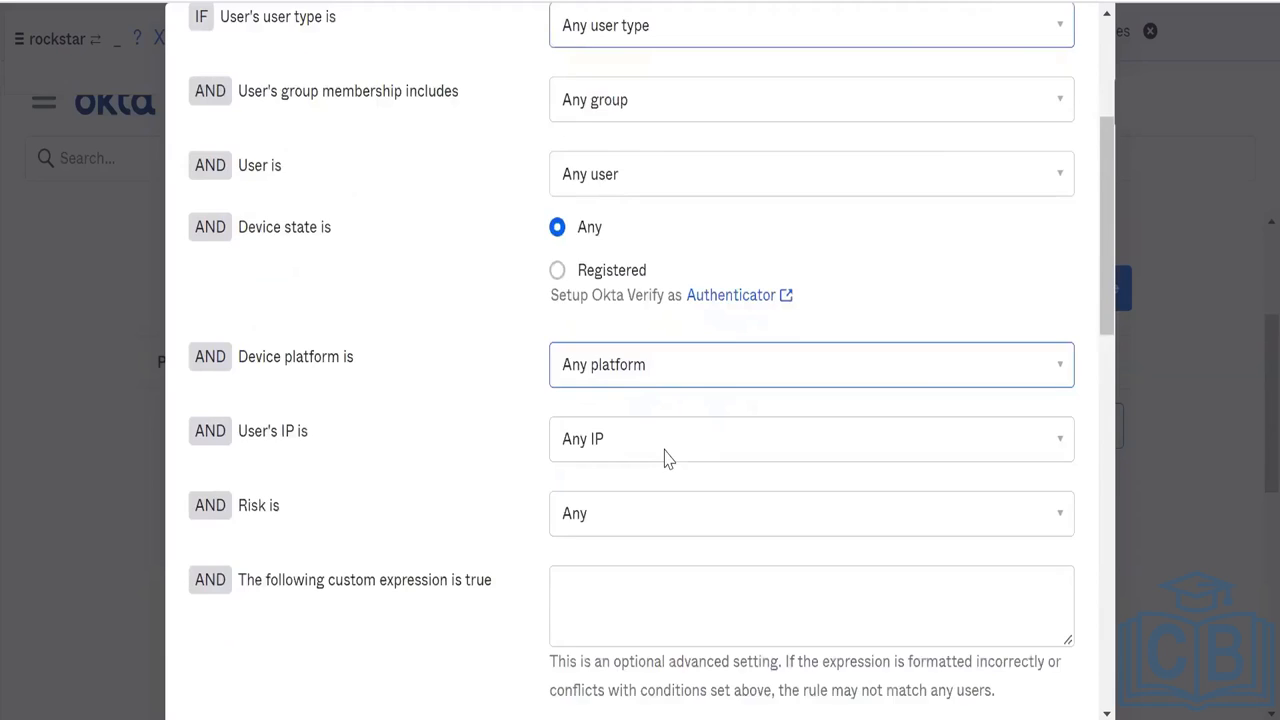
left_click(646, 241)
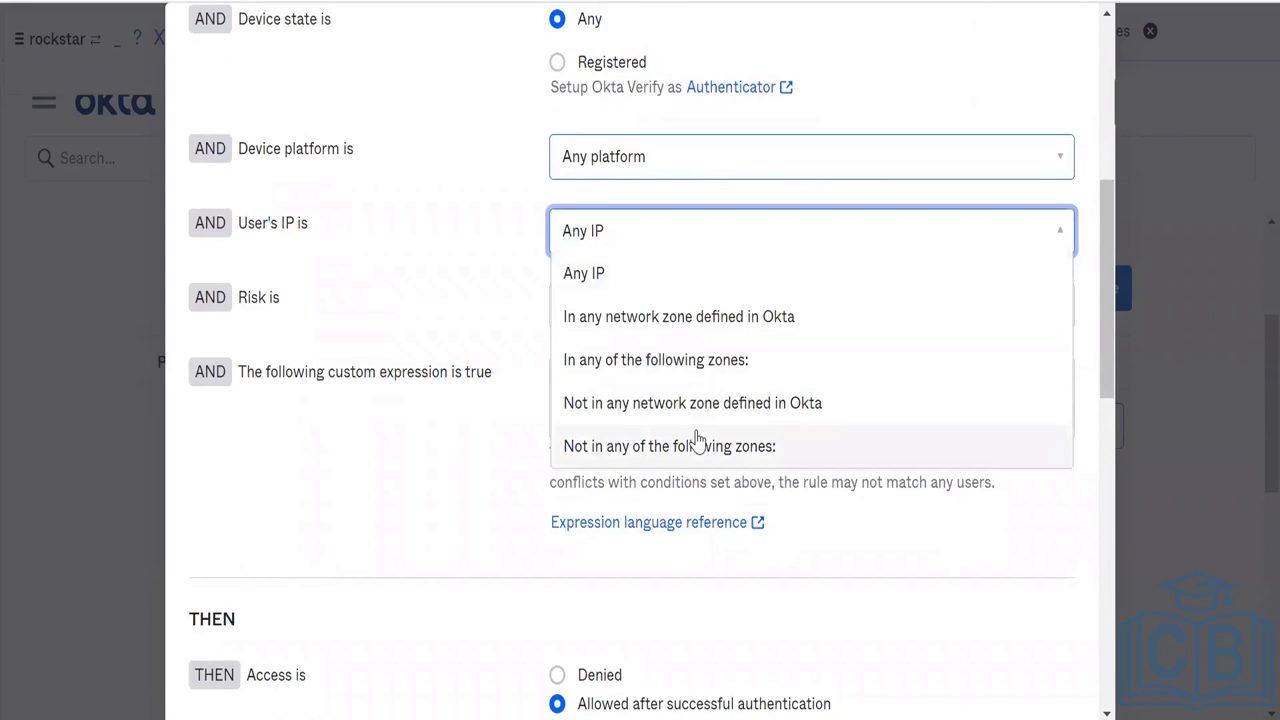
left_click(368, 410)
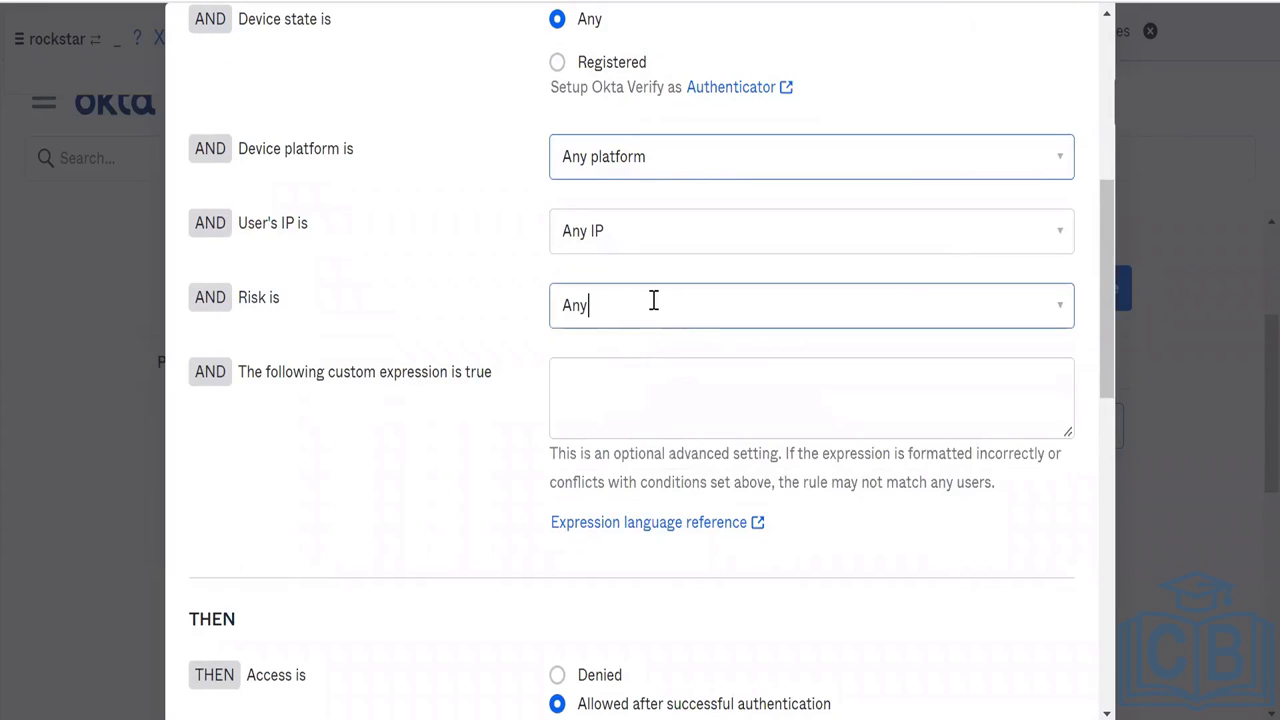
left_click(654, 302)
left_click(416, 432)
- Open the expression language reference for the custom expression condition and examine its user, device profile and security context syntax
left_click(709, 397)
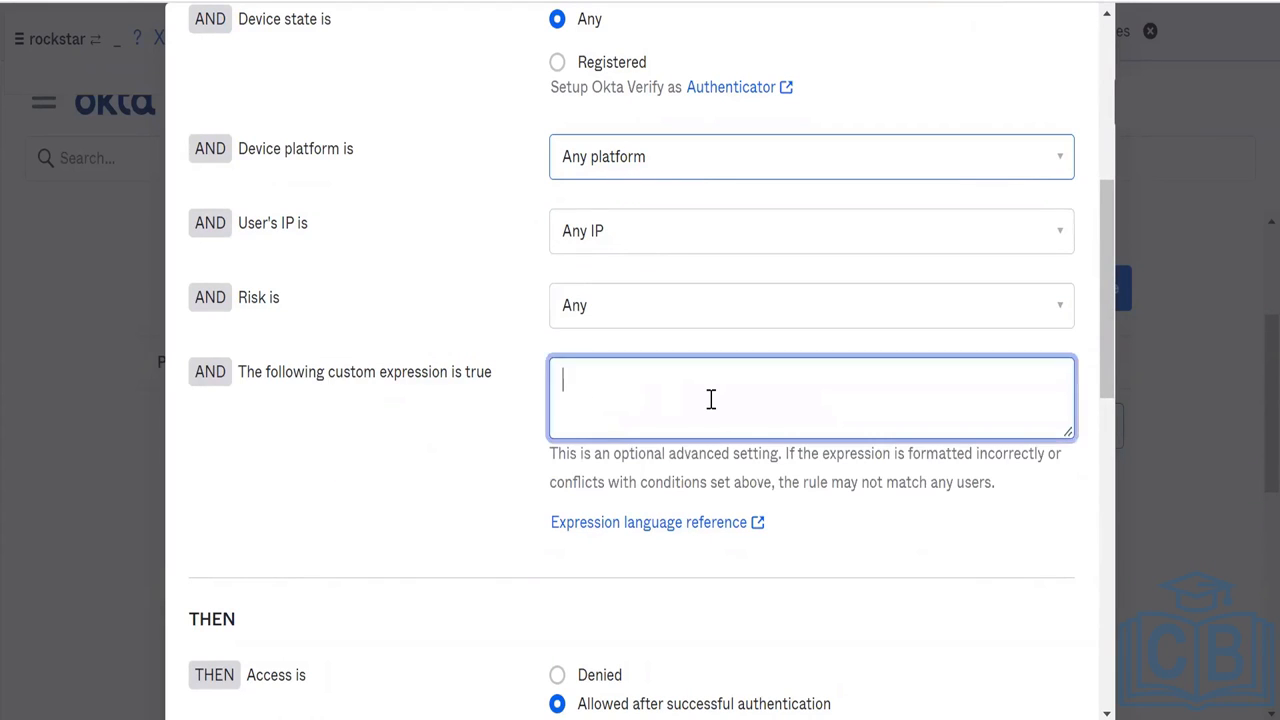
left_click(645, 525)
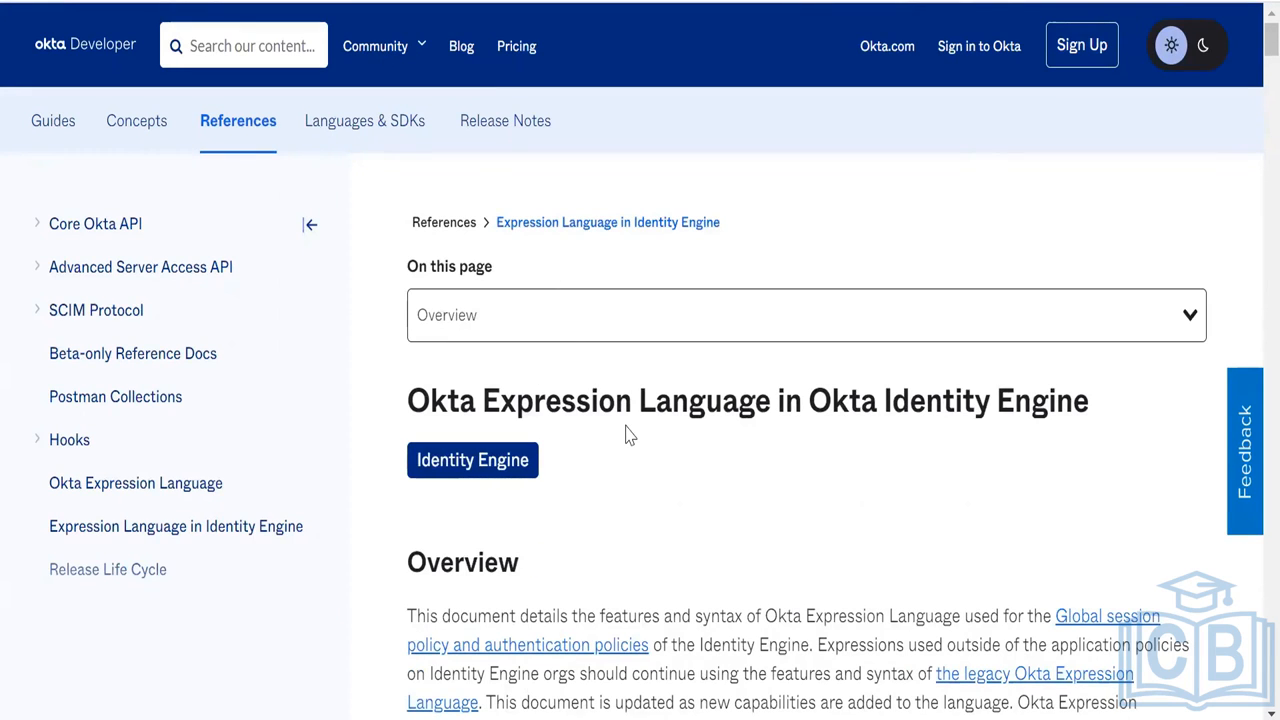
scroll(629, 435, "down", 2)
scroll(458, 310, "up", 1)
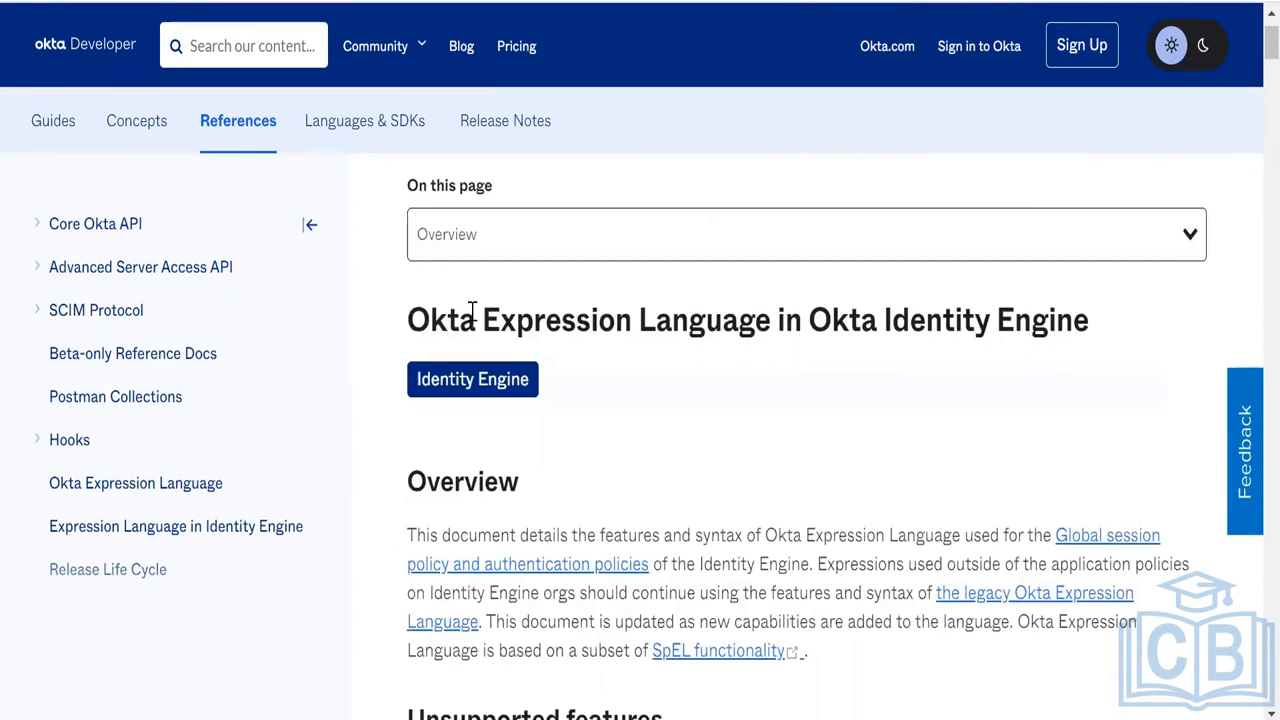
left_click_drag(408, 320, 755, 321)
left_click(745, 332)
scroll(745, 335, "down", 12)
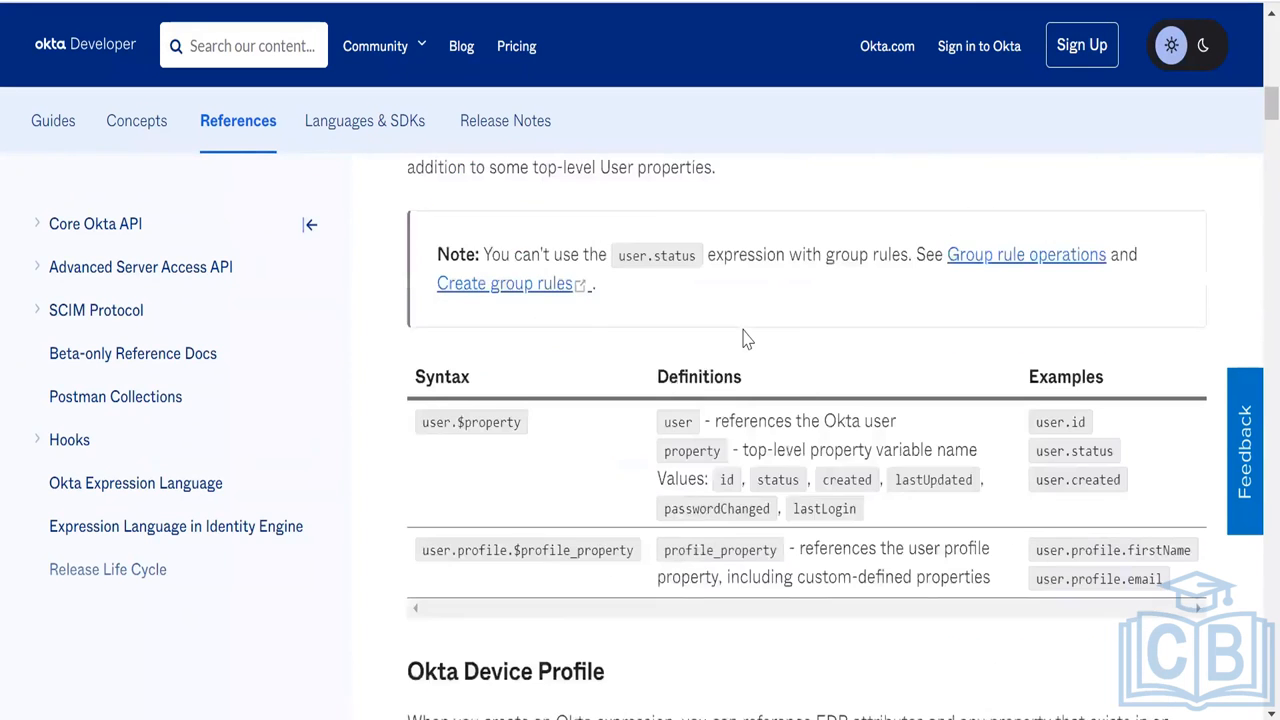
scroll(745, 338, "down", 2)
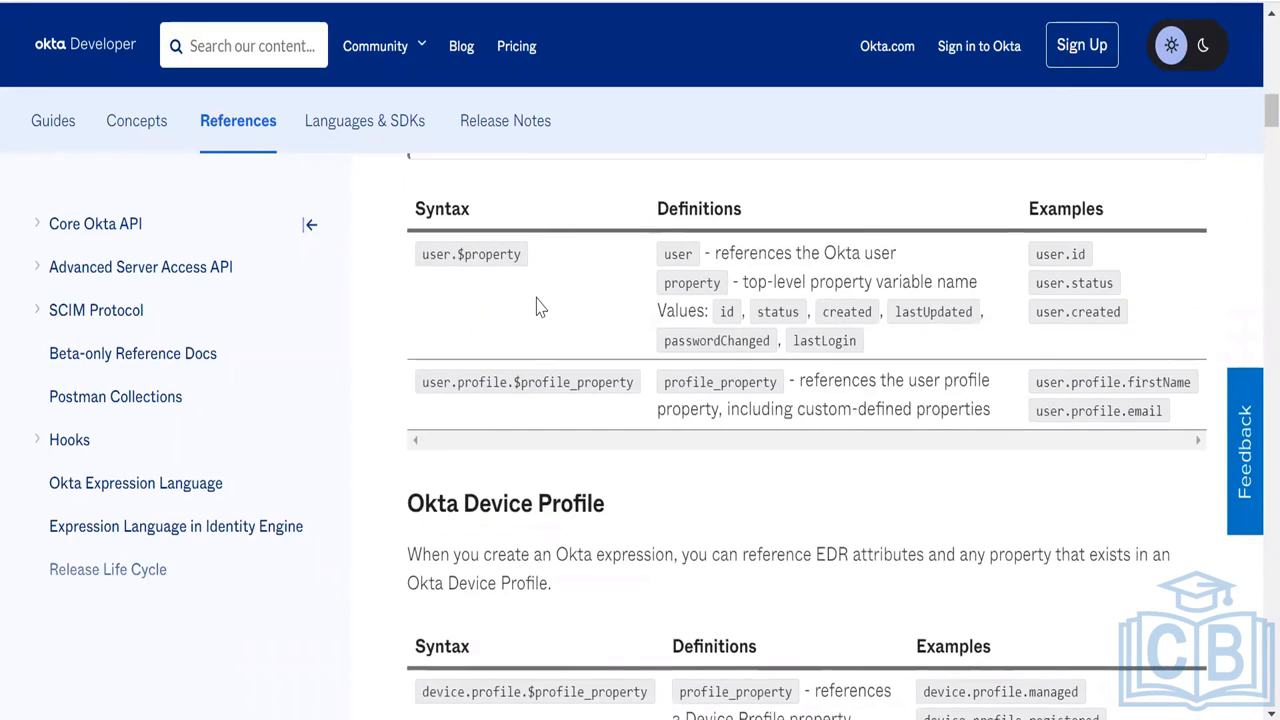
scroll(455, 262, "down", 5)
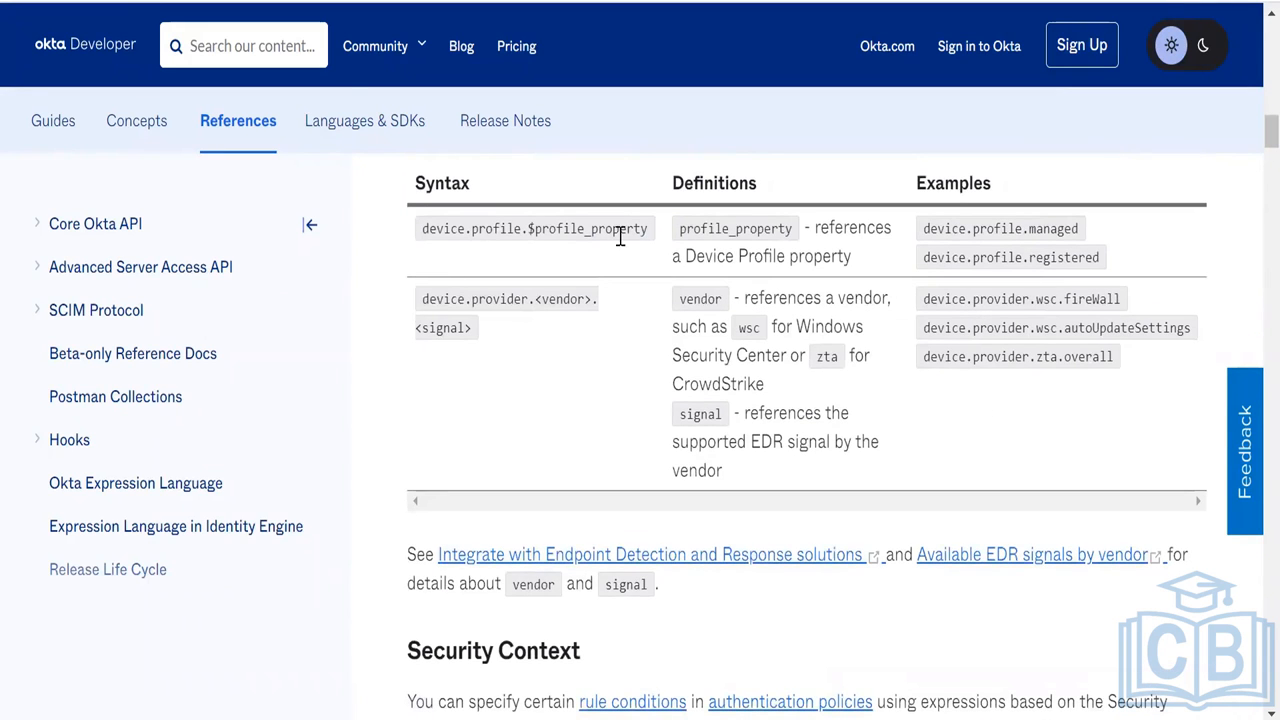
scroll(613, 254, "down", 5)
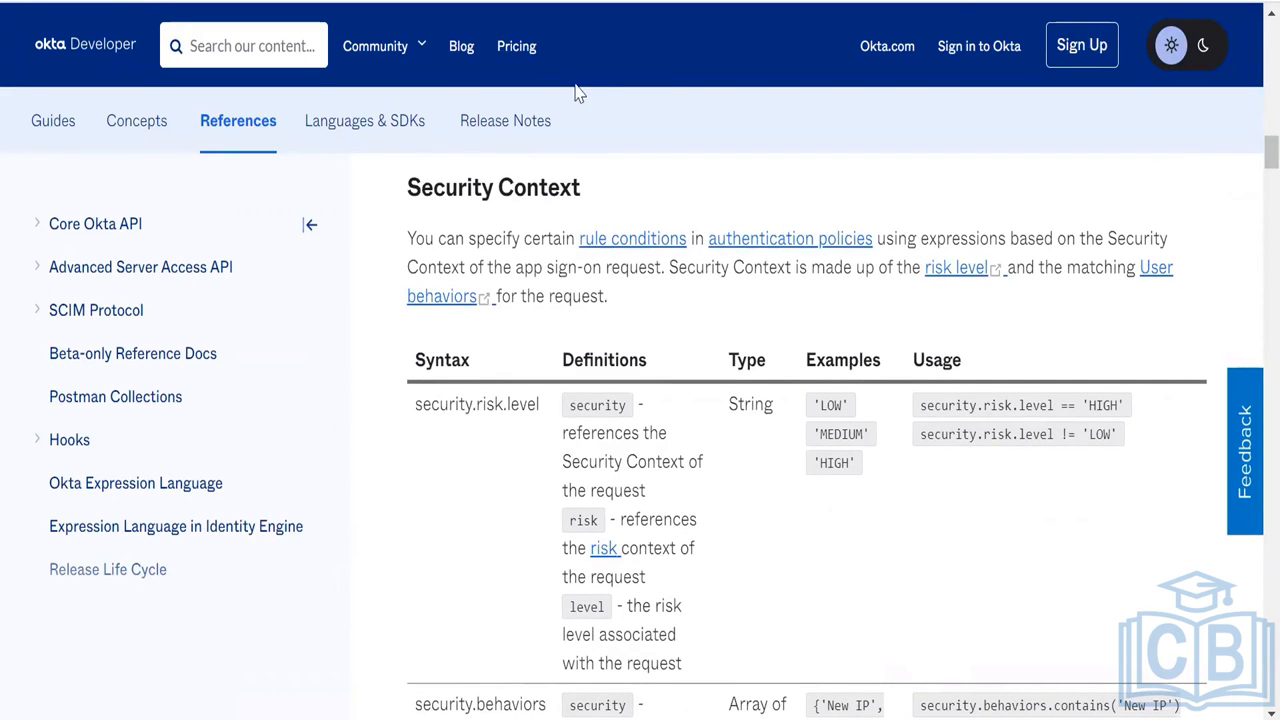
left_click_drag(918, 413, 1070, 404)
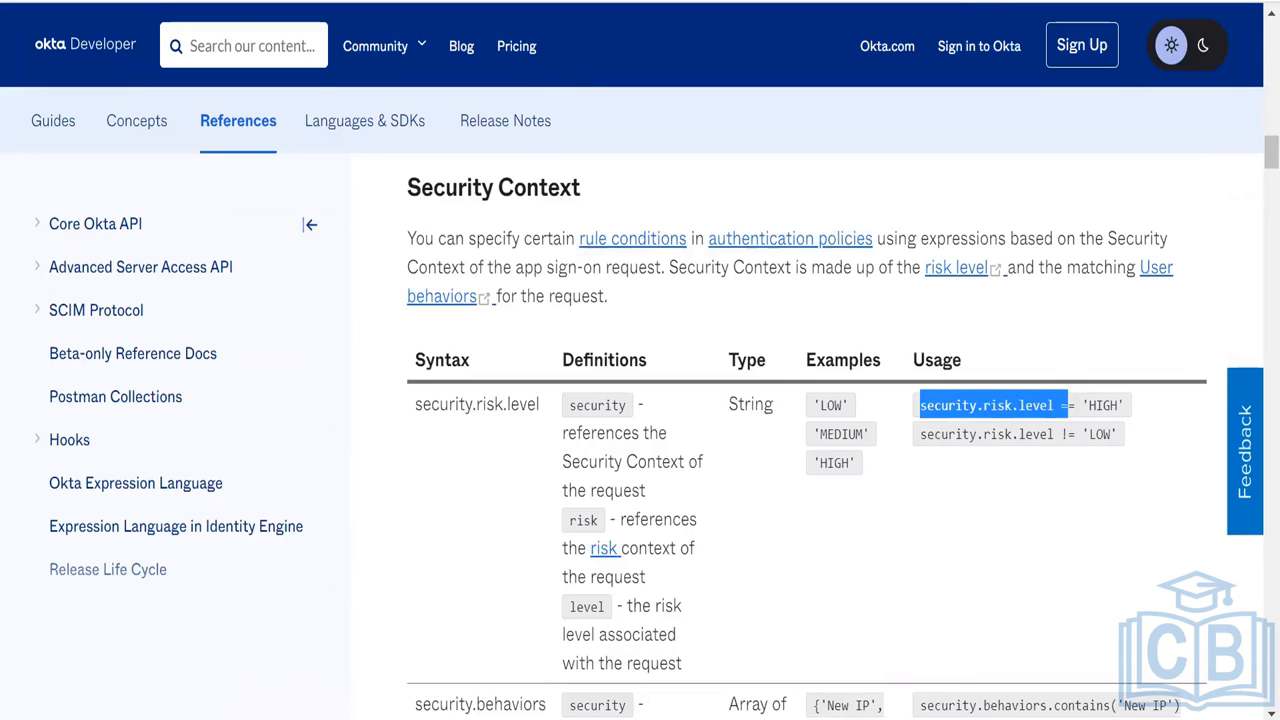
- Return to the MFA rule, try setting access to Denied, and restore "Allowed after successful authentication"
key("ctrl+shift+Tab")
left_click(714, 361)
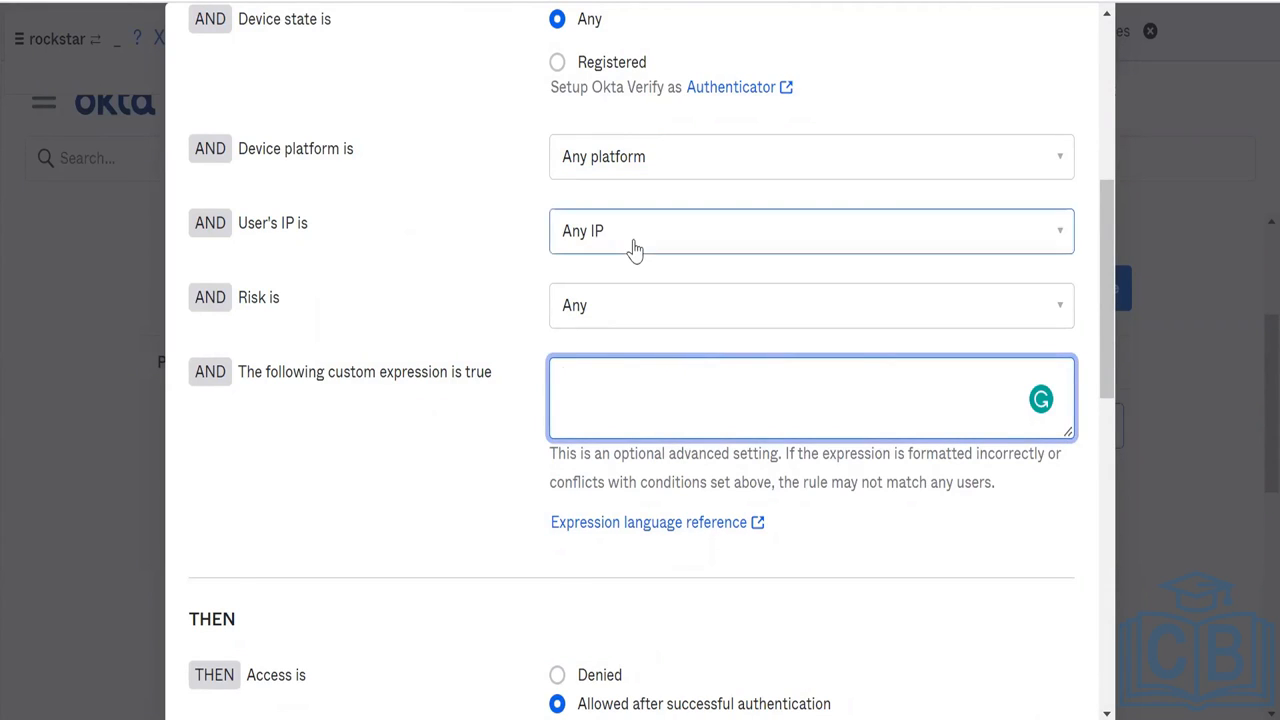
scroll(631, 249, "down", 4)
left_click(578, 272)
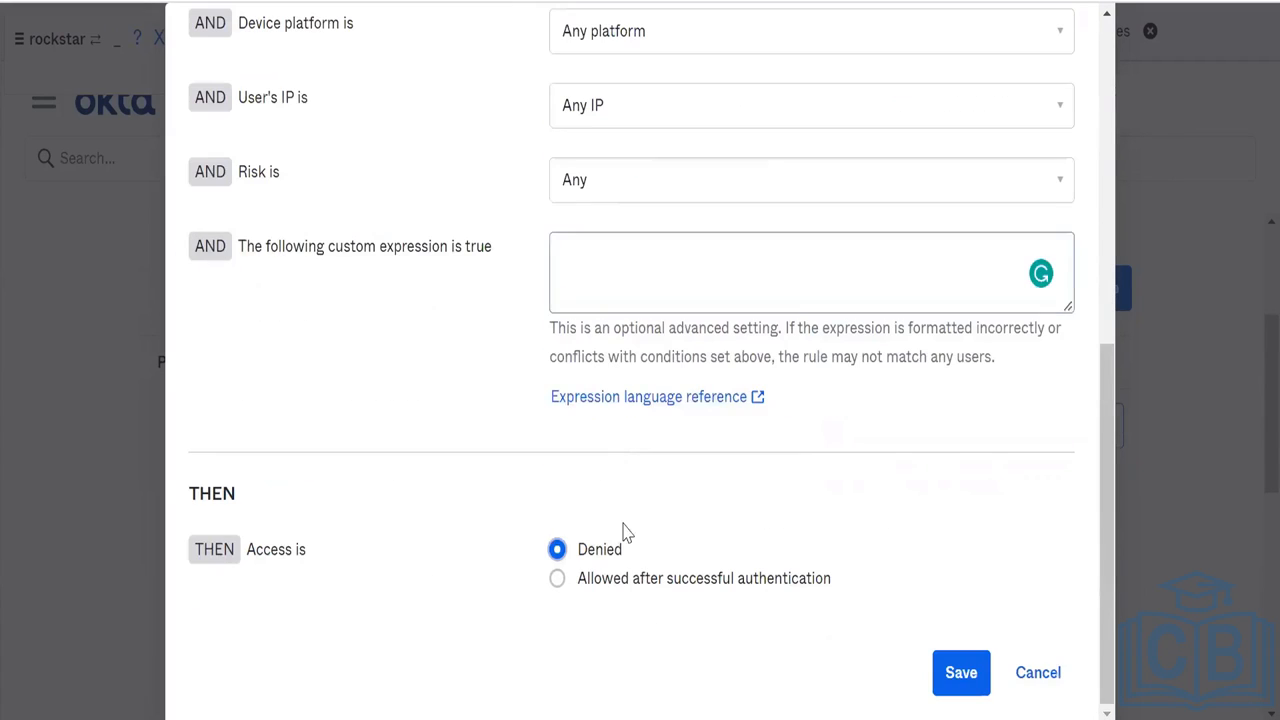
left_click(655, 580)
scroll(640, 500, "down", 4)
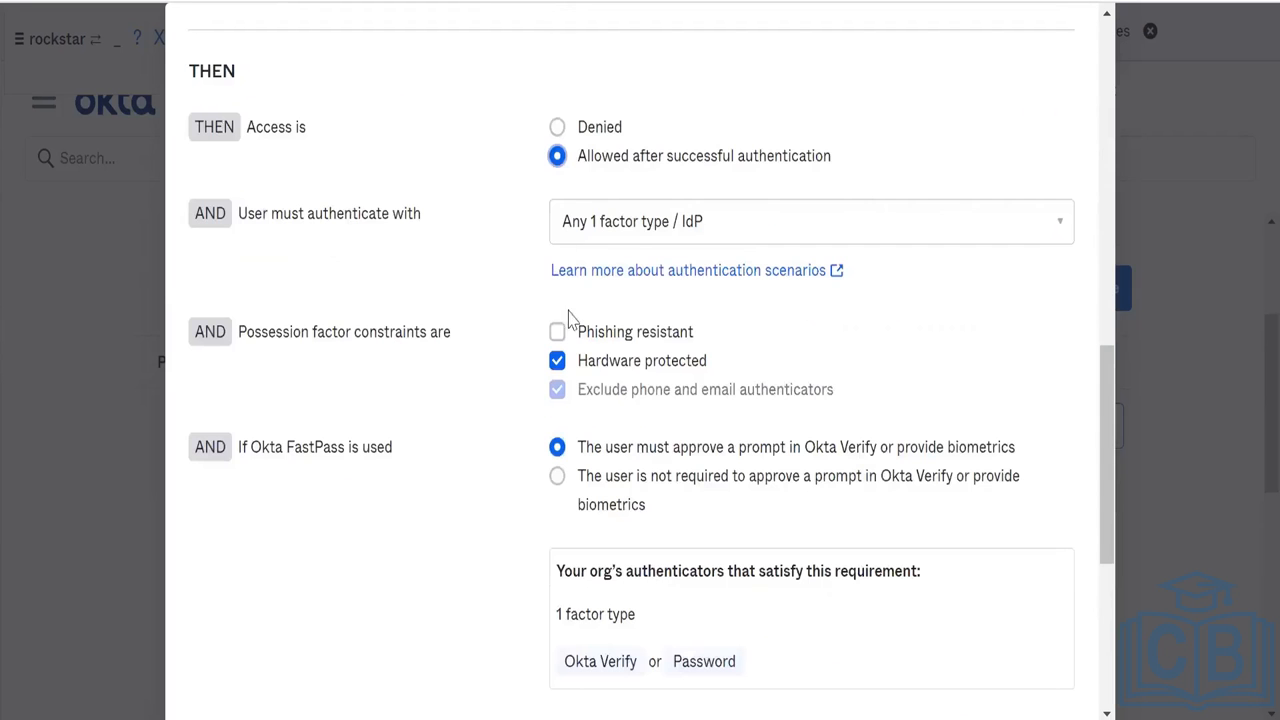
- Require users to authenticate with "Possession factor" and save the MFA rule
left_click(632, 222)
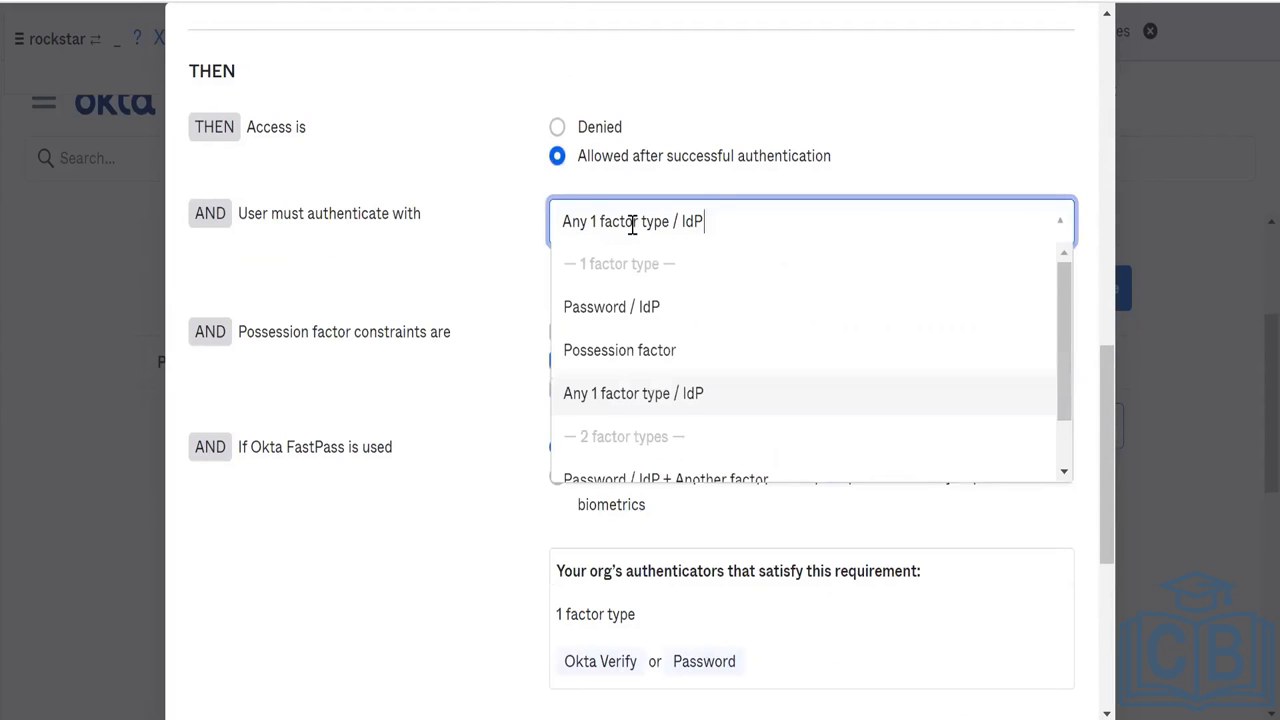
left_click(652, 358)
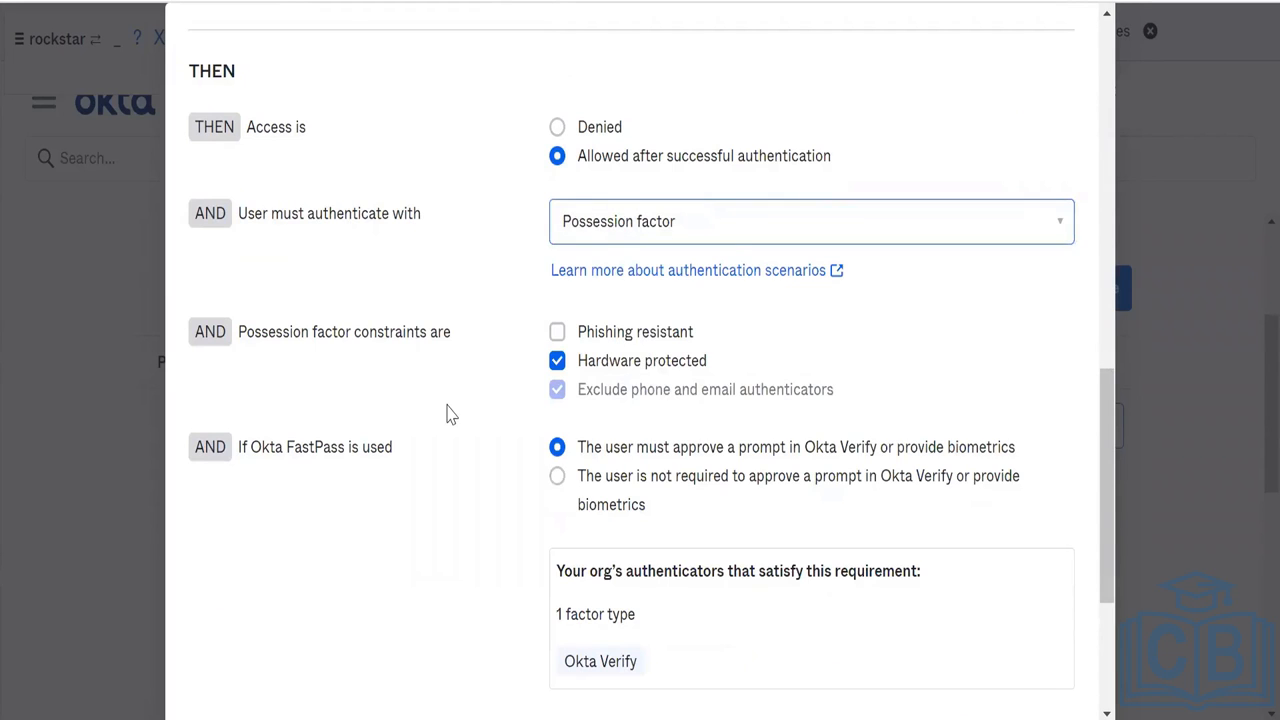
scroll(734, 271, "down", 3)
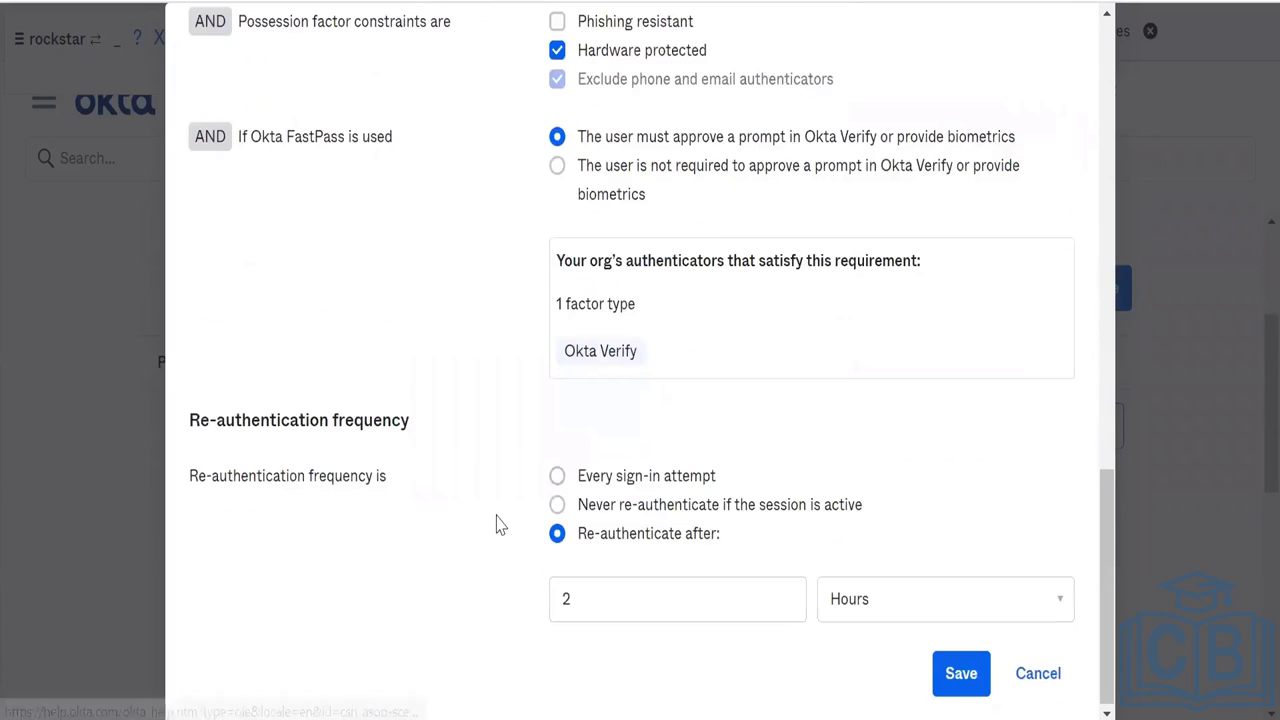
left_click(968, 682)
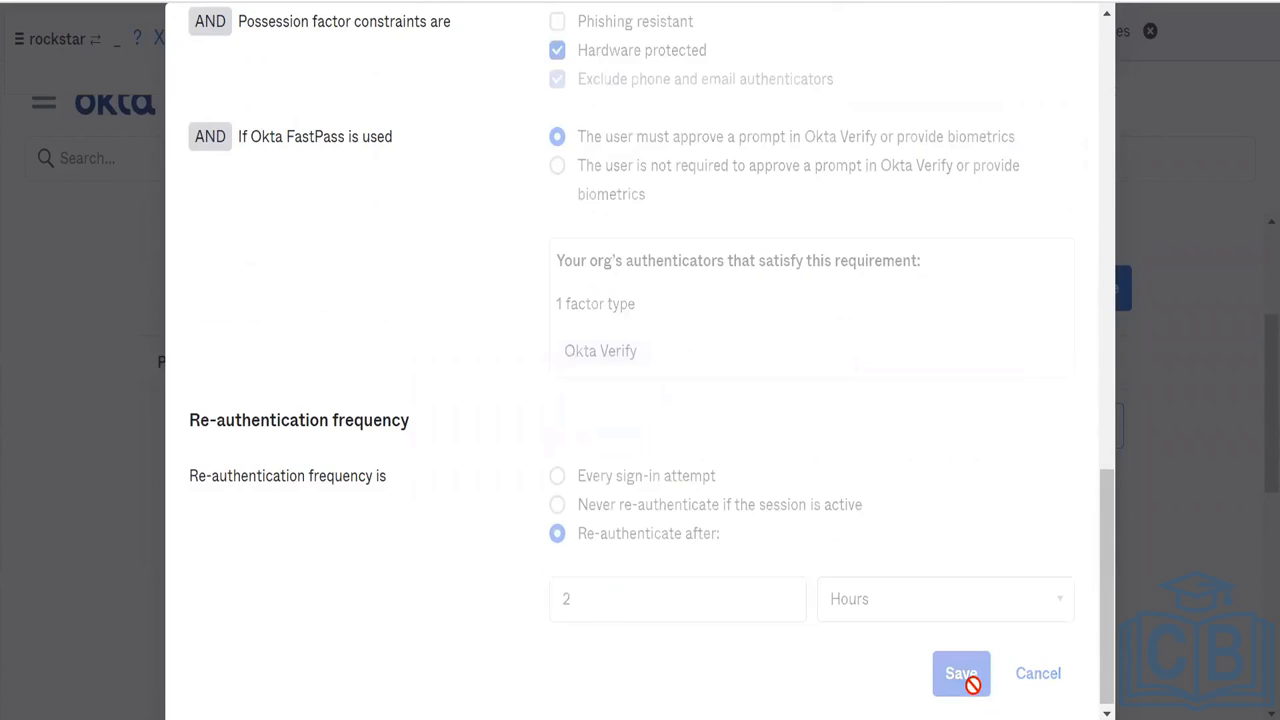
- Go back from the Classic Migrated policy to all authentication policies and look through the list of policies
scroll(975, 695, "down", 5)
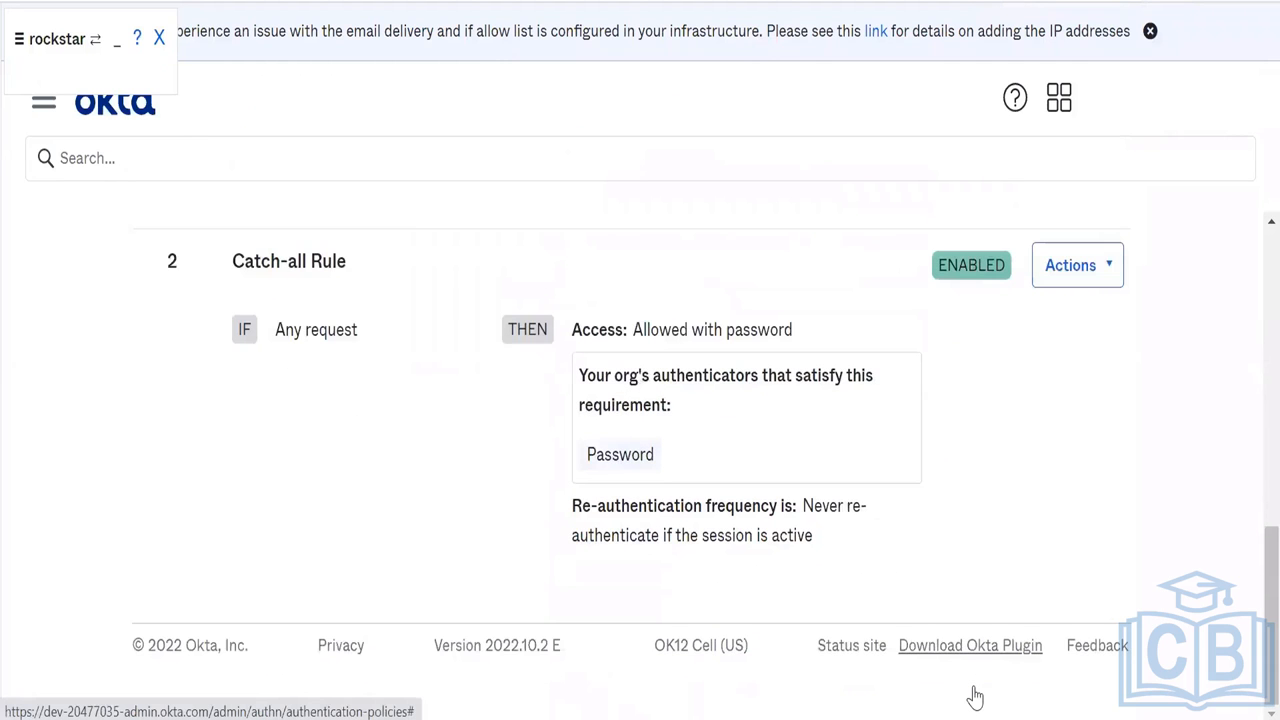
scroll(975, 695, "up", 10)
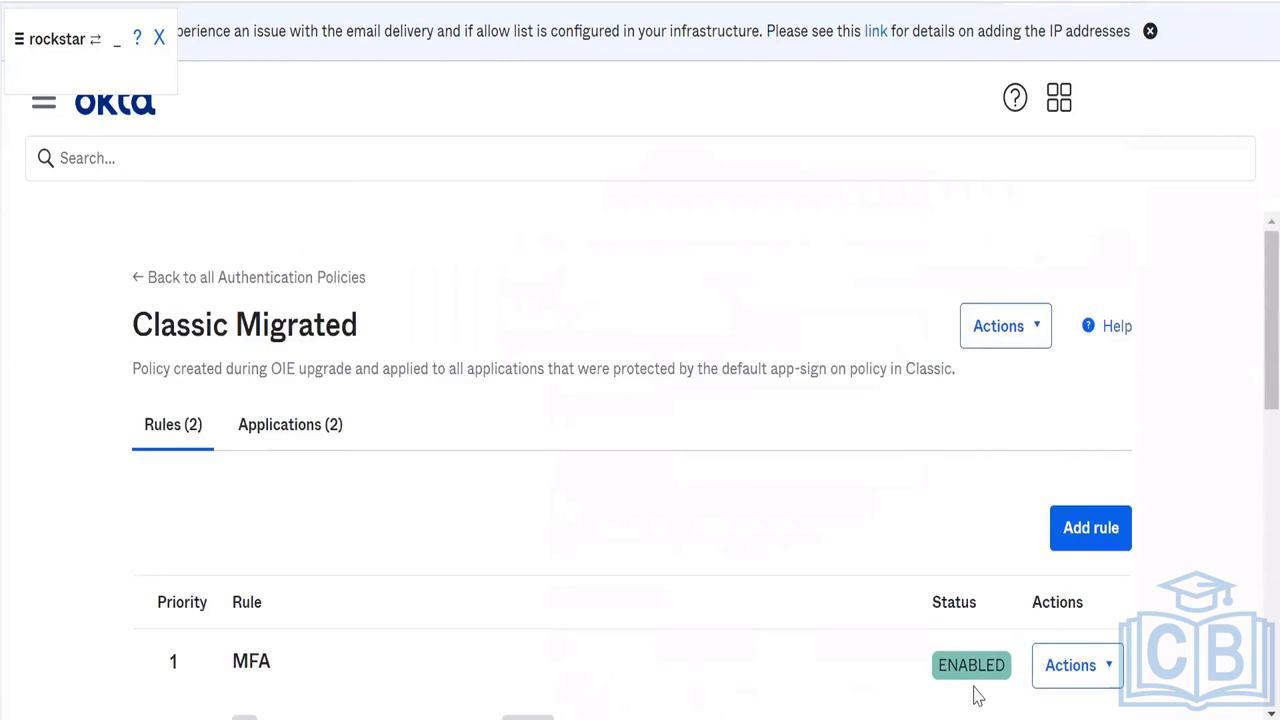
left_click(136, 277)
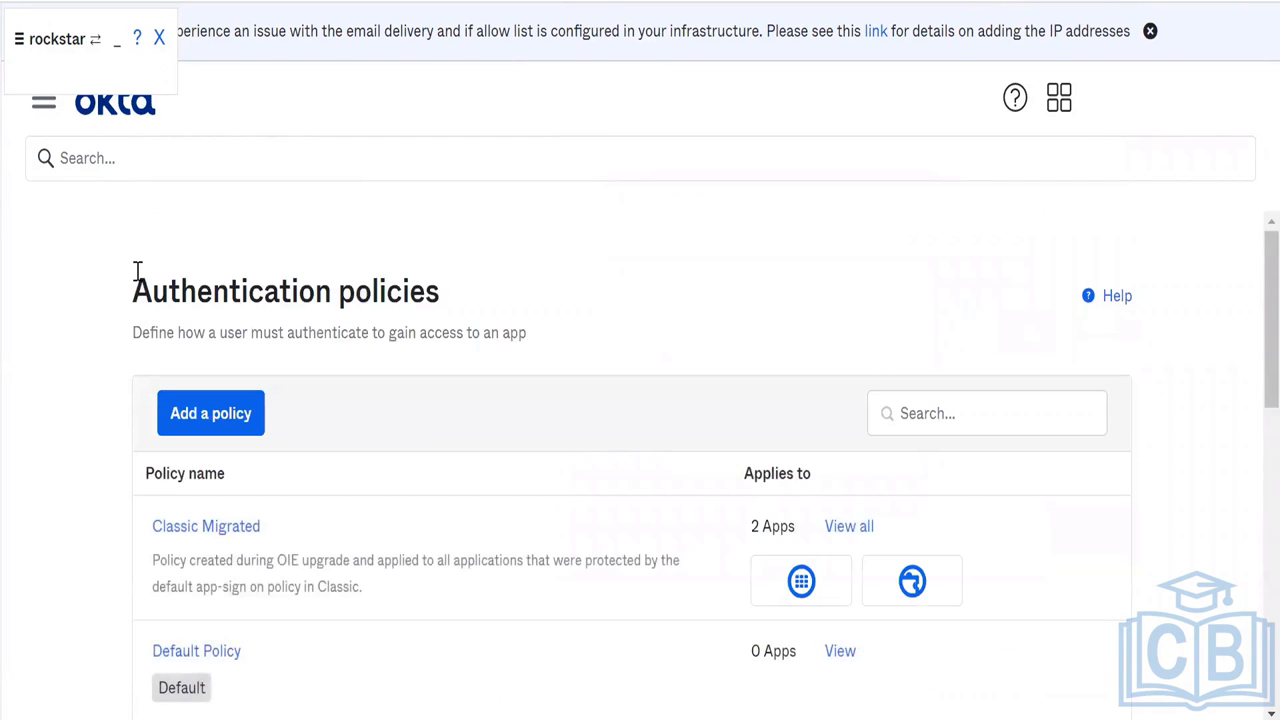
scroll(138, 270, "down", 5)
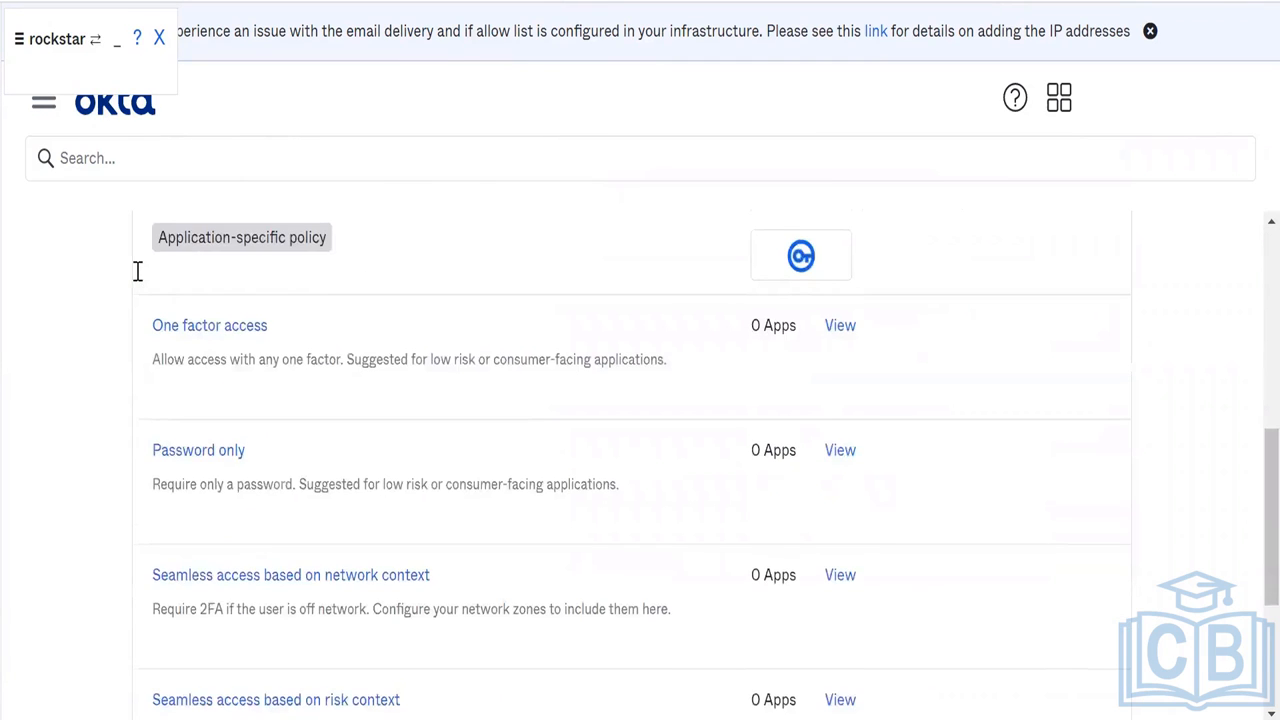
scroll(138, 272, "up", 5)
scroll(136, 276, "down", 8)
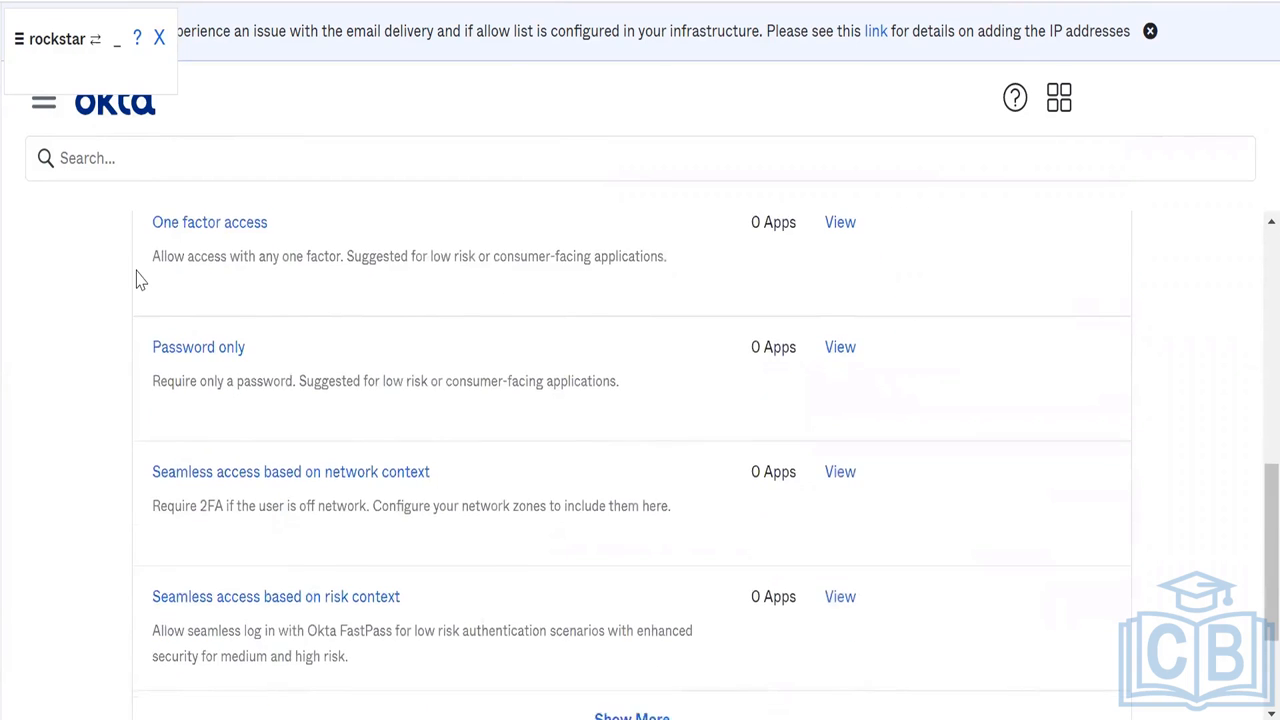
scroll(136, 278, "up", 8)
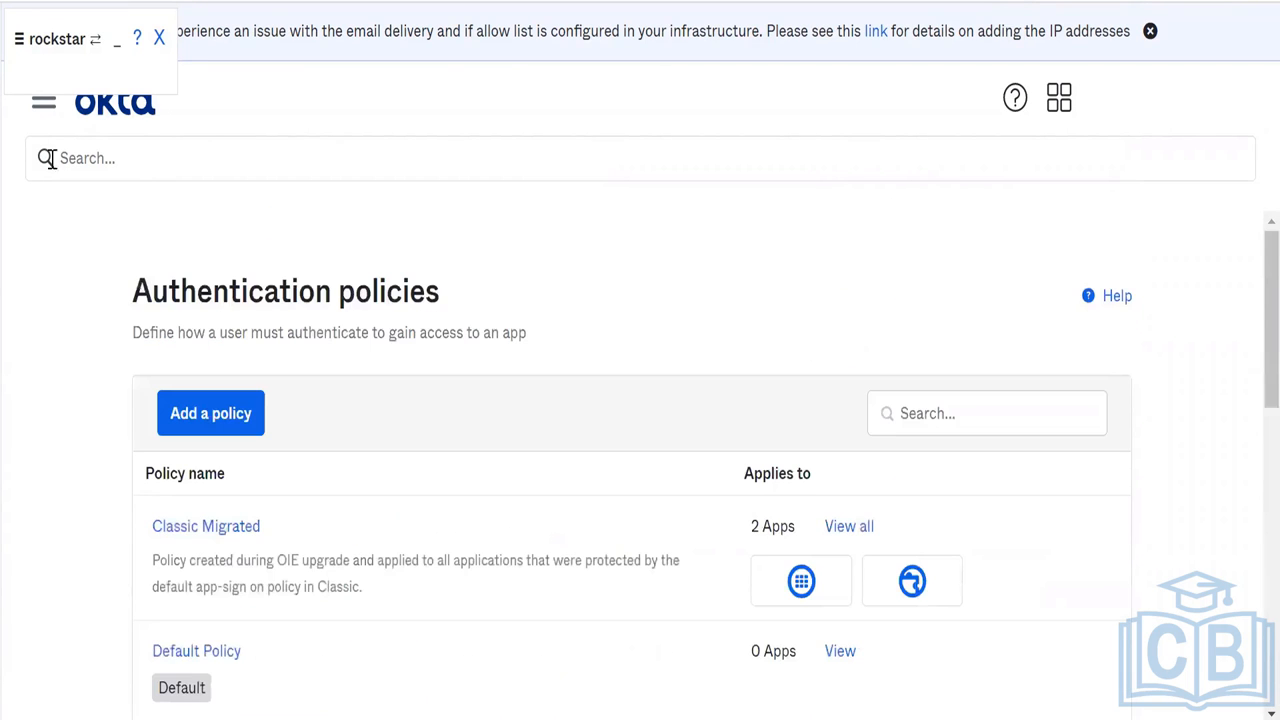
- Go to the Global Session Policy page and look over the Default Policy's group assignment and rules
left_click(43, 110)
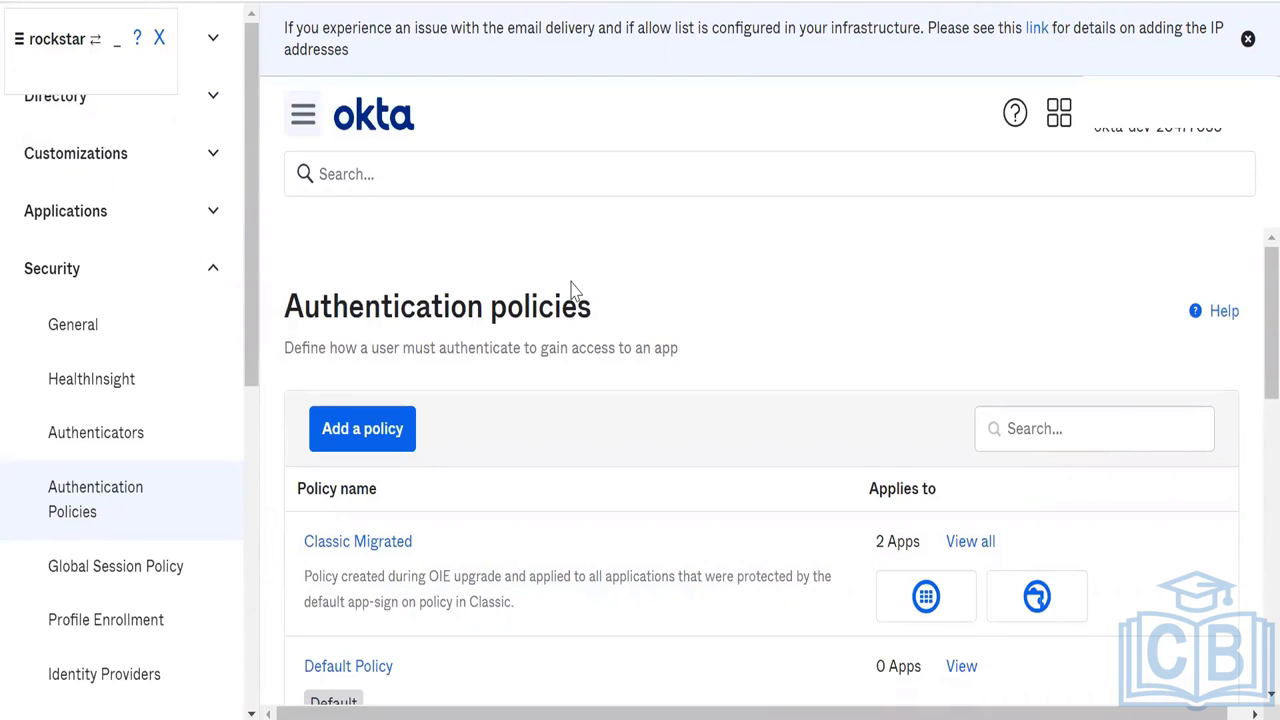
right_click(113, 585)
key("Escape")
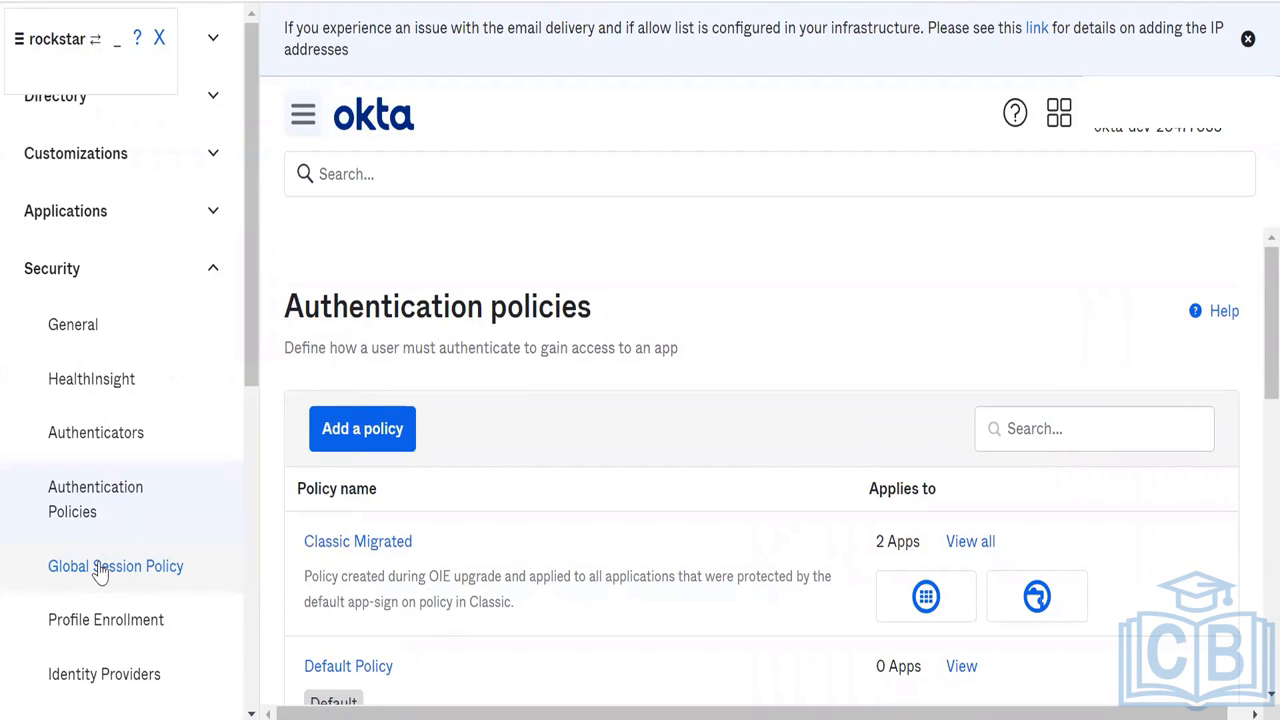
left_click(100, 568)
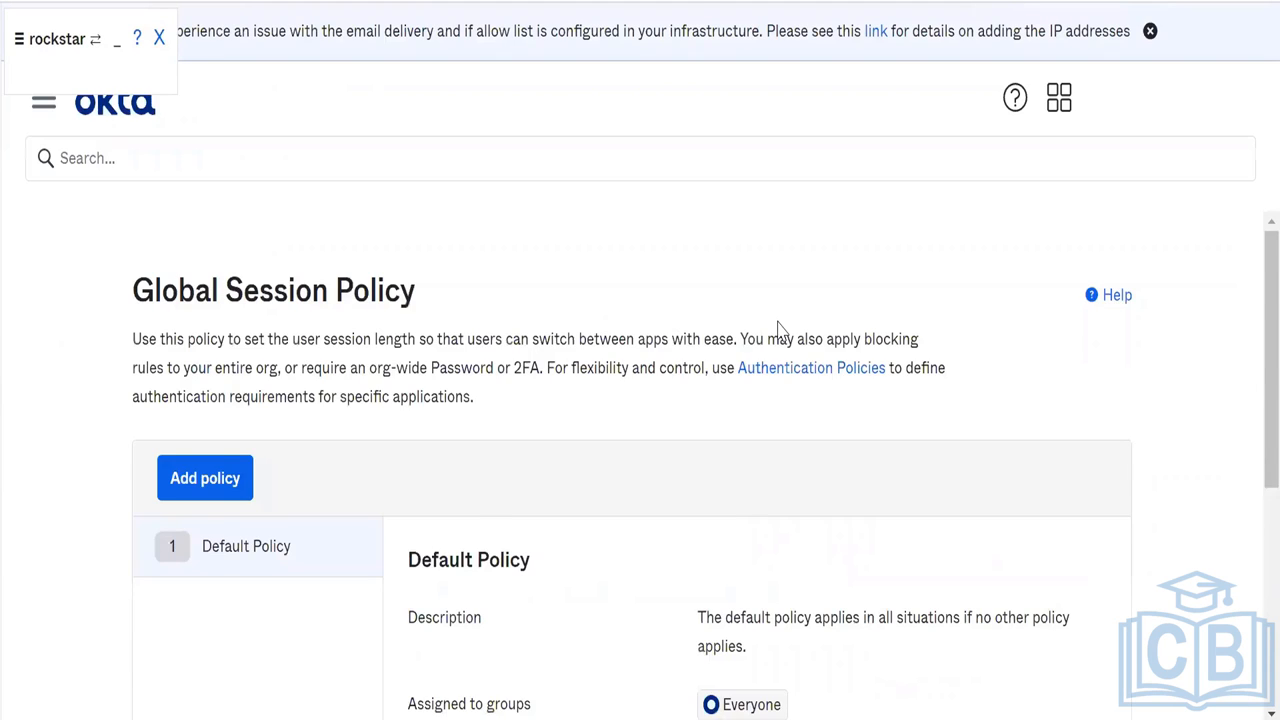
scroll(779, 330, "down", 5)
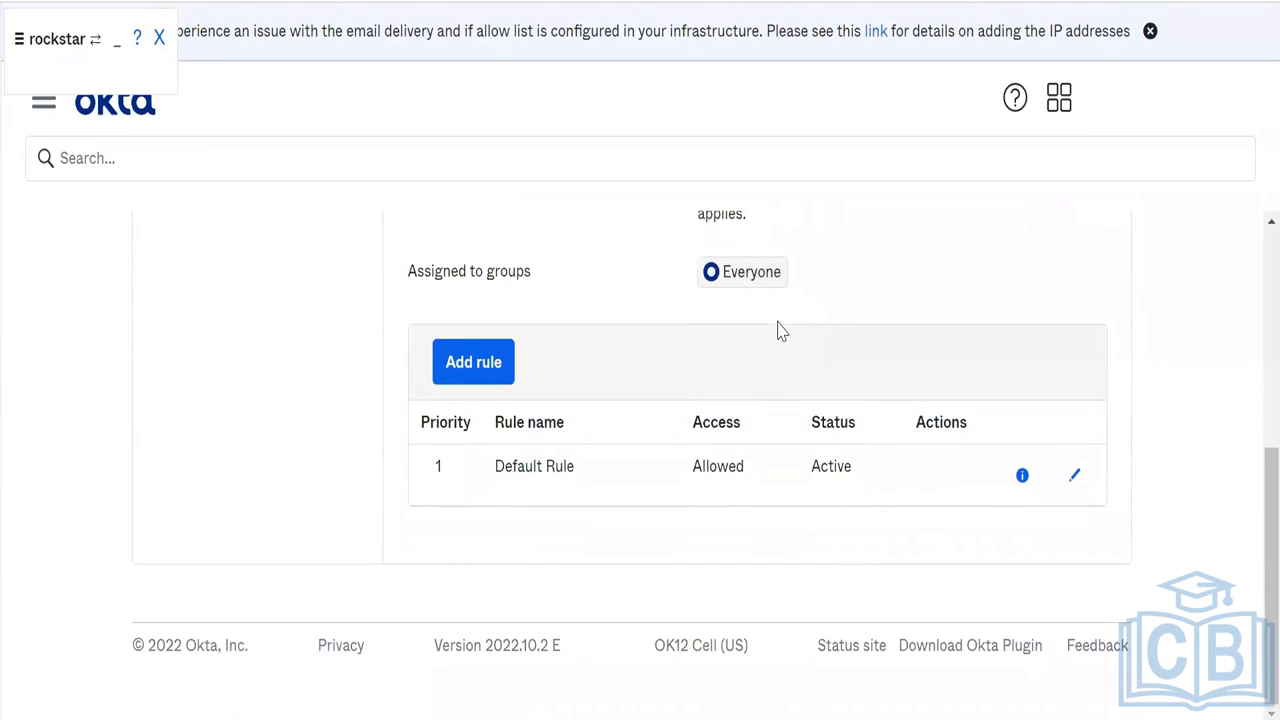
scroll(779, 330, "up", 5)
scroll(777, 329, "down", 3)
scroll(689, 372, "up", 3)
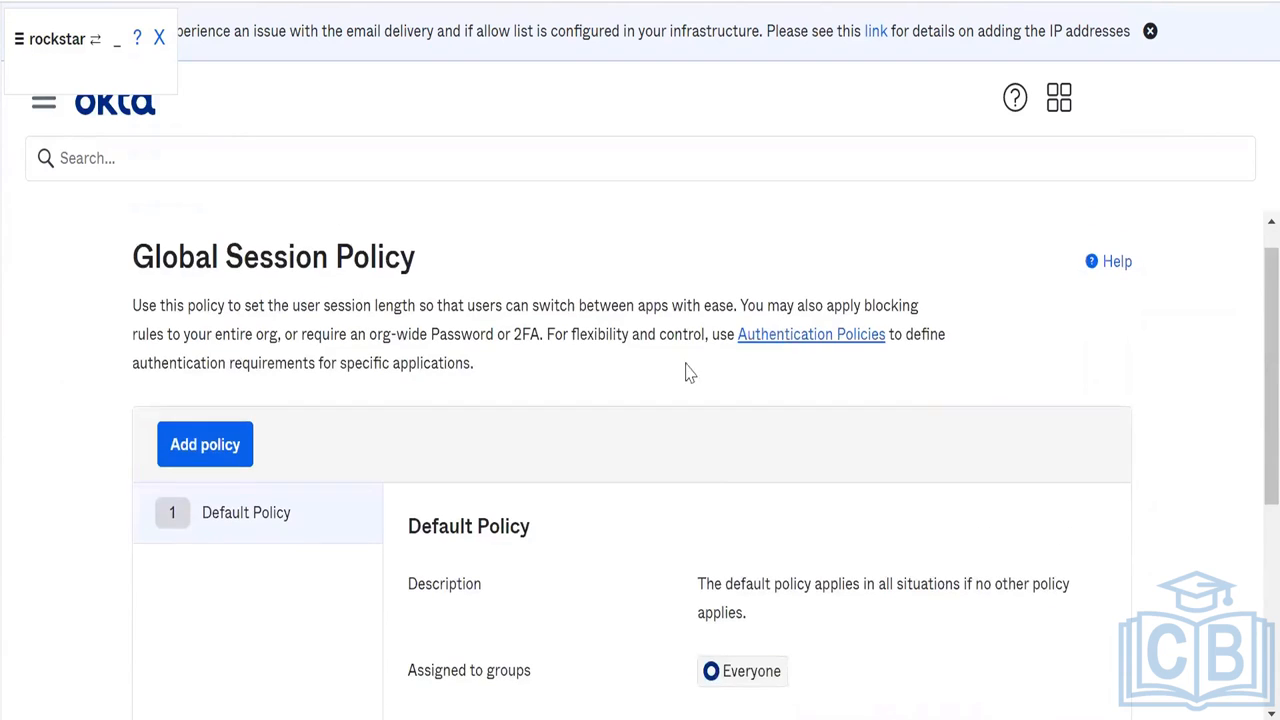
- Create a global session policy named "Custom-1", assign it to the Everyone group and continue to adding its rule
left_click(222, 440)
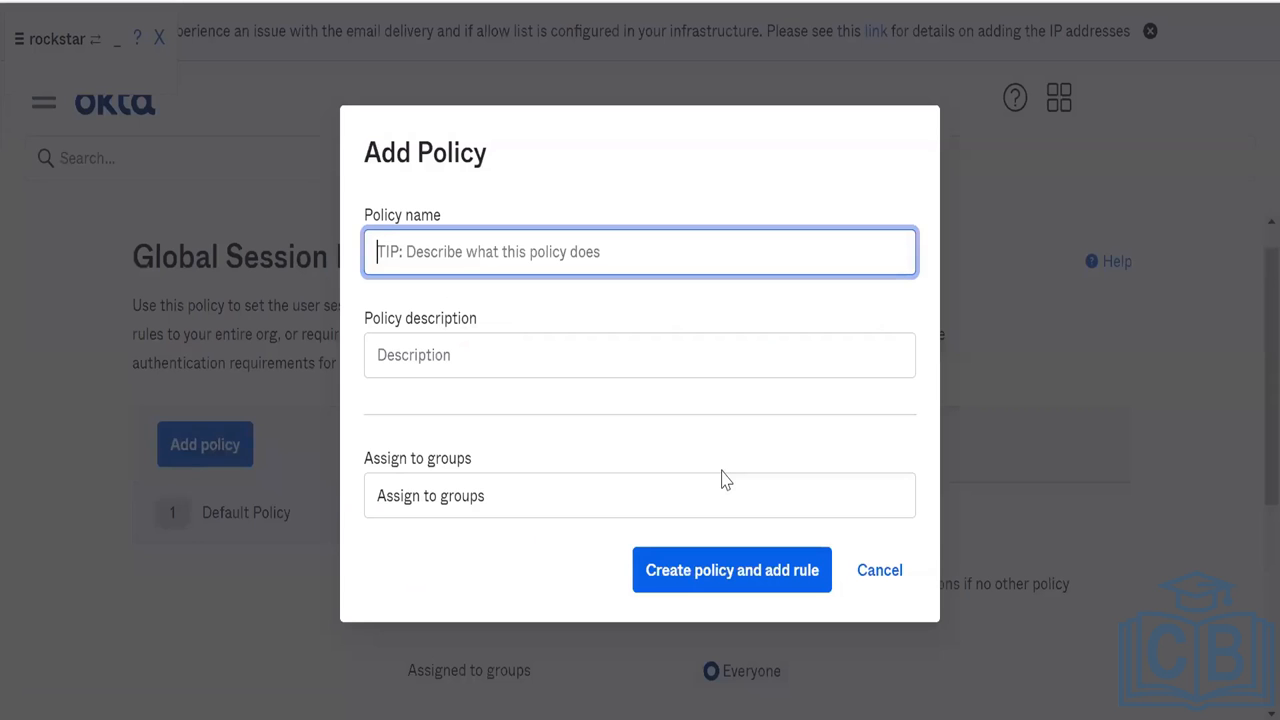
type("Custom-1")
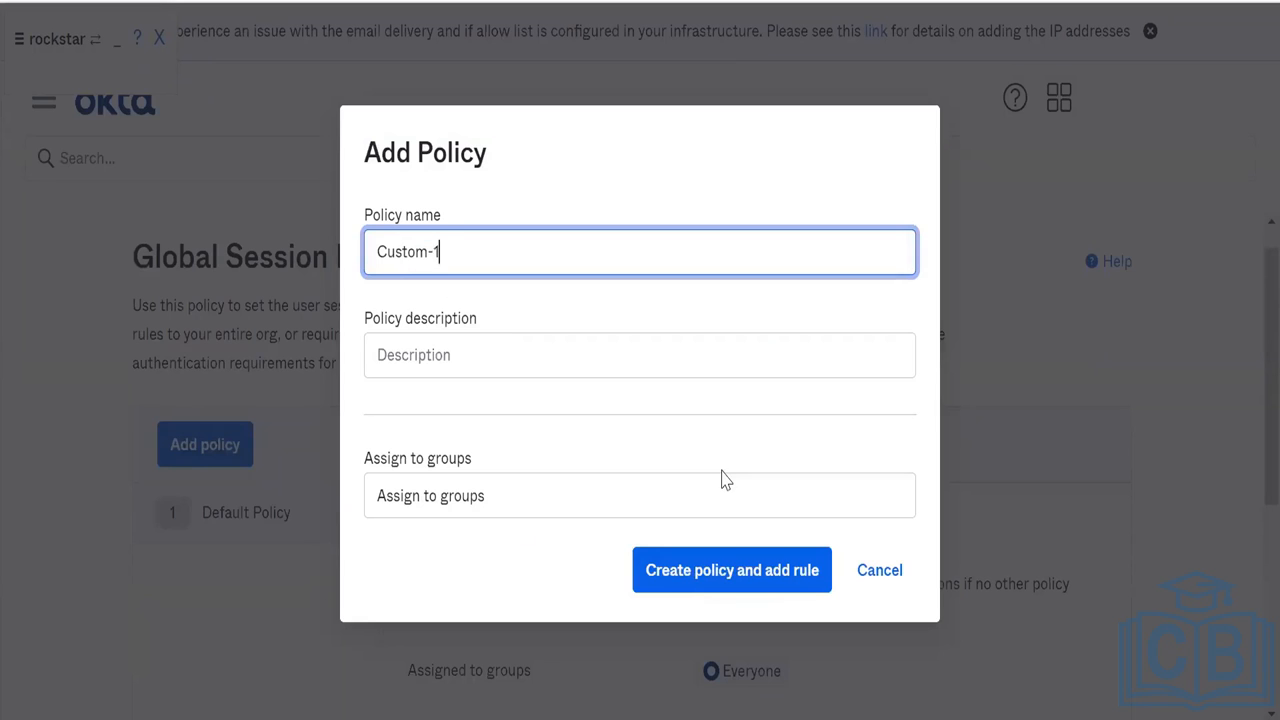
left_click(620, 501)
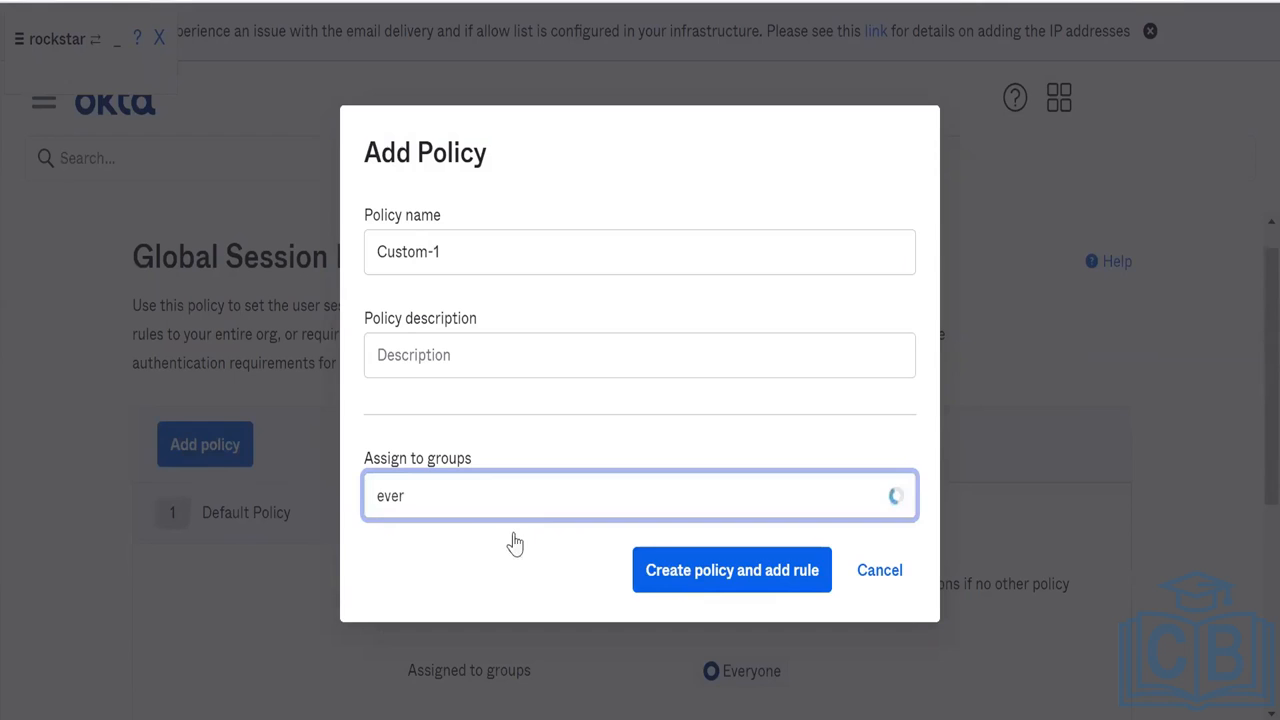
left_click(560, 549)
left_click(679, 576)
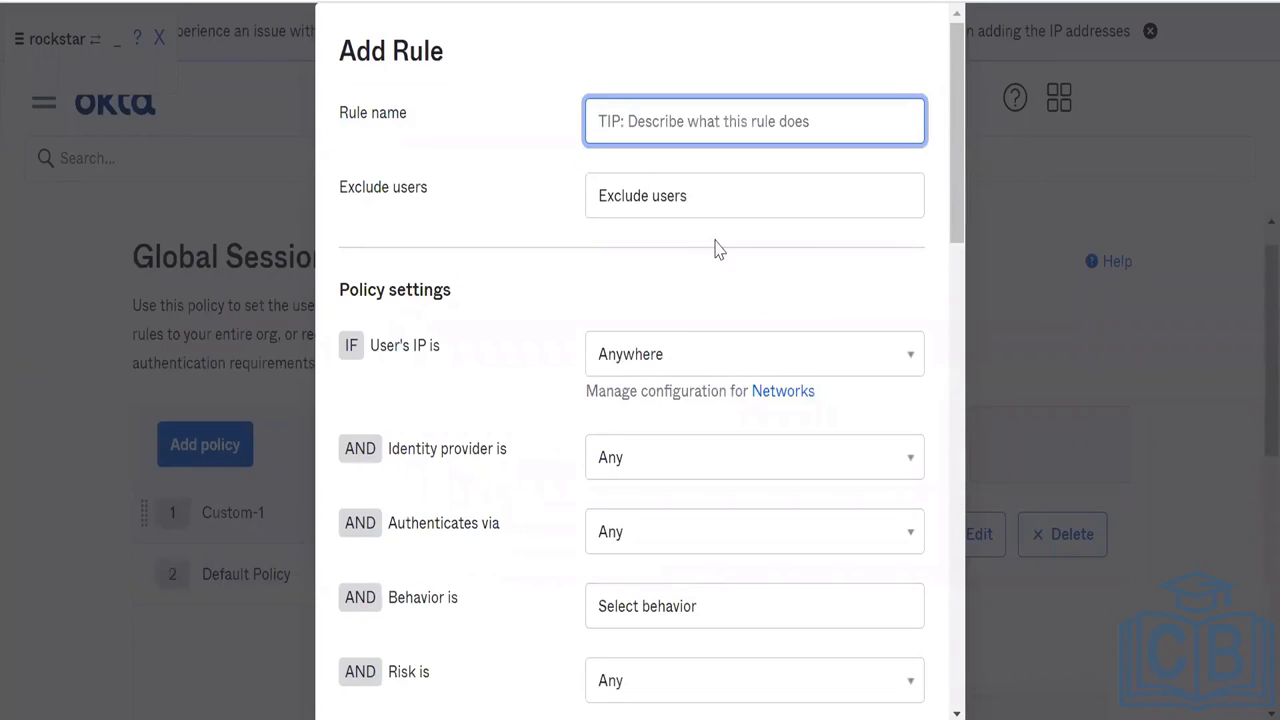
- Name the new rule of the Custom-1 policy "Custom"
type("Custom")
key("BackSpace")
key("BackSpace")
key("BackSpace")
type("s")
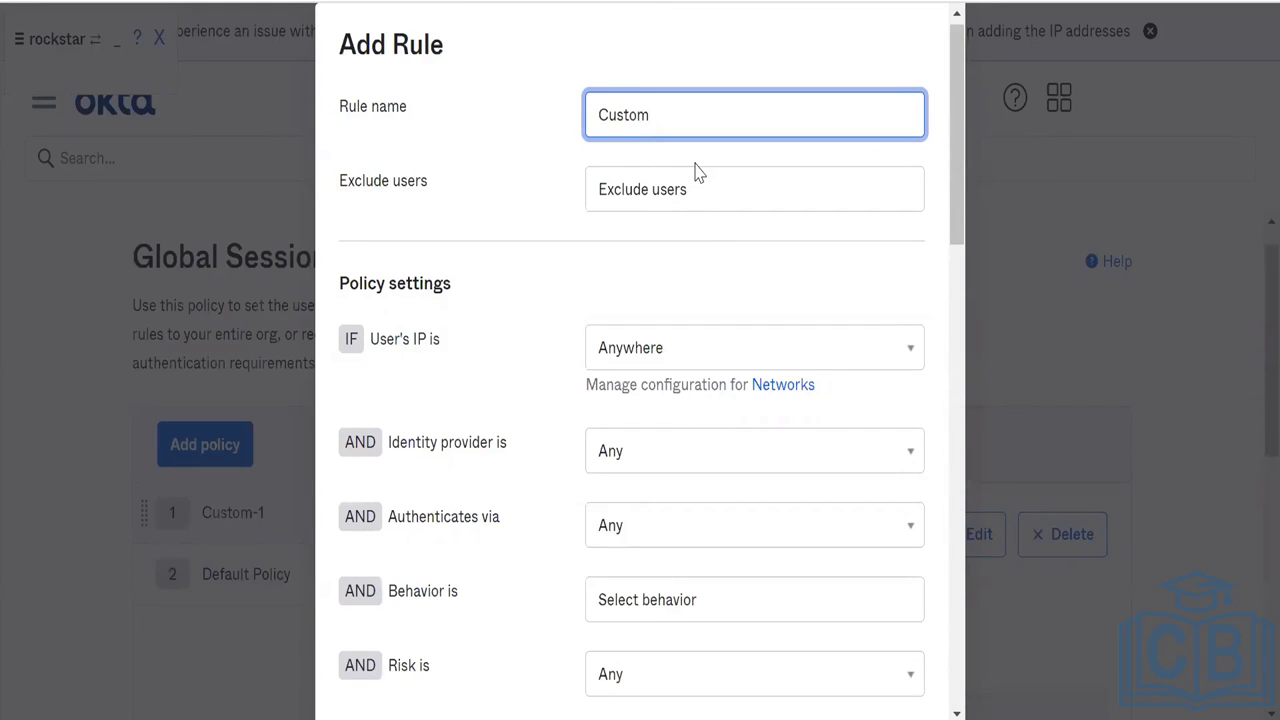
- Review the rule's IP, identity provider, behavior and risk conditions, and view the choices for "Authenticates via"
scroll(694, 171, "down", 4)
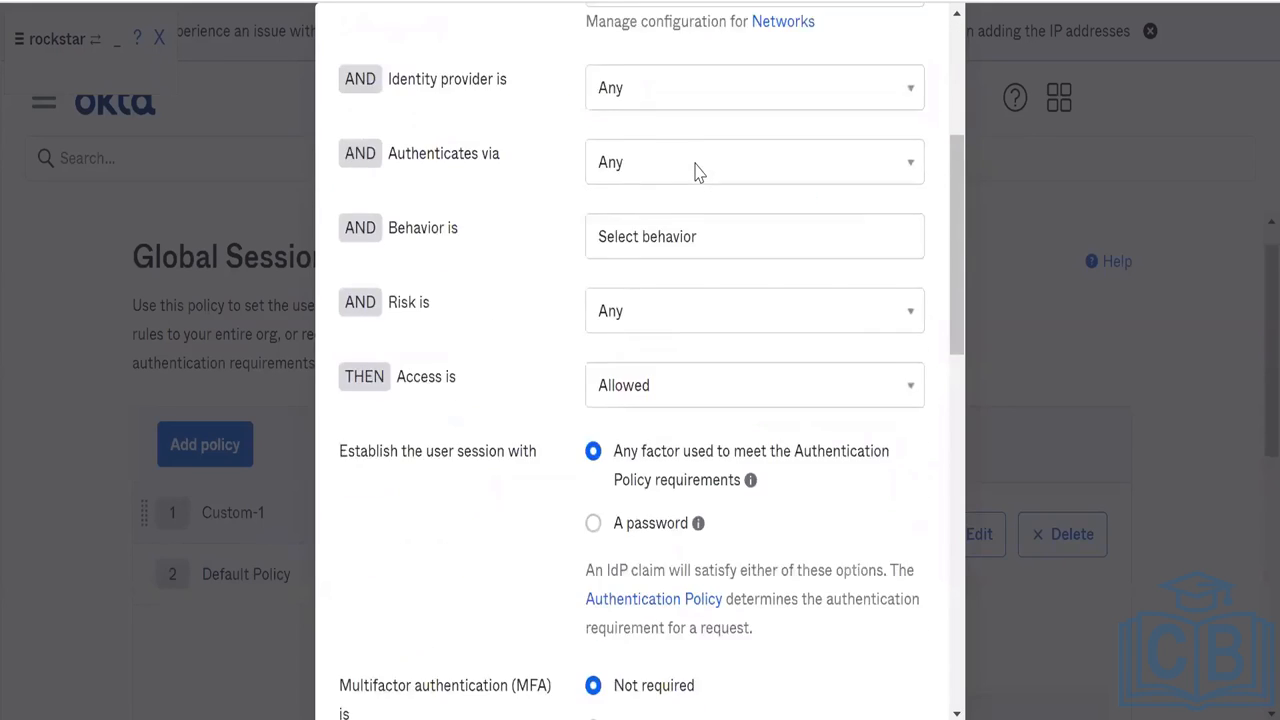
scroll(694, 171, "up", 2)
scroll(663, 260, "down", 1)
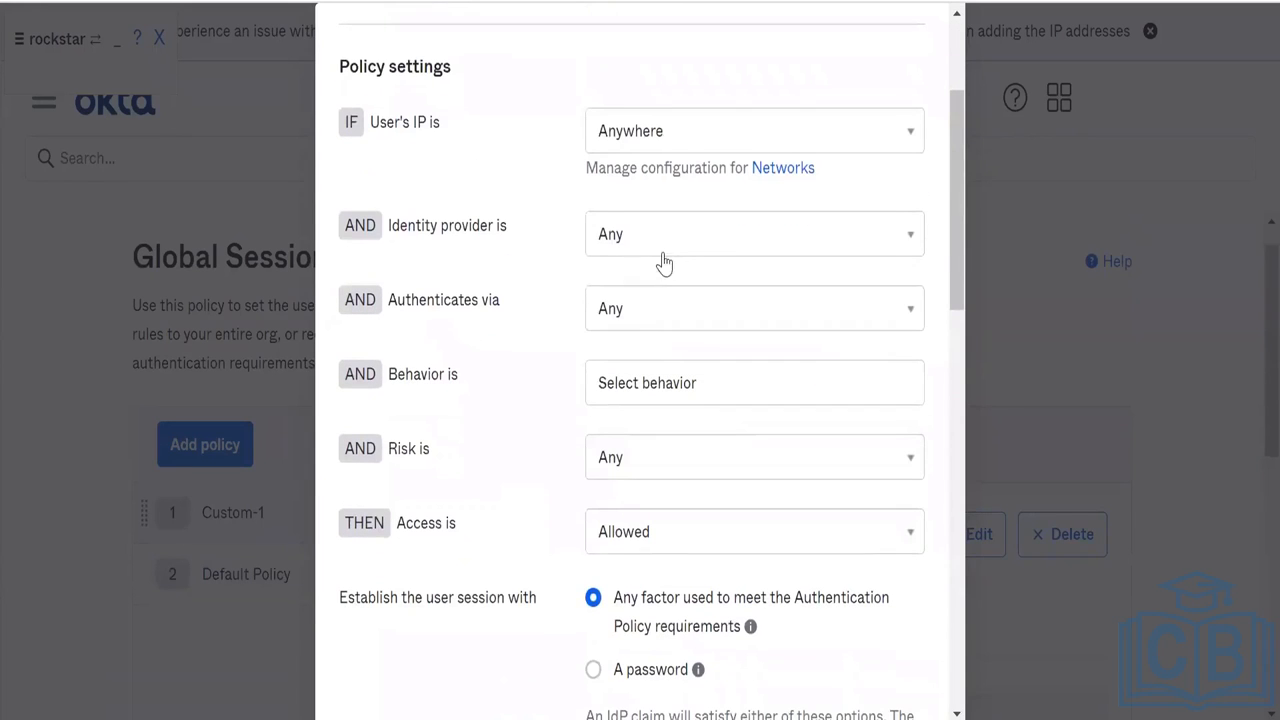
left_click(672, 327)
left_click(672, 325)
- Search the rule's behavior condition for "new" to view the available behaviors, and clear the entry again
left_click(660, 375)
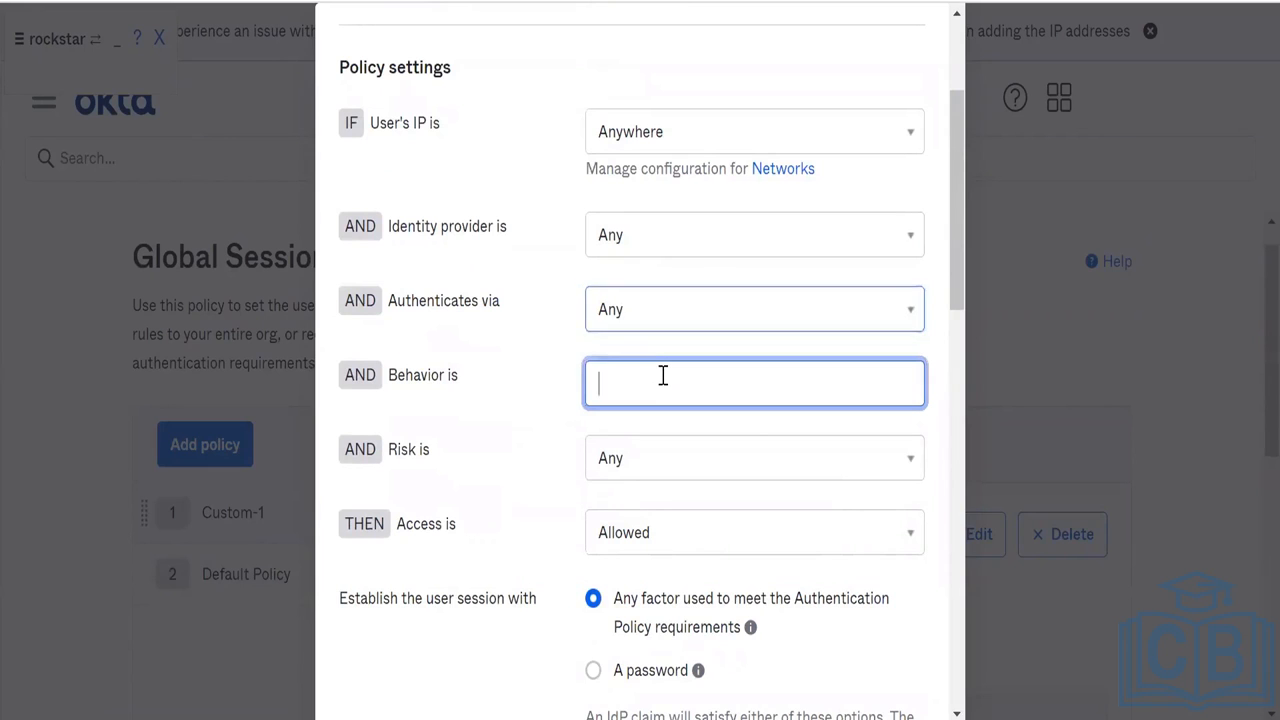
left_click(513, 379)
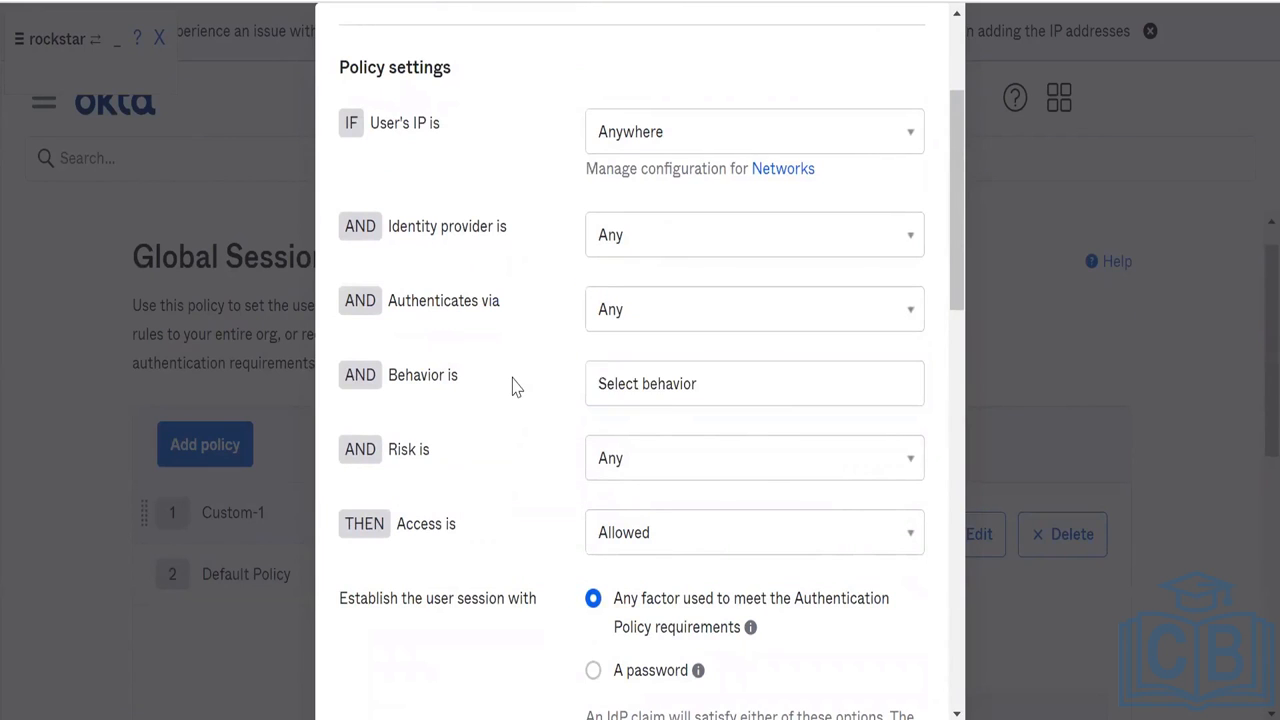
left_click(787, 404)
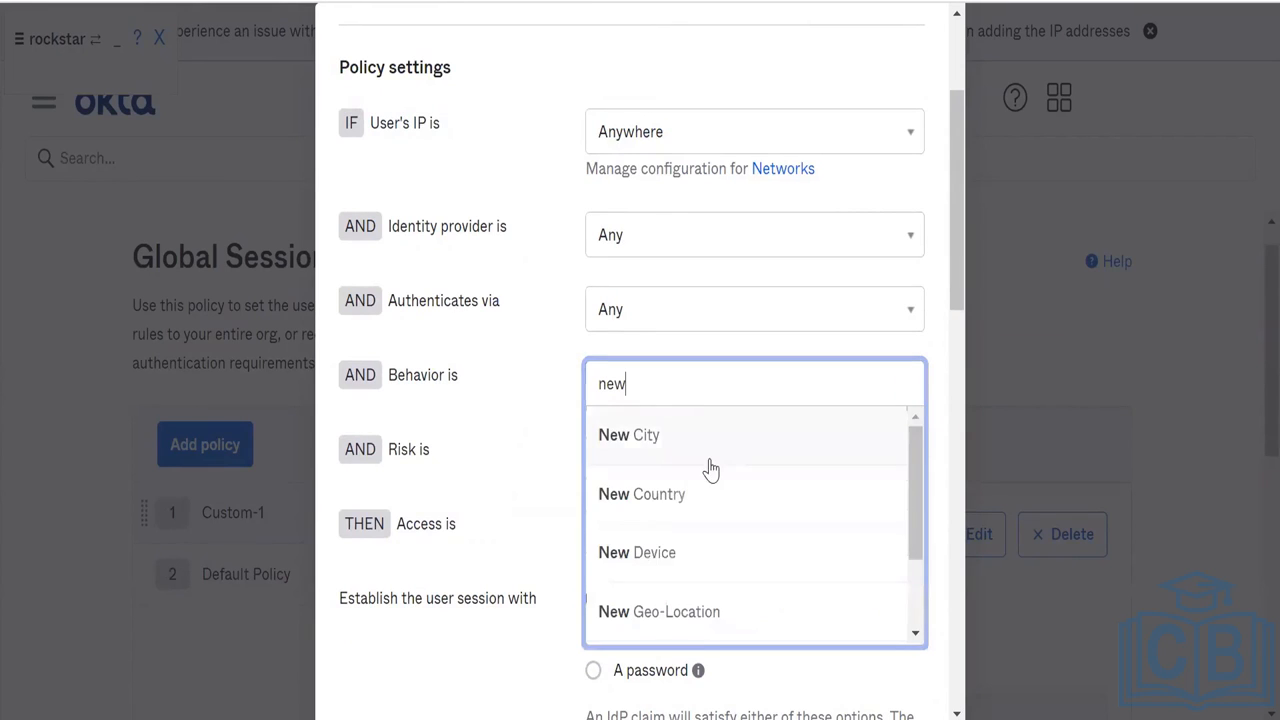
key("ctrl+a")
key("BackSpace")
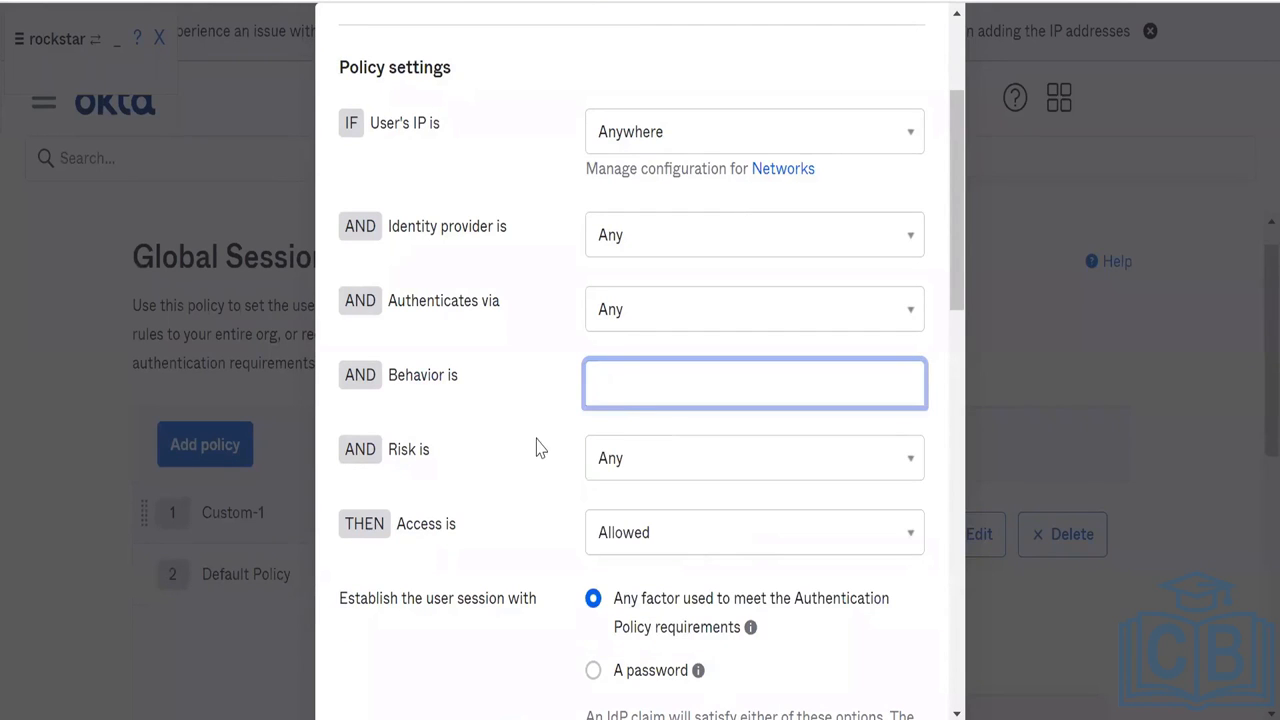
left_click(535, 441)
- View the rule's access choices and read the hint for establishing the user session with any factor
left_click(660, 535)
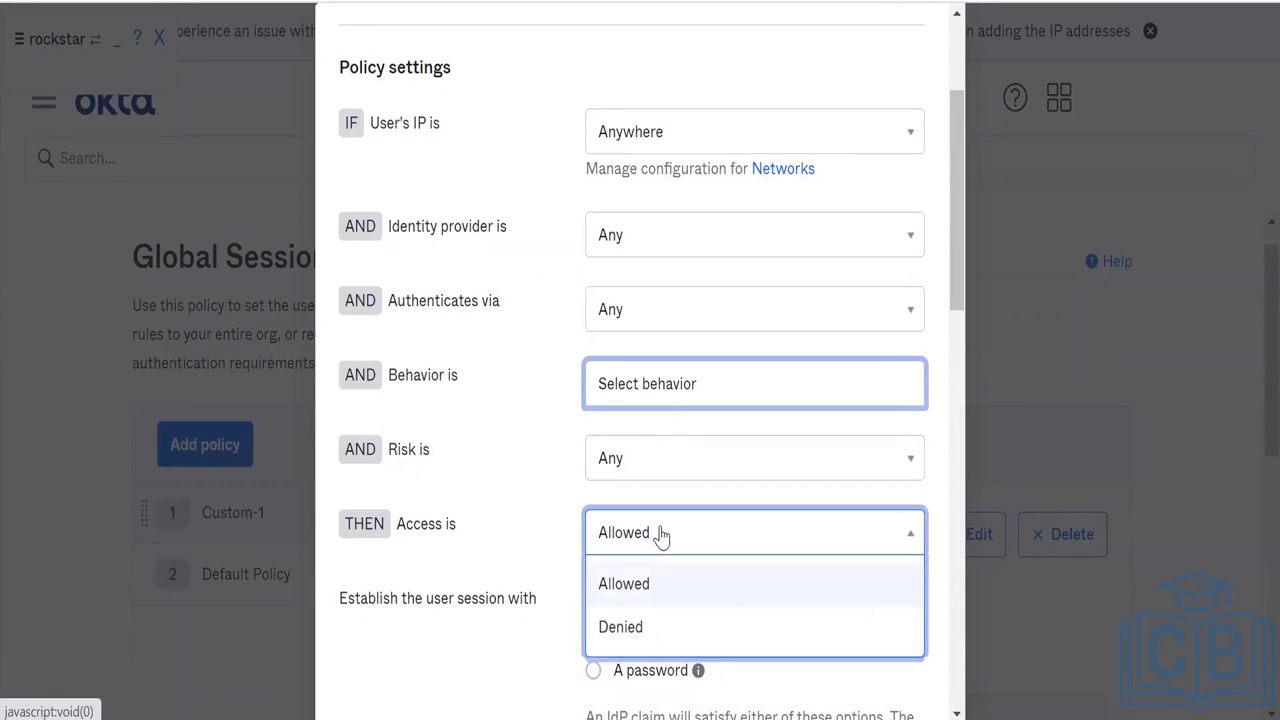
left_click(523, 523)
scroll(525, 523, "down", 3)
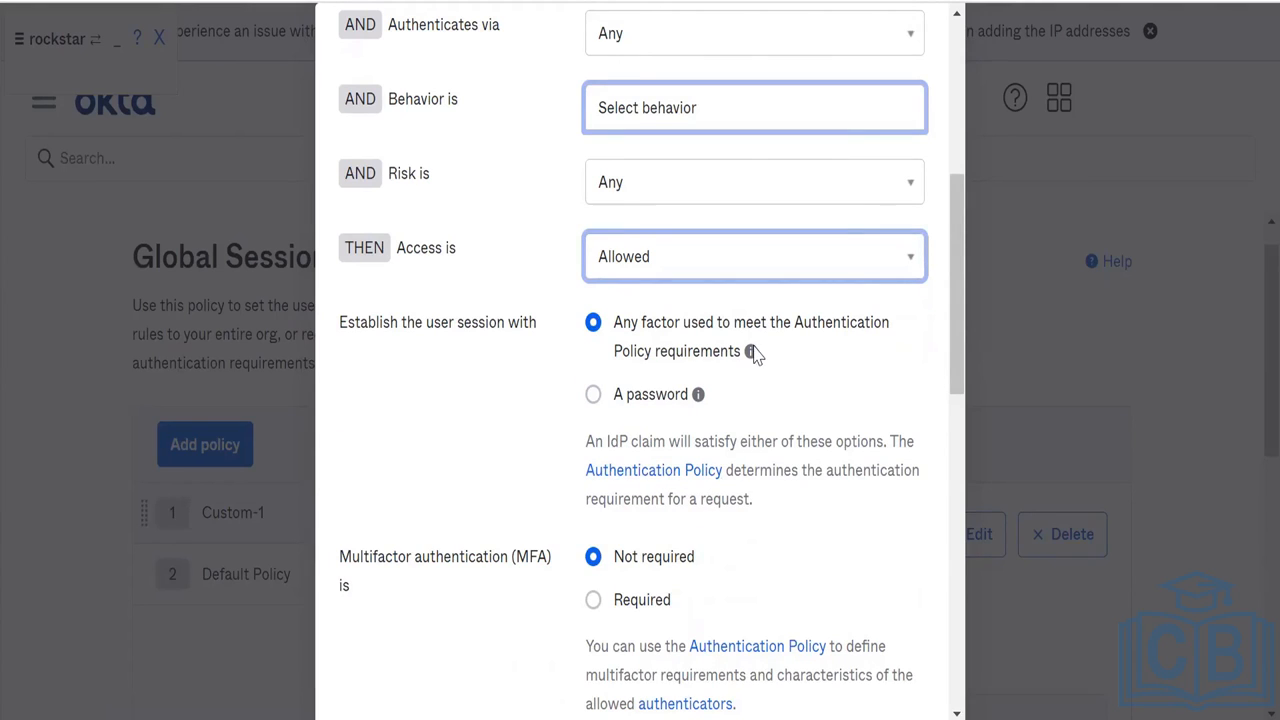
mouse_move(751, 352)
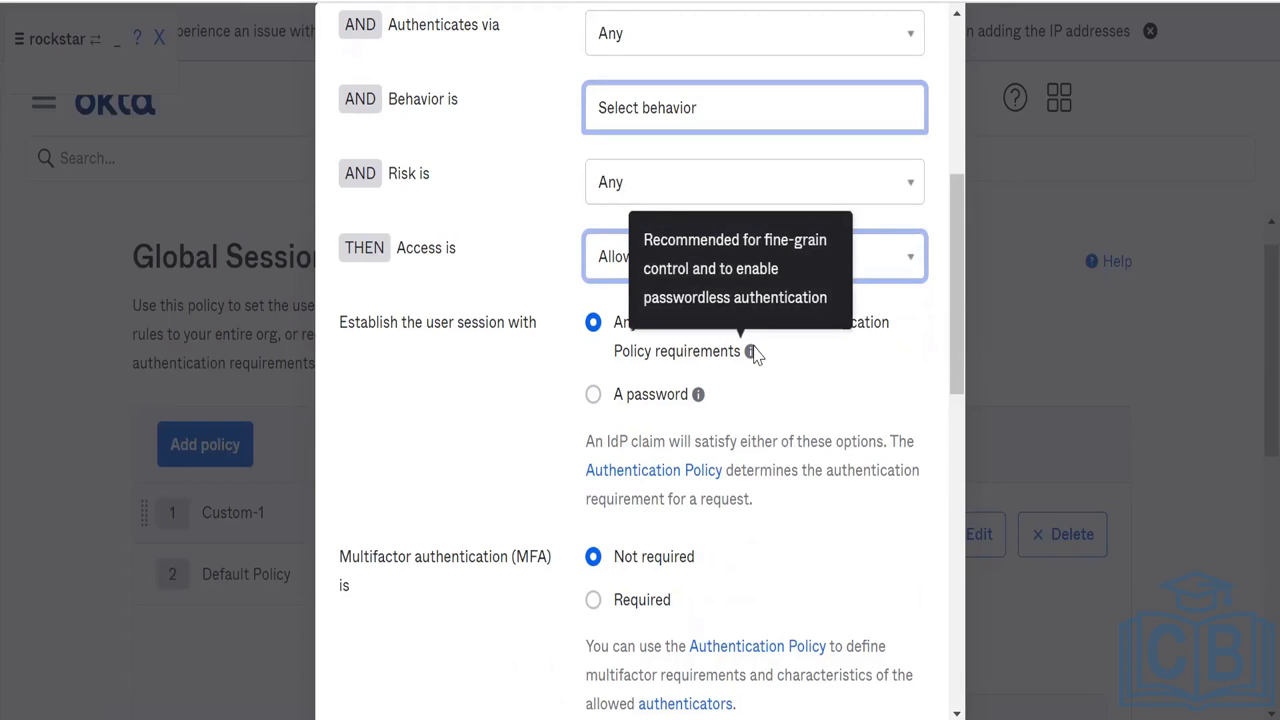
- Set multifactor authentication (MFA) to "Required" for the rule
scroll(752, 352, "down", 3)
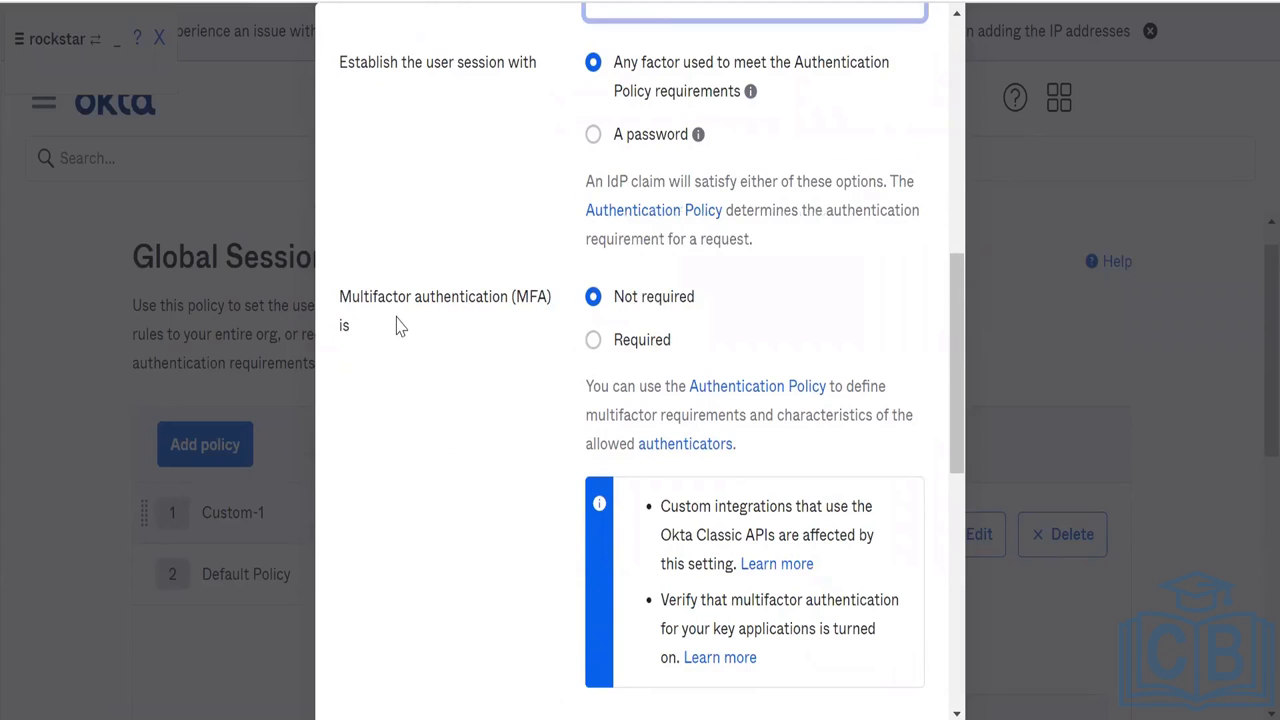
left_click(601, 334)
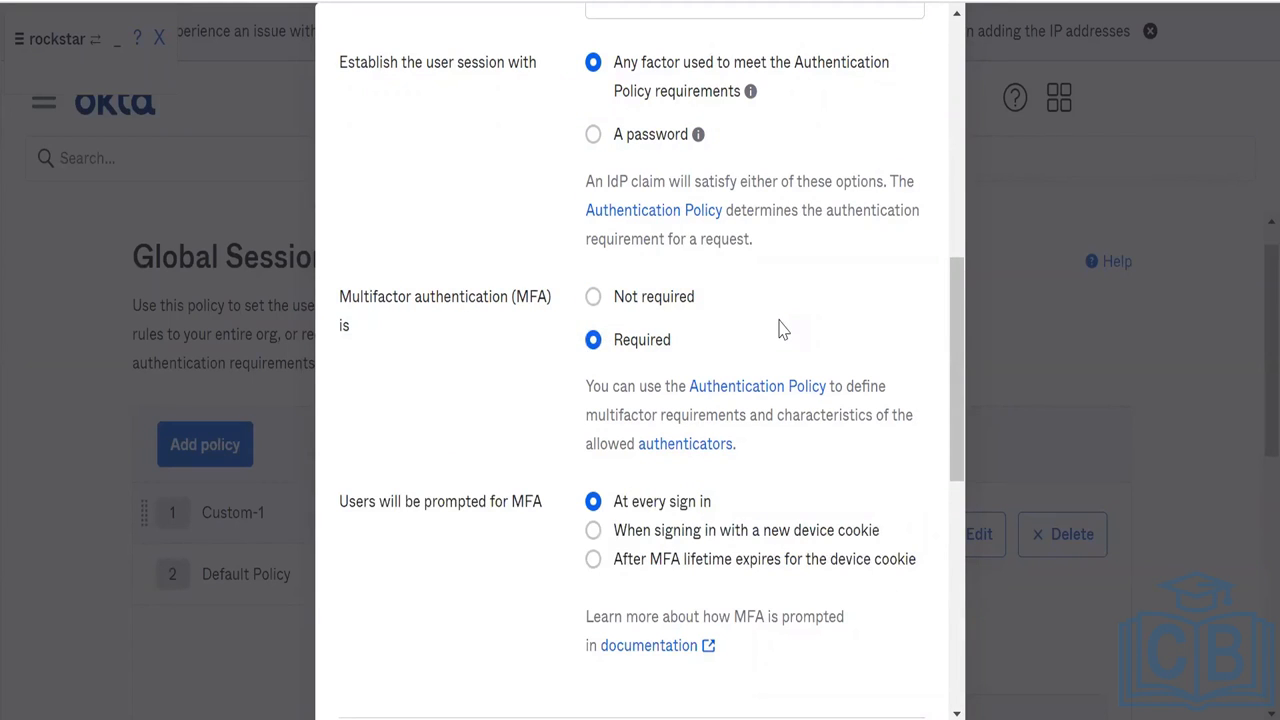
scroll(783, 330, "down", 2)
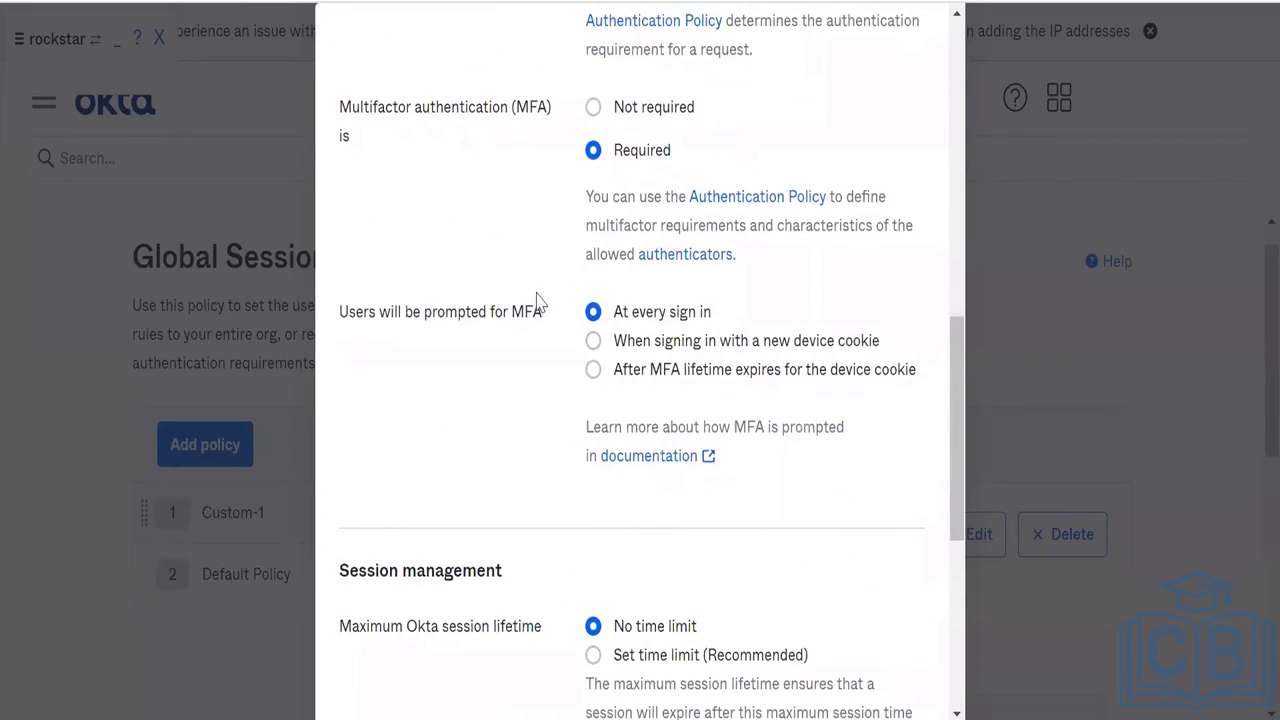
- Try the MFA prompt options for a new device cookie and an expired MFA lifetime, comparing their descriptions and the lifetime setting
left_click(678, 345)
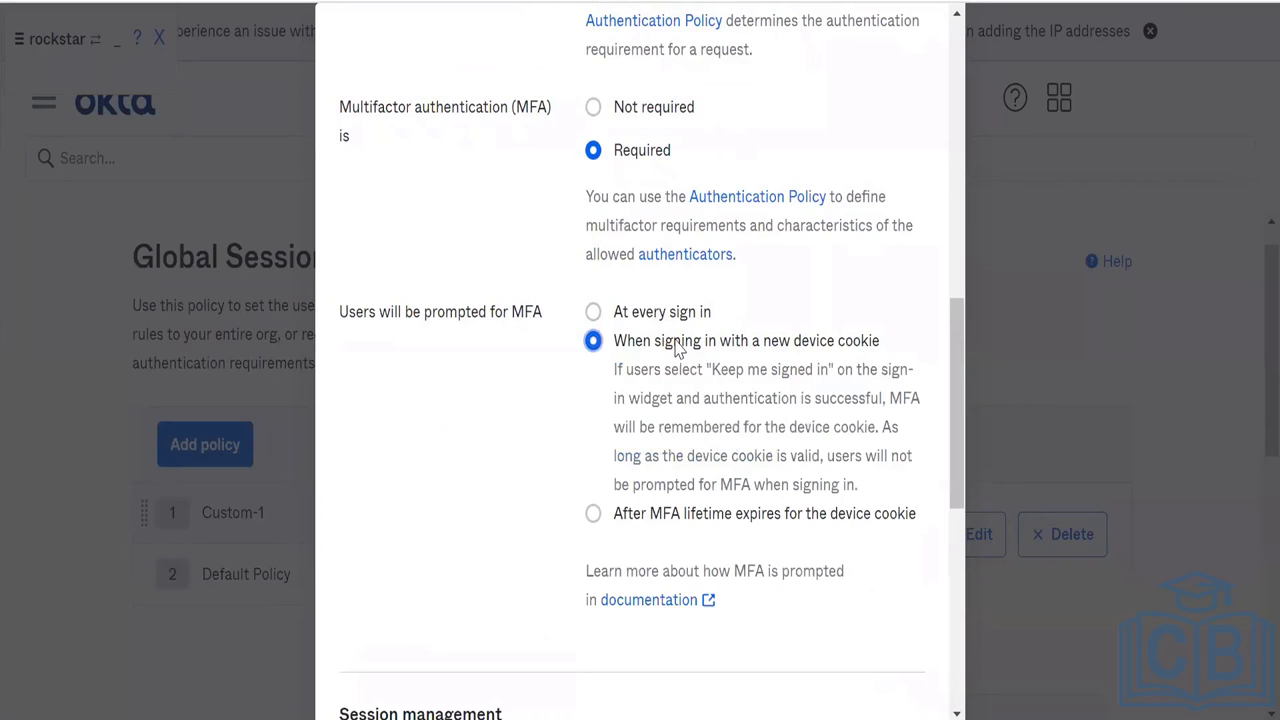
left_click(662, 514)
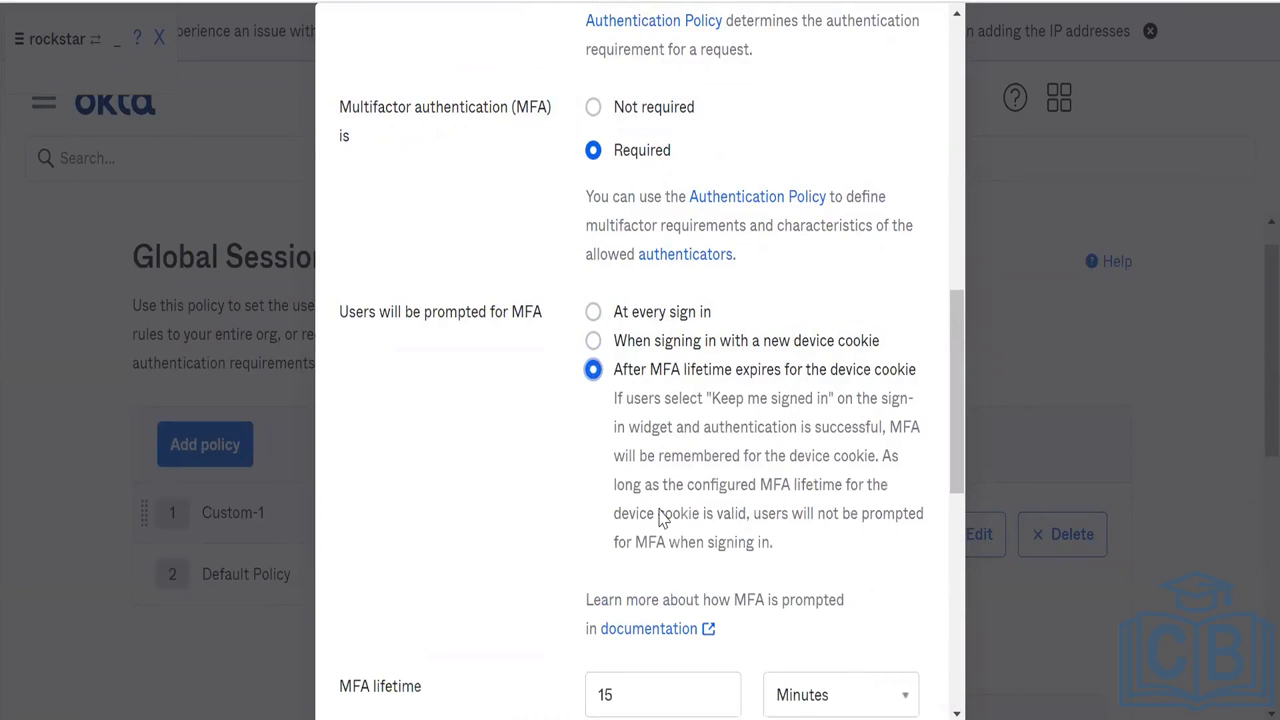
double_click(697, 372)
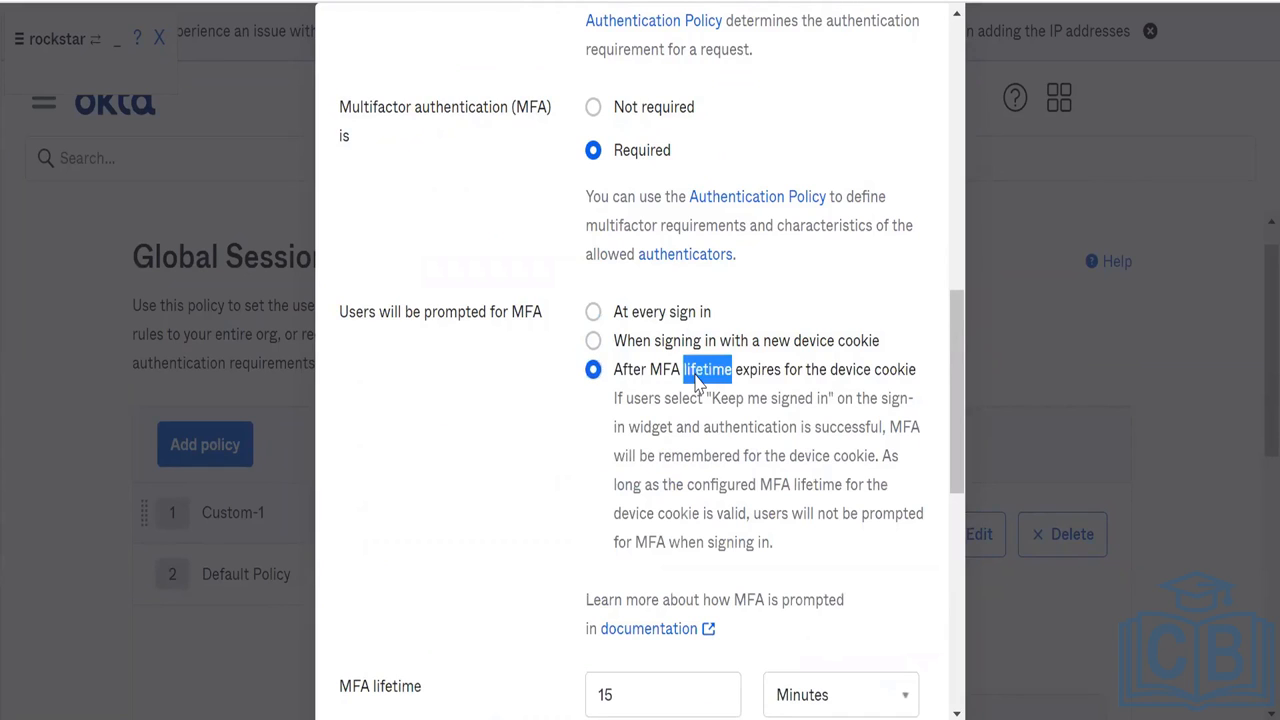
left_click(807, 225)
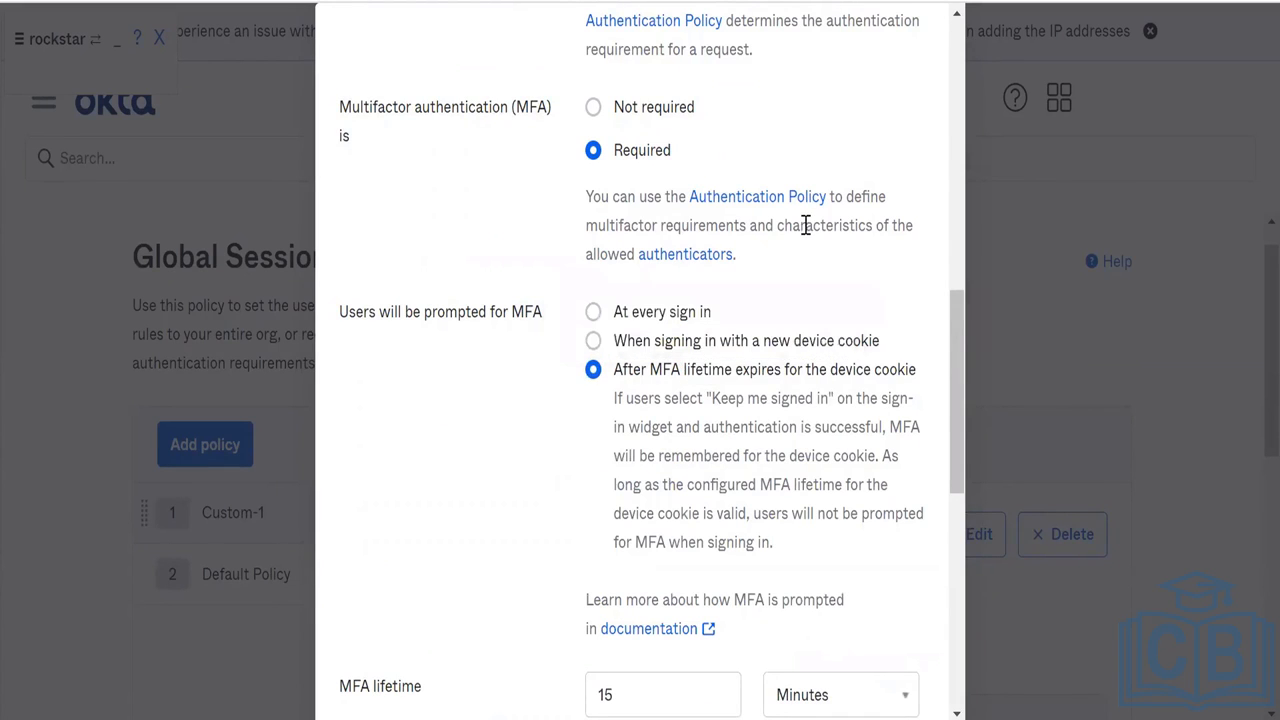
left_click(729, 342)
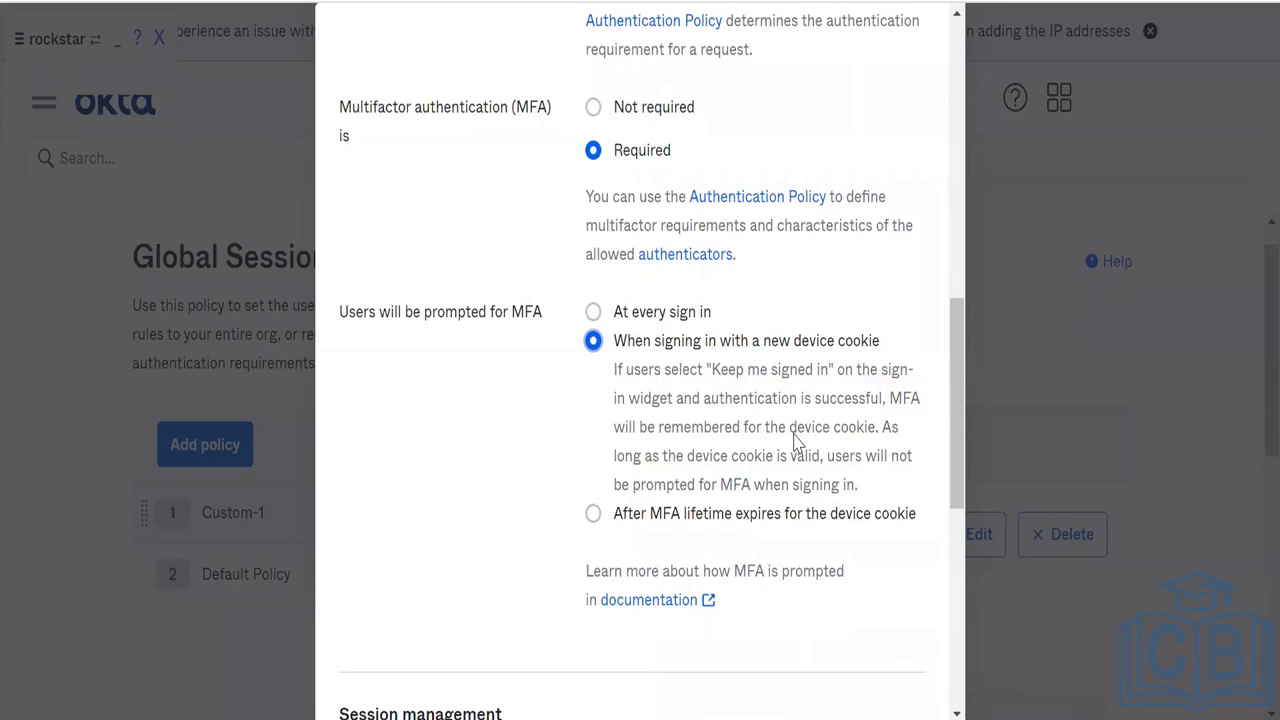
left_click(672, 514)
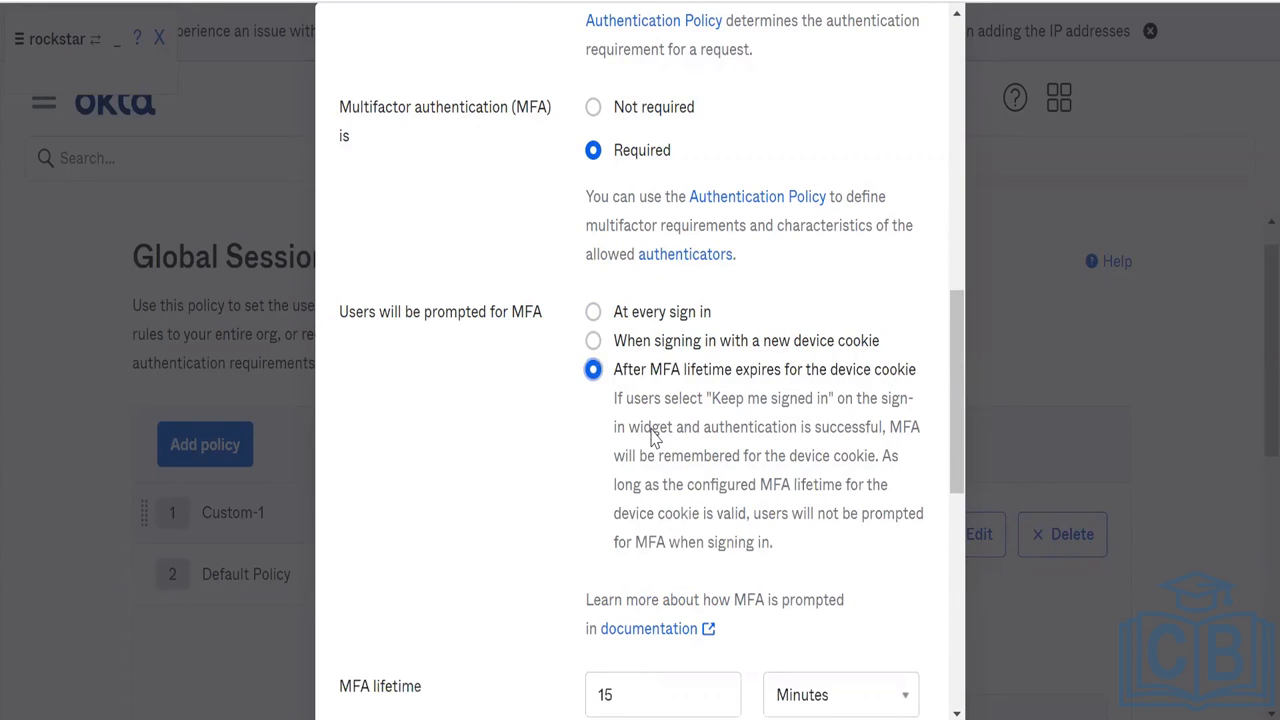
scroll(651, 437, "down", 1)
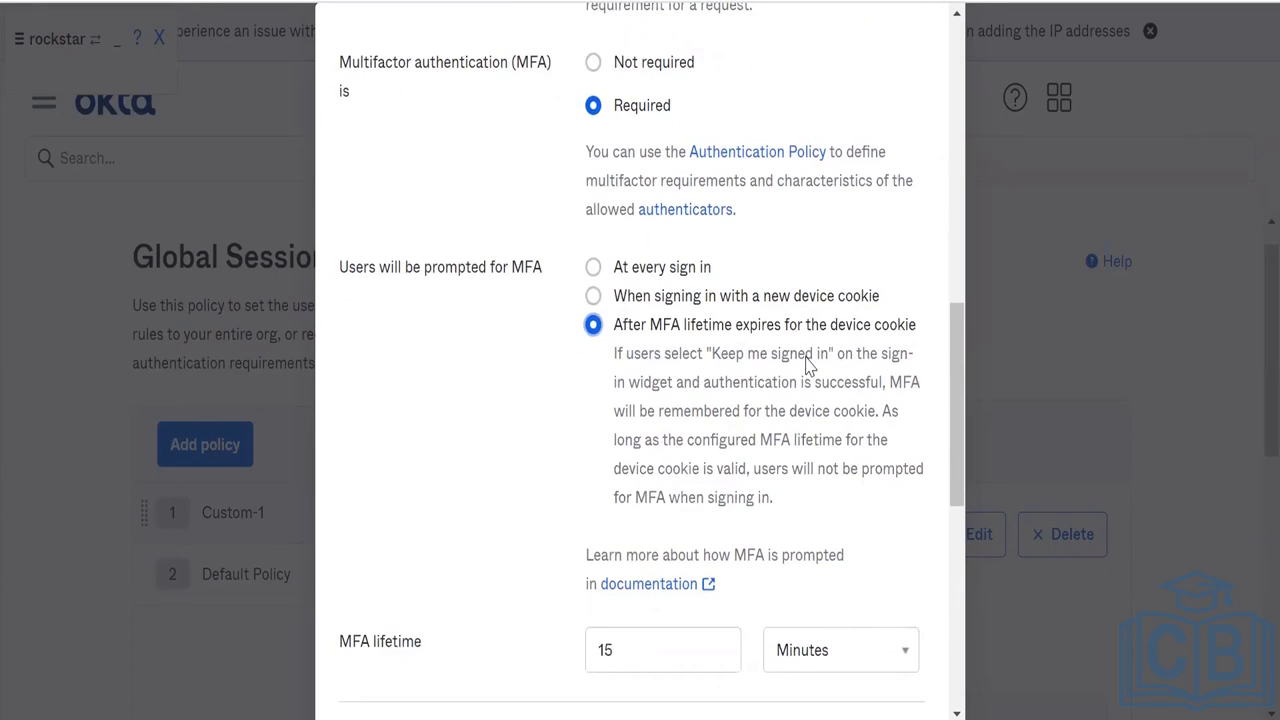
scroll(806, 363, "down", 3)
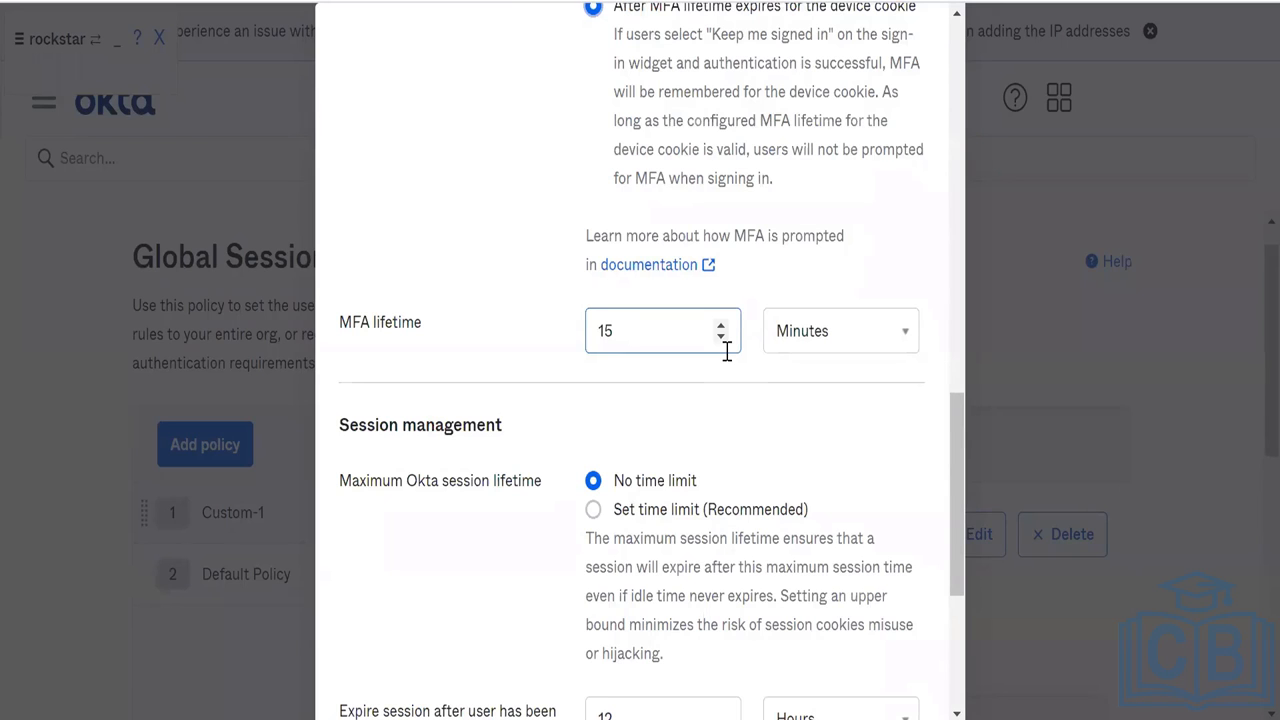
scroll(729, 365, "down", 2)
- Go through the MFA prompt options again and choose "After MFA lifetime expires for the device cookie"
scroll(731, 449, "up", 5)
left_click(676, 250)
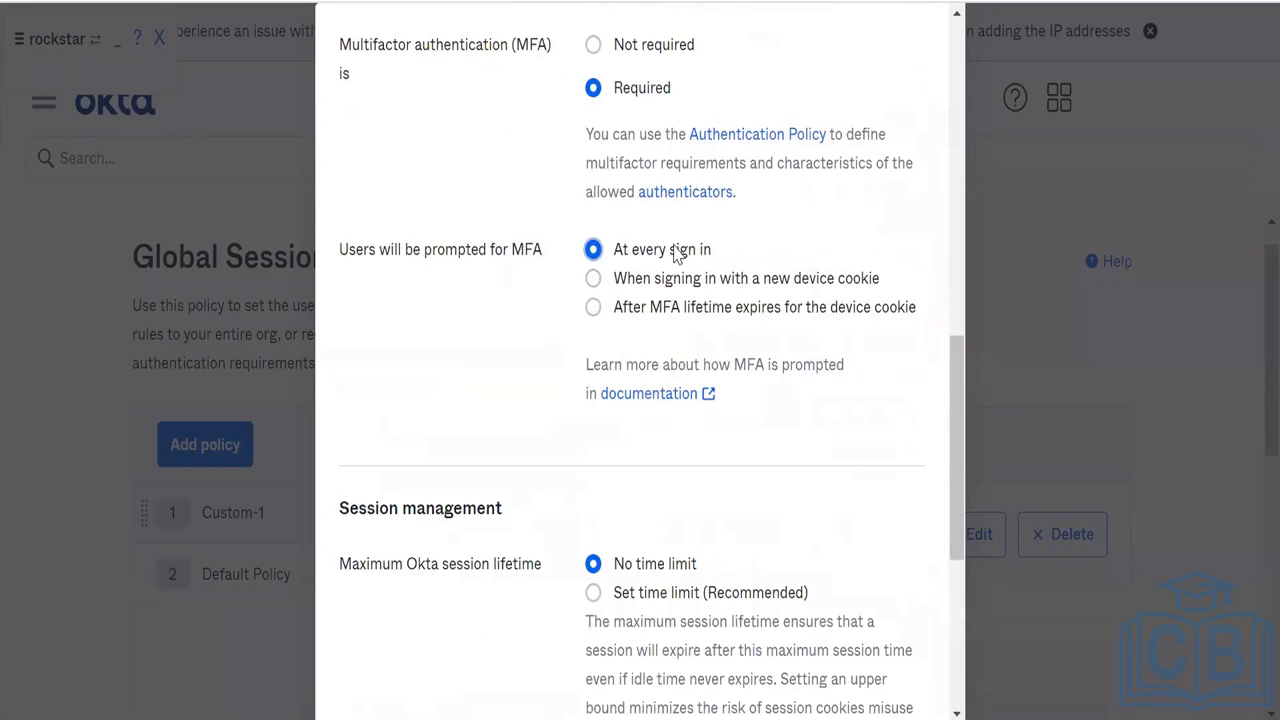
left_click(714, 287)
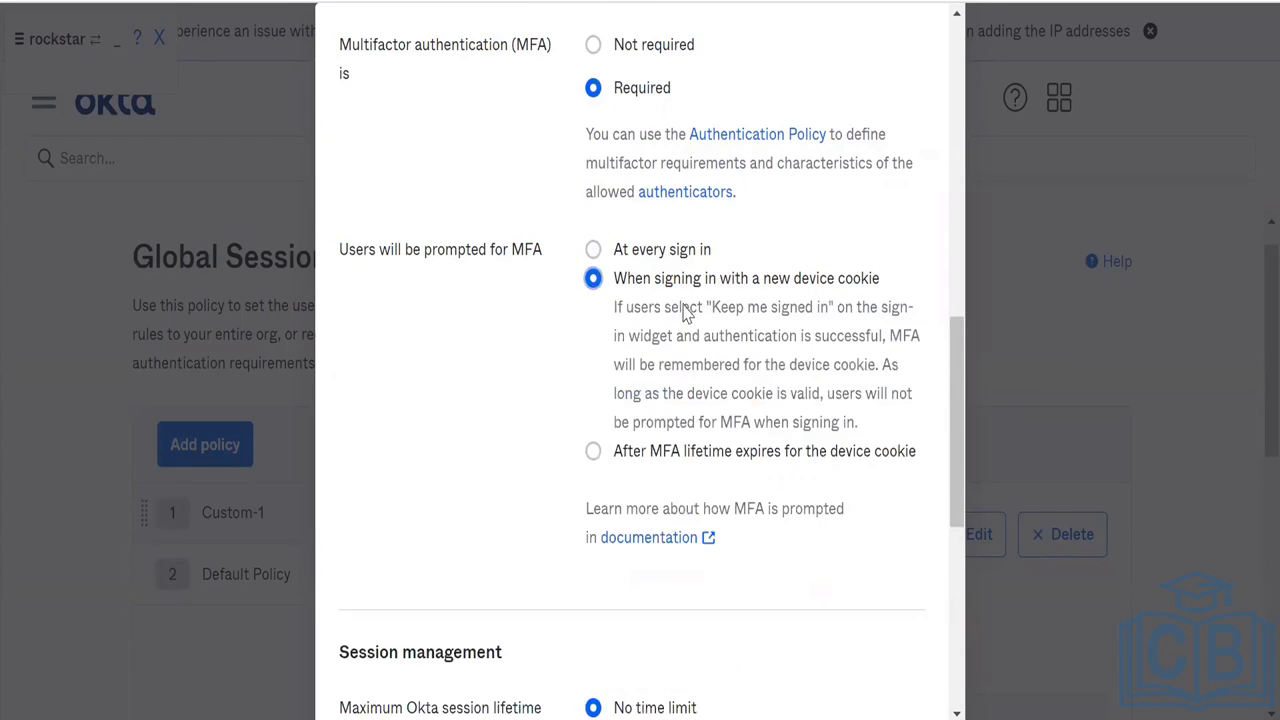
left_click(597, 450)
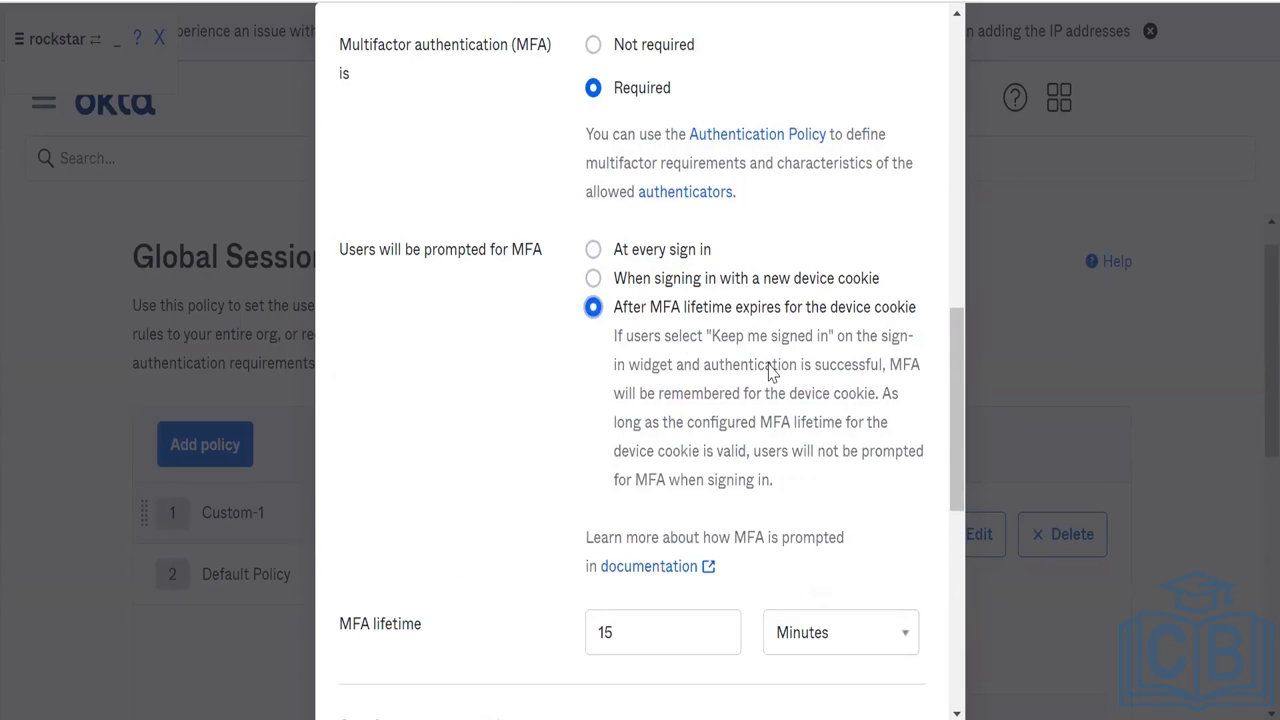
- Switch the rule's maximum Okta session lifetime to "Set time limit (Recommended)"
scroll(770, 370, "down", 6)
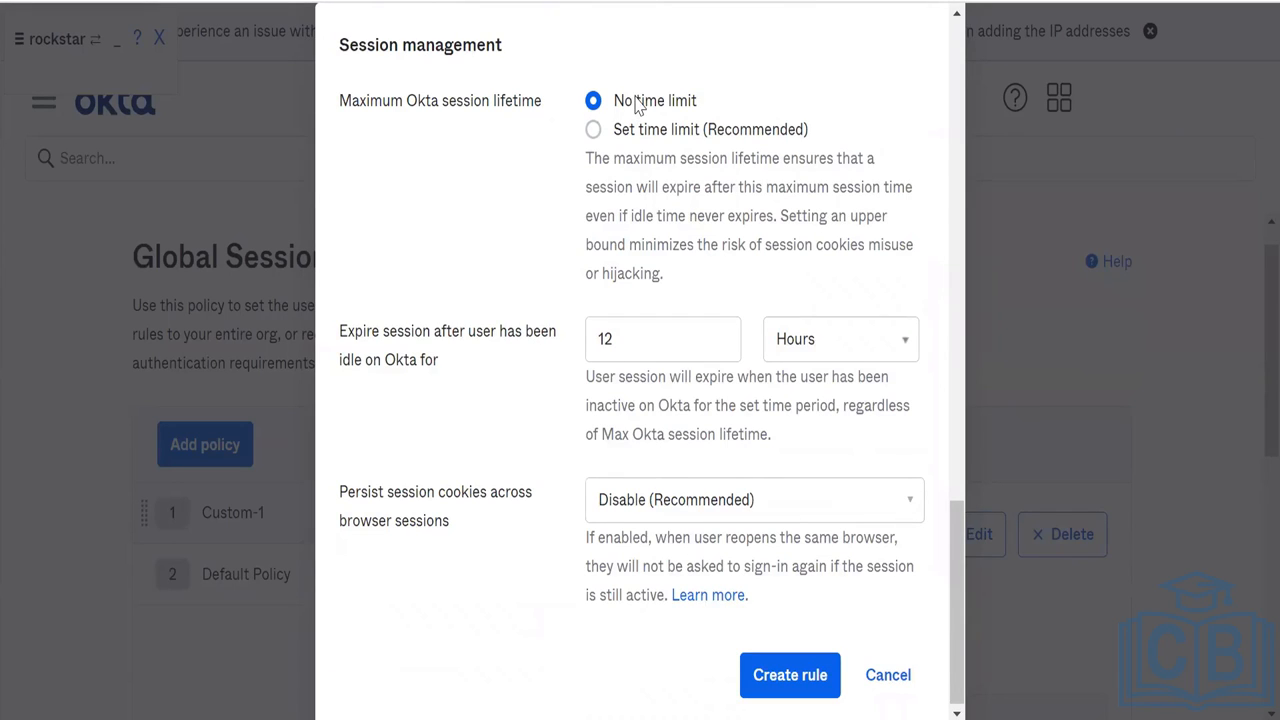
left_click(593, 131)
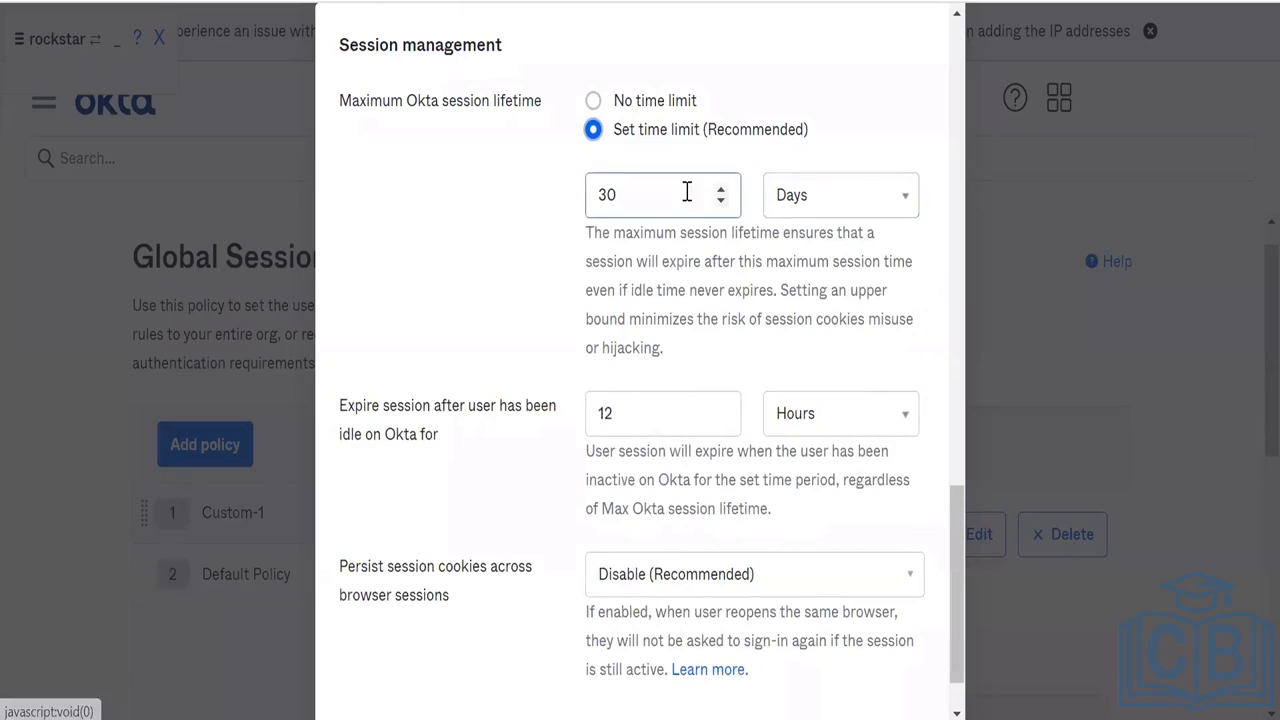
- Set the rule's maximum Okta session lifetime to 8 hours
left_click(851, 196)
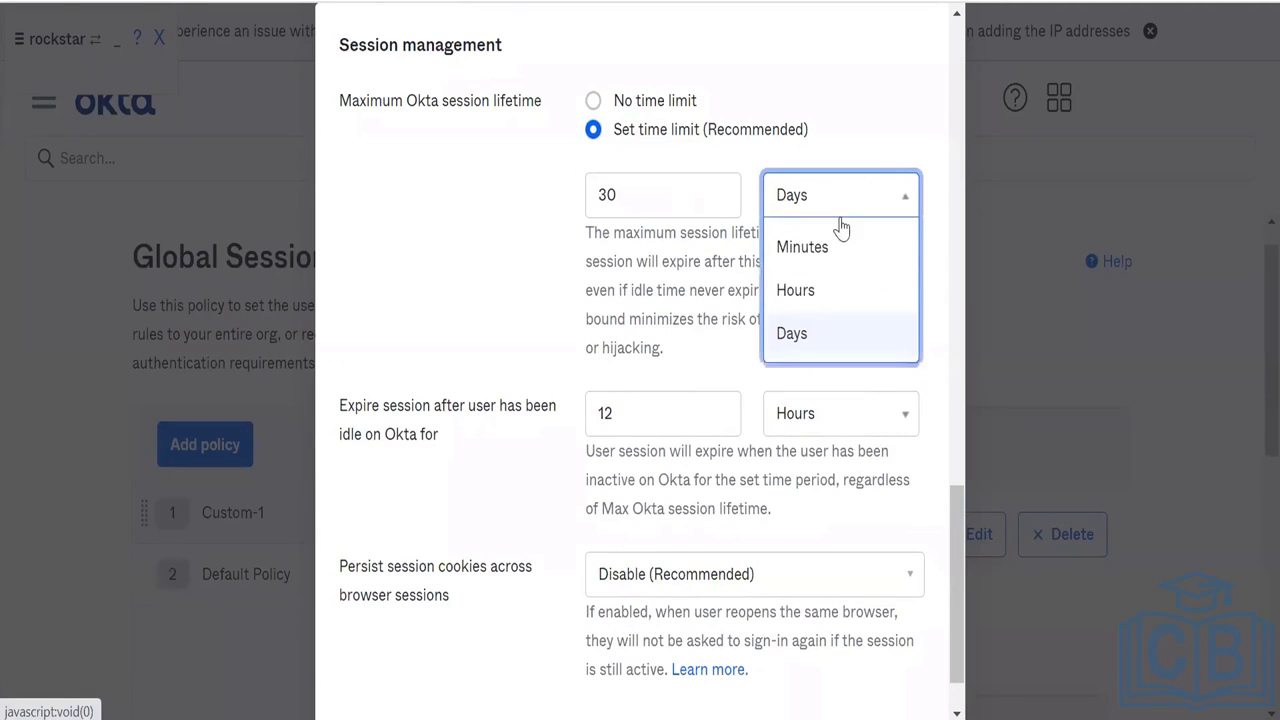
left_click(806, 289)
left_click(676, 211)
key("BackSpace")
key("BackSpace")
type("8")
left_click(509, 224)
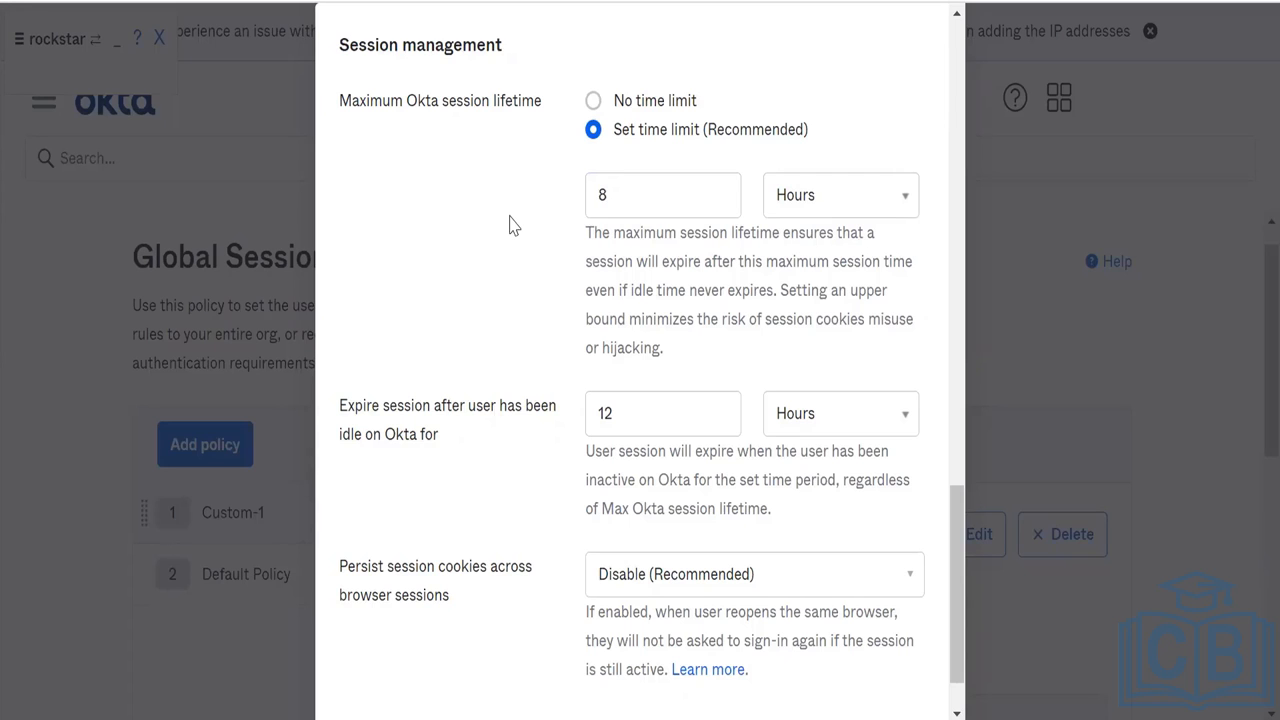
- Lower the idle time after which the rule expires a user's session to 1 hour
scroll(509, 225, "down", 1)
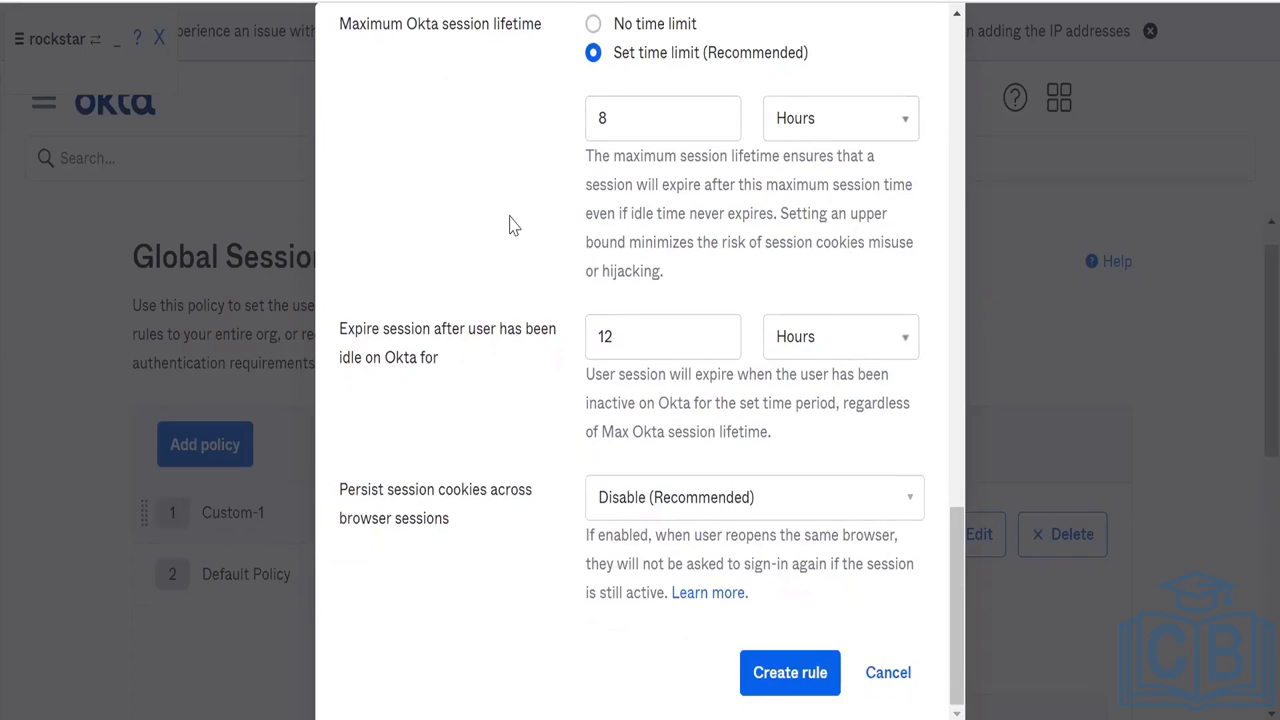
left_click(343, 338)
left_click(484, 378)
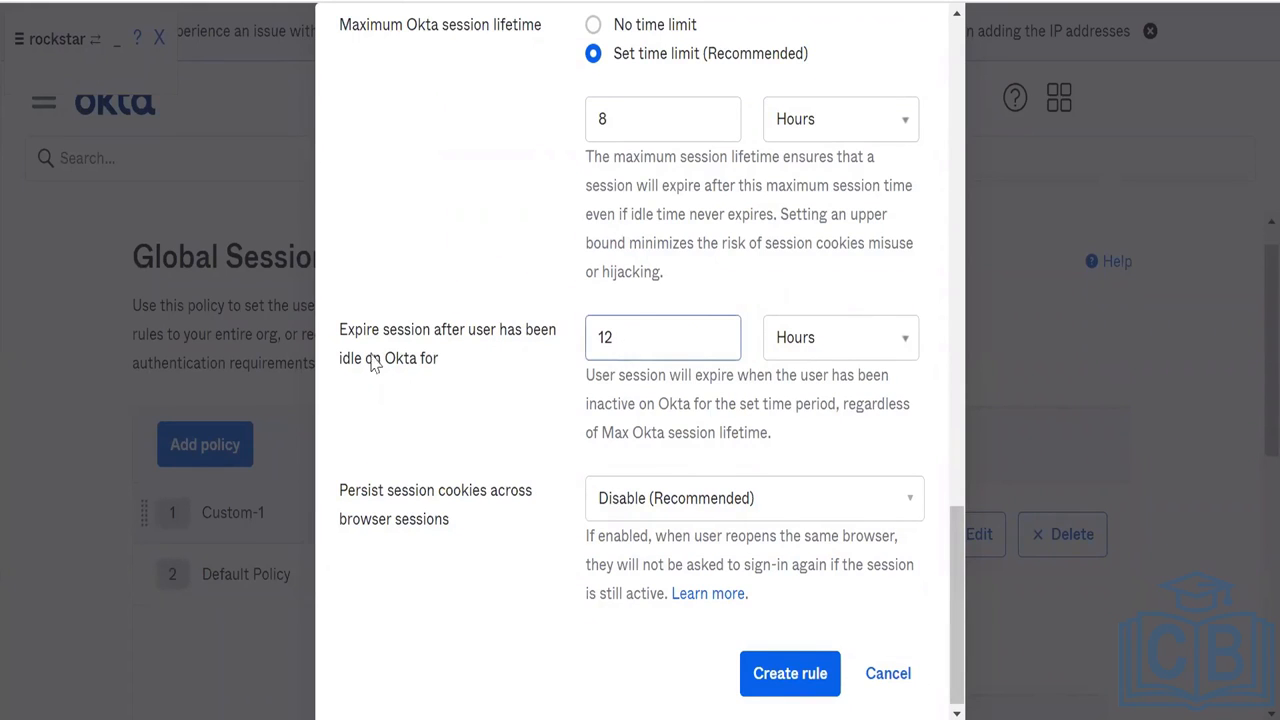
left_click(814, 342)
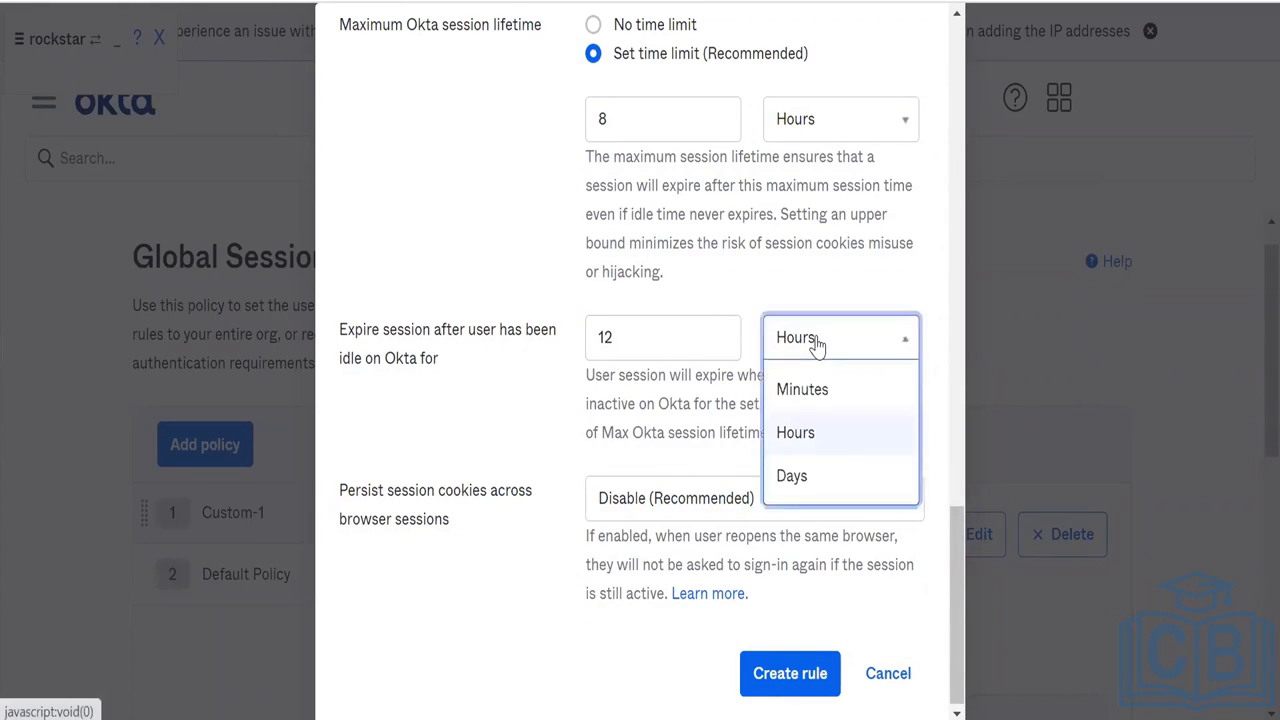
left_click(720, 343)
left_click(720, 343)
left_click(720, 343)
left_click(720, 343)
left_click(720, 343)
left_click(720, 343)
left_click(720, 343)
left_click(720, 343)
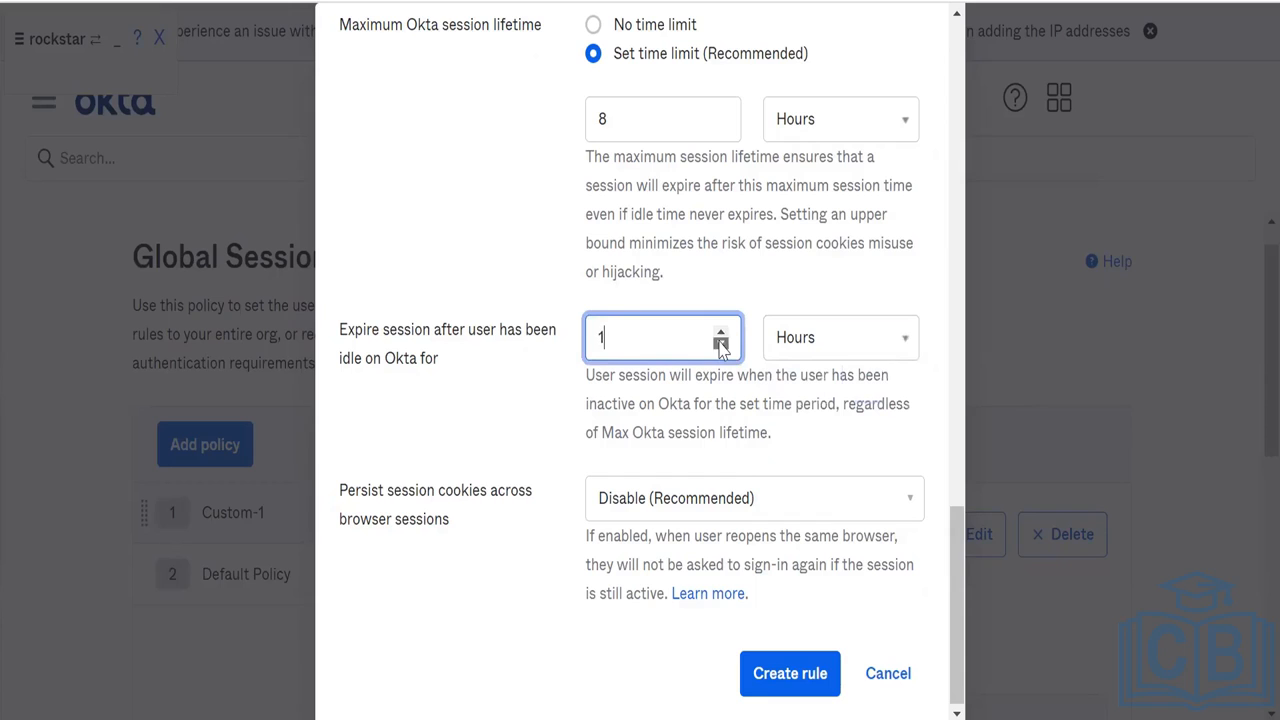
- Set the rule to expire the session after the user has been idle for 55 minutes
left_click(850, 340)
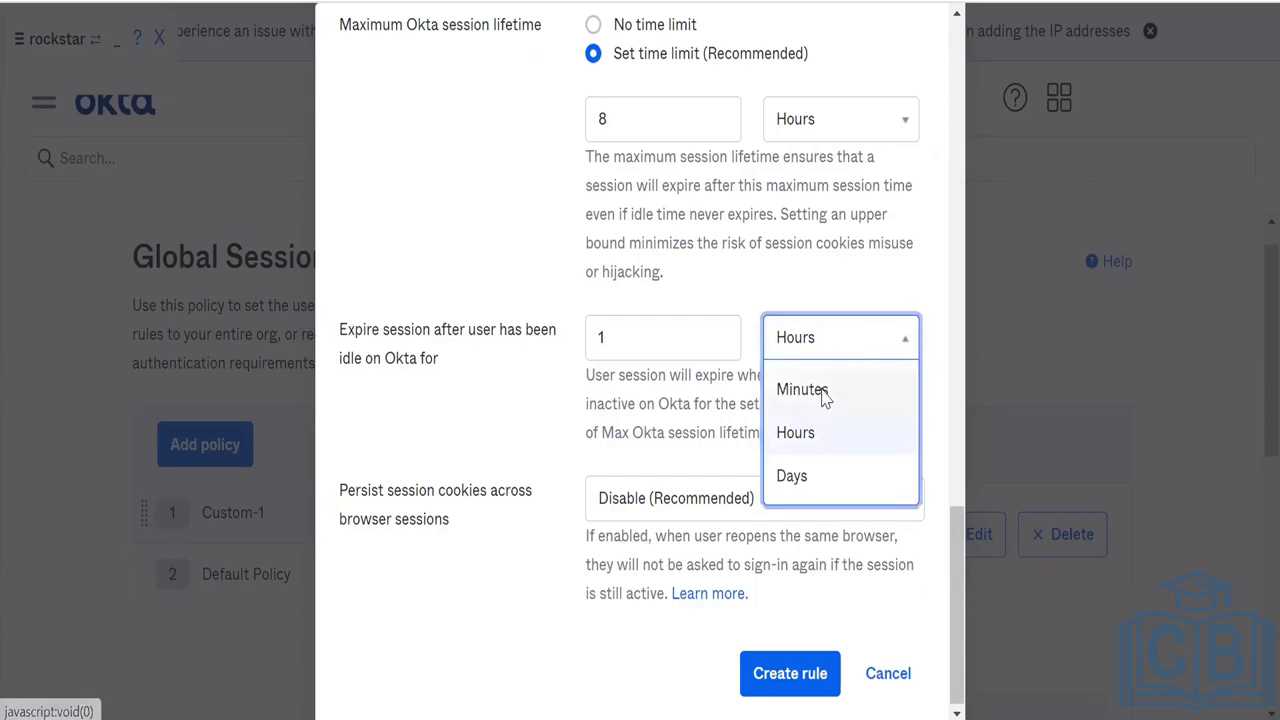
left_click(820, 388)
double_click(653, 347)
key("BackSpace")
type("45")
key("BackSpace")
key("BackSpace")
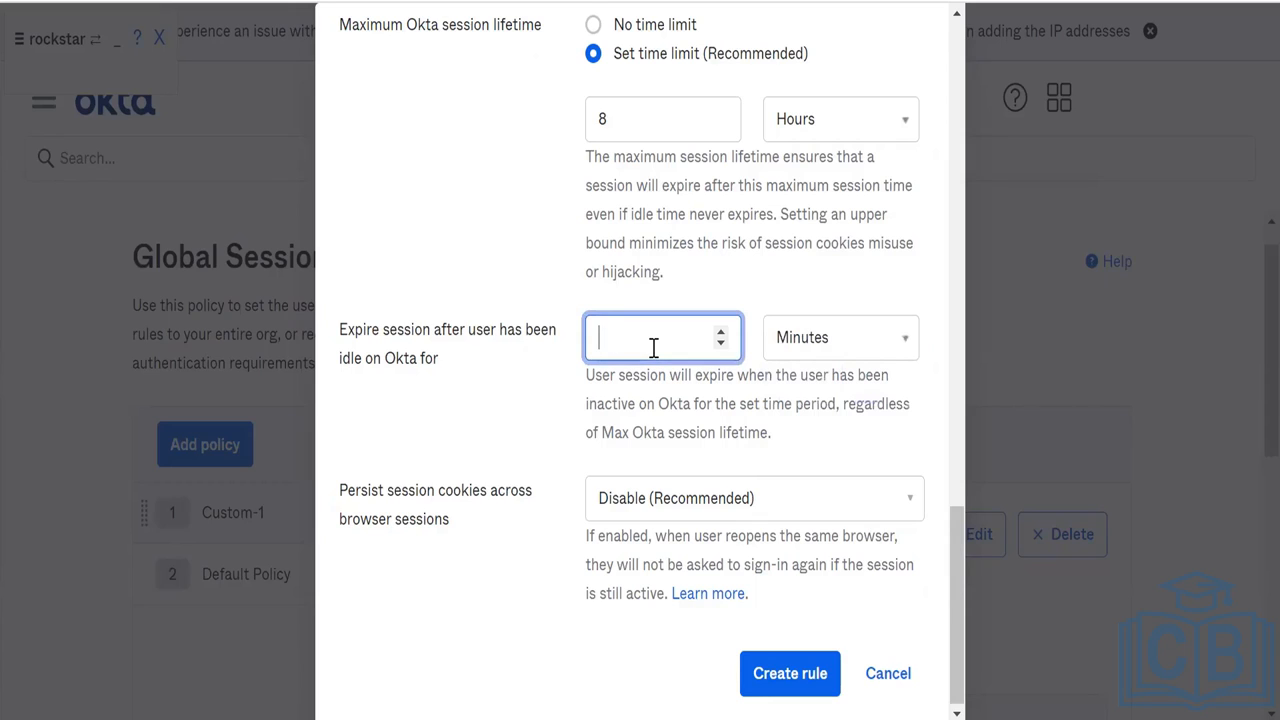
type("55")
left_click(655, 413)
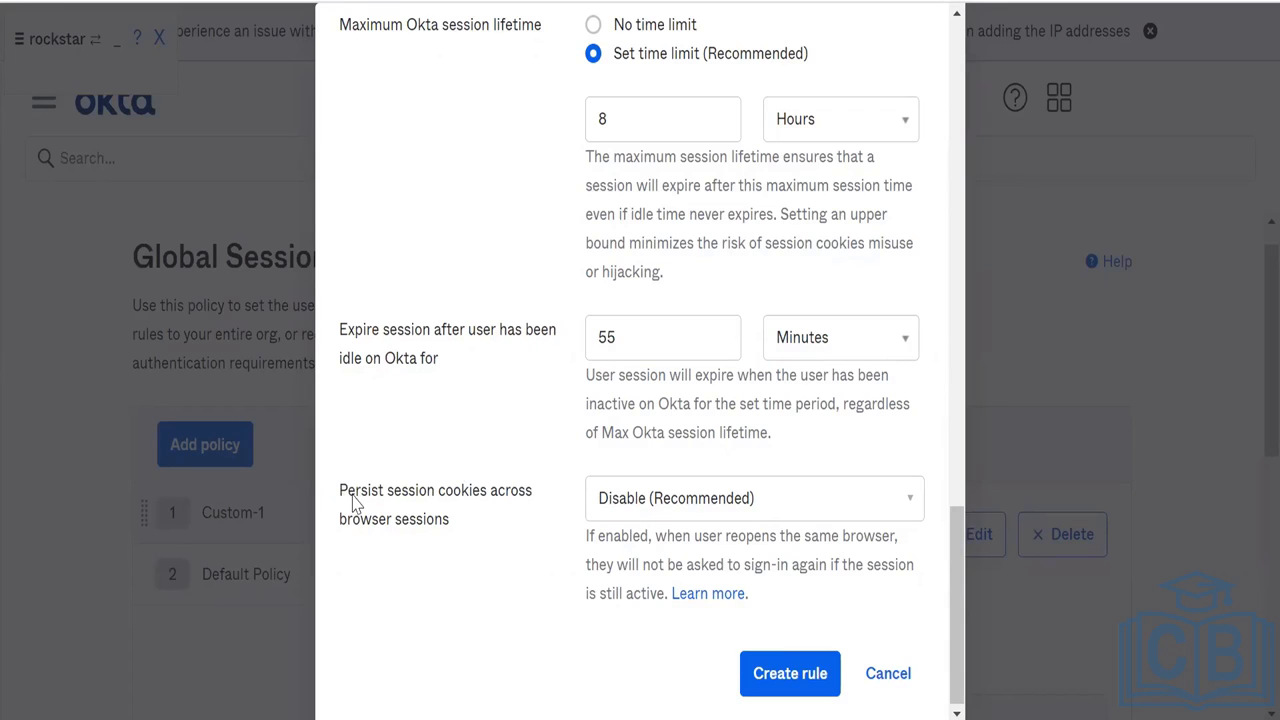
- Check the setting for persisting session cookies across browser sessions and create the rule
left_click_drag(337, 491, 506, 560)
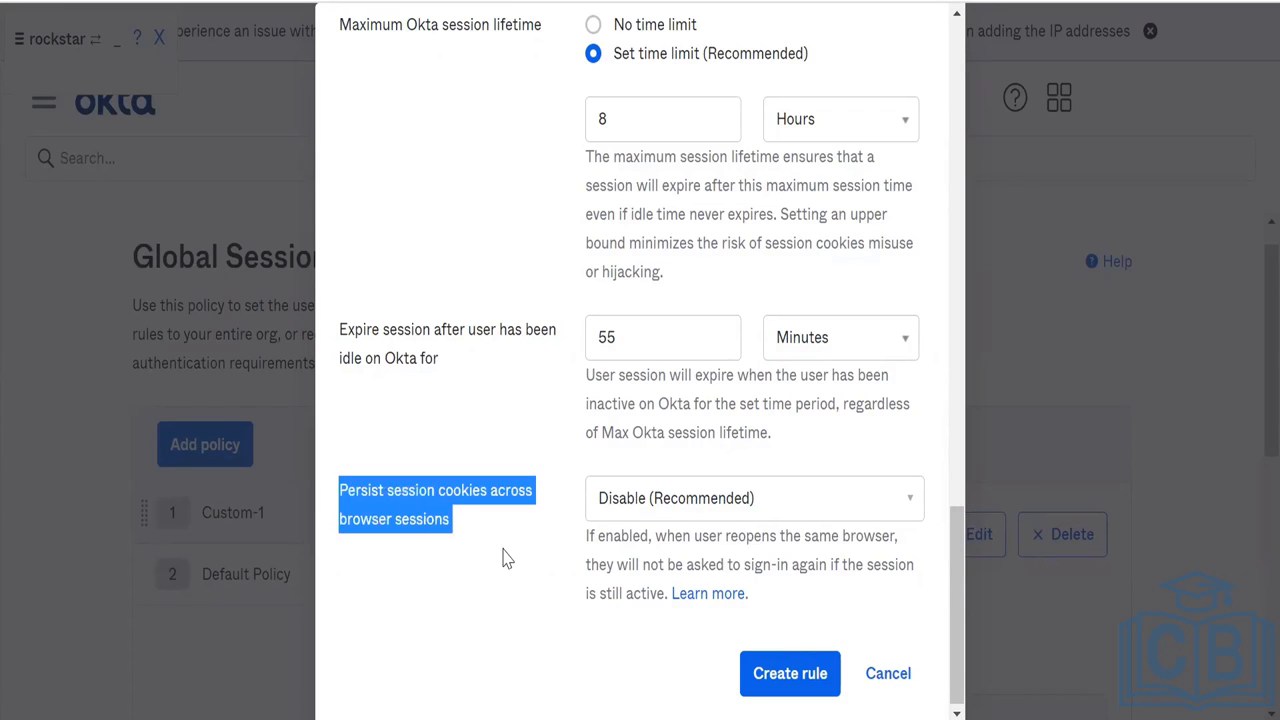
left_click(506, 560)
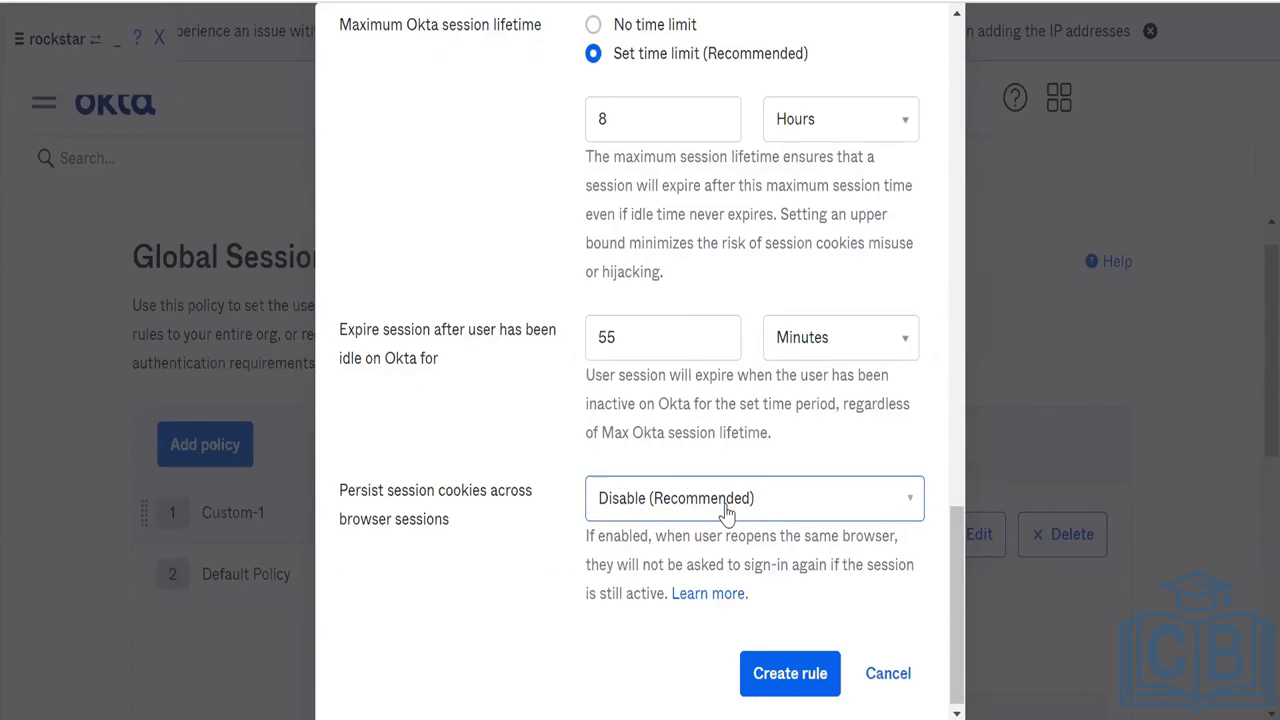
left_click(790, 680)
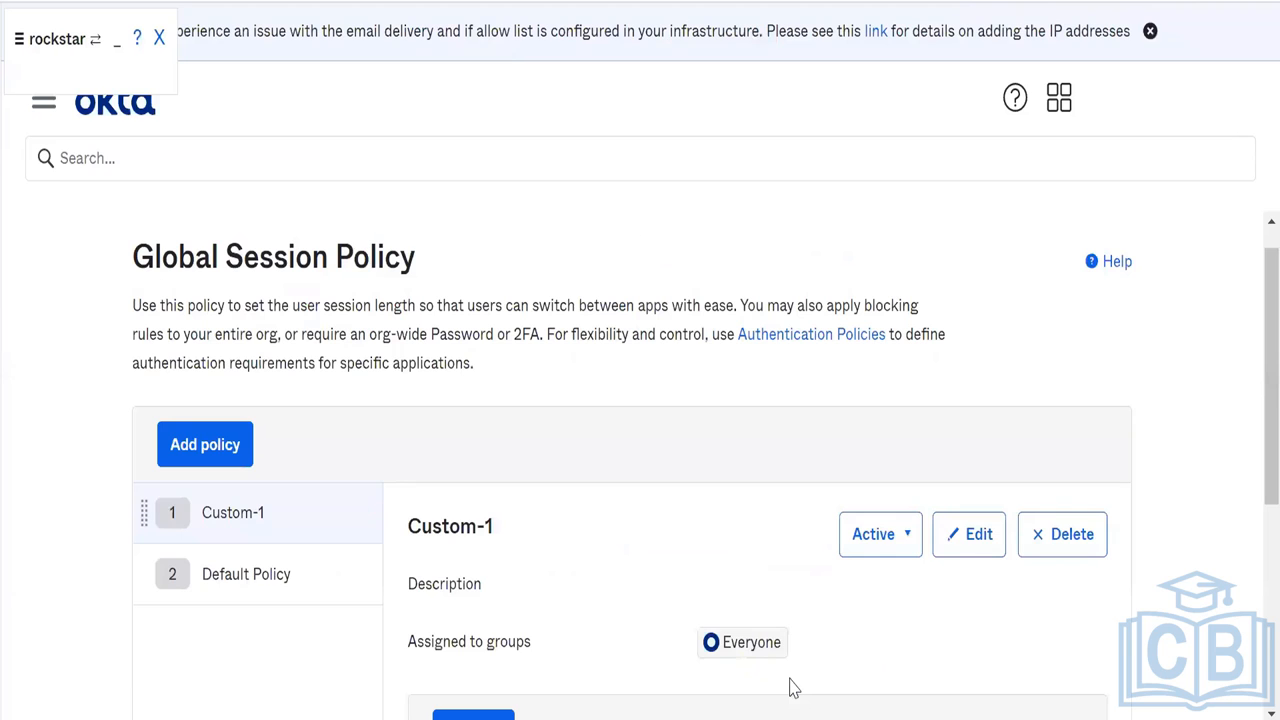
- Open the details of the Custom rule in the Custom-1 policy and review its MFA and session lifetime settings
scroll(790, 537, "down", 5)
scroll(790, 537, "up", 5)
scroll(790, 537, "down", 5)
scroll(790, 537, "up", 5)
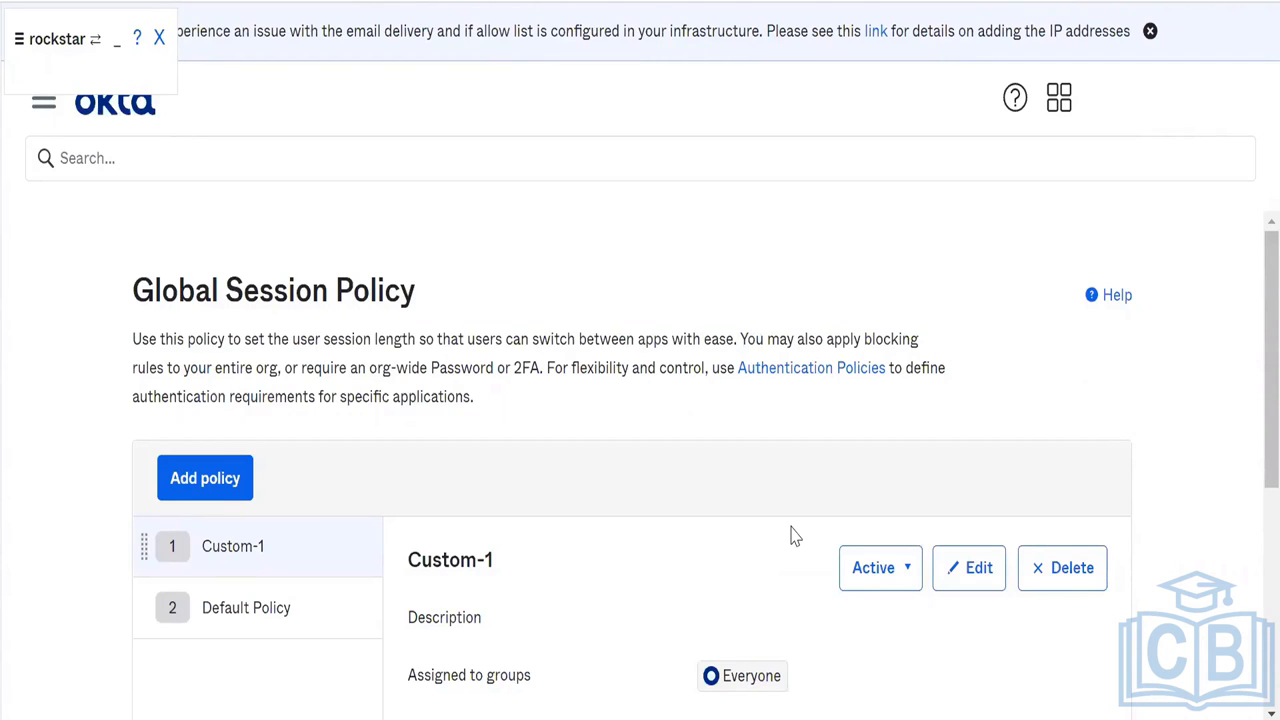
scroll(790, 537, "down", 3)
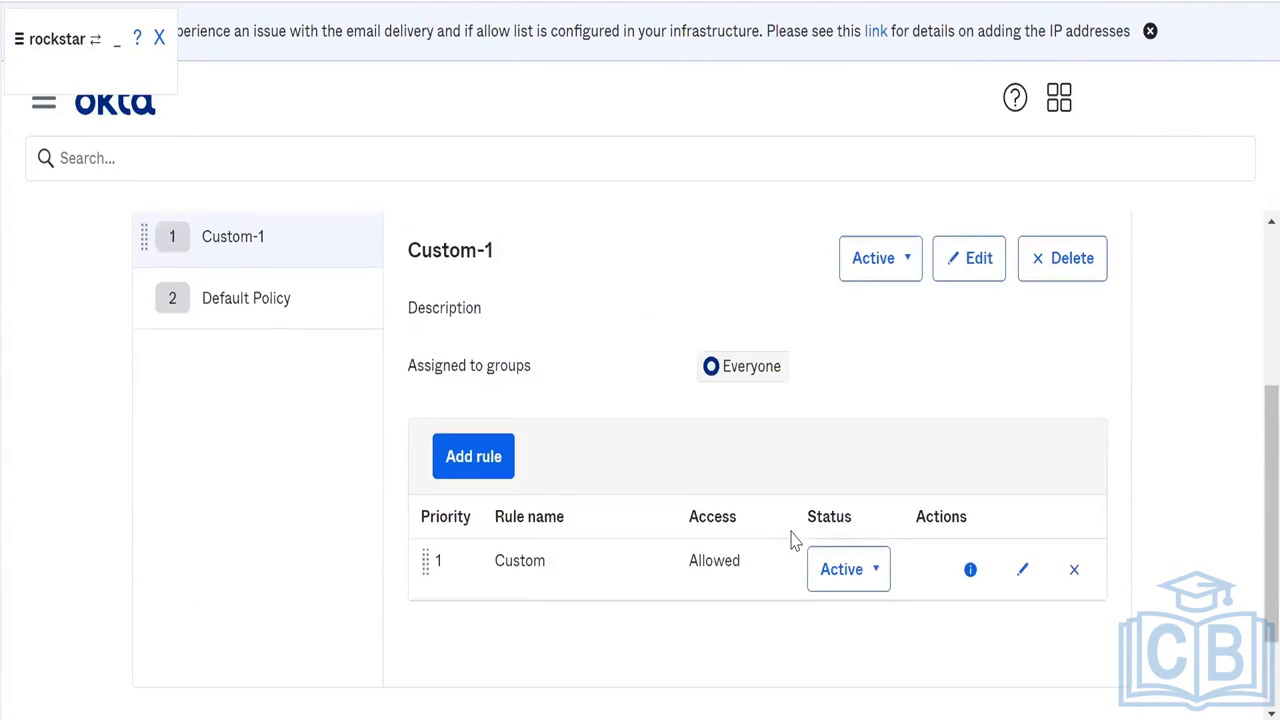
left_click(970, 563)
scroll(966, 560, "down", 6)
scroll(975, 575, "up", 1)
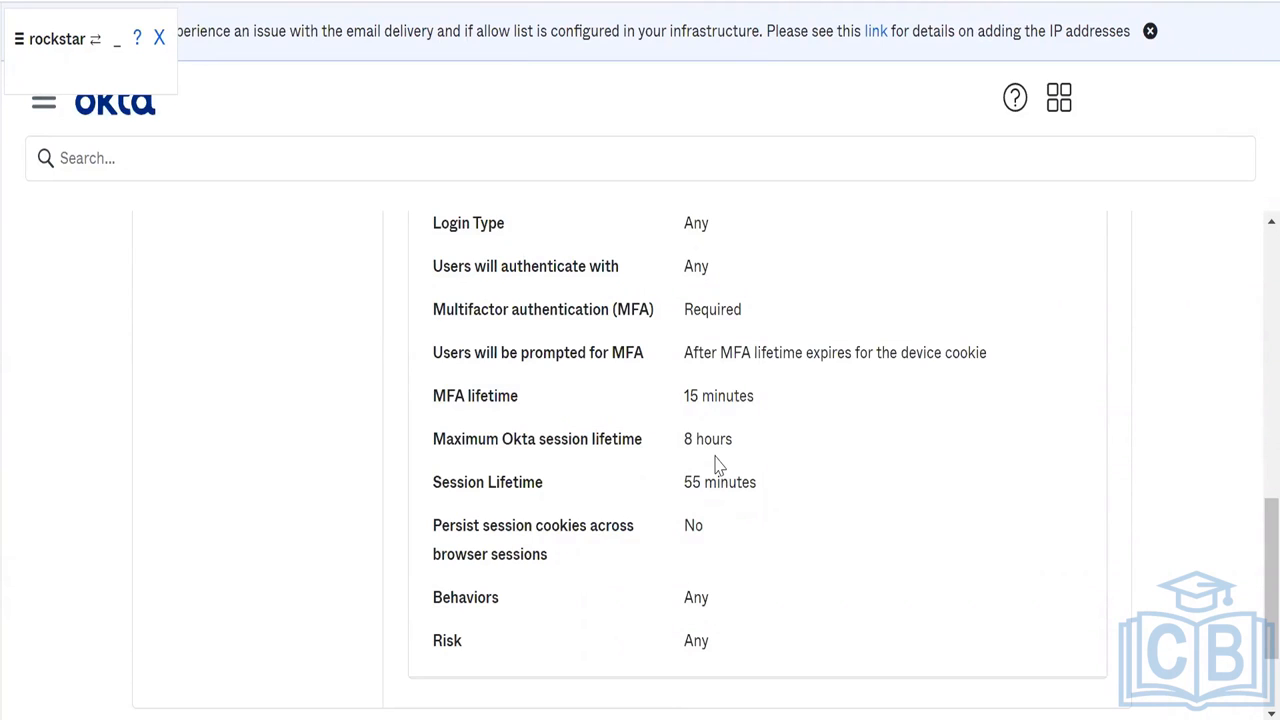
triple_click(716, 465)
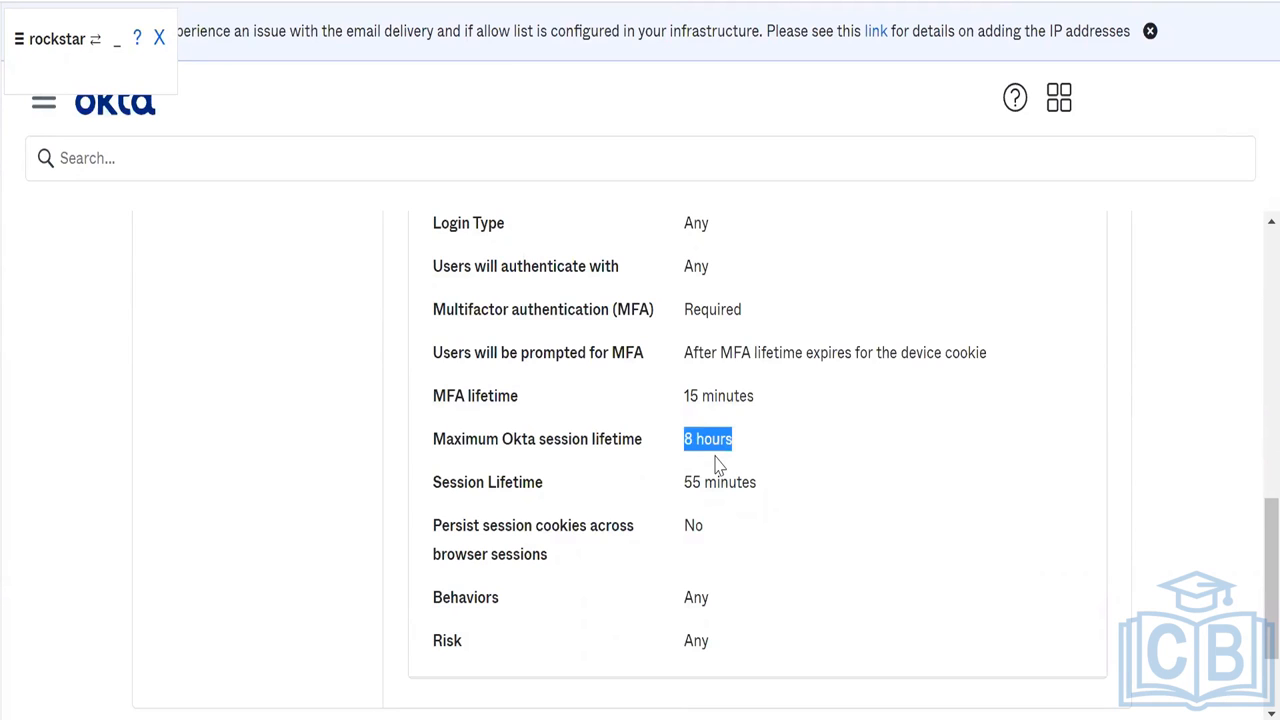
right_click(716, 465)
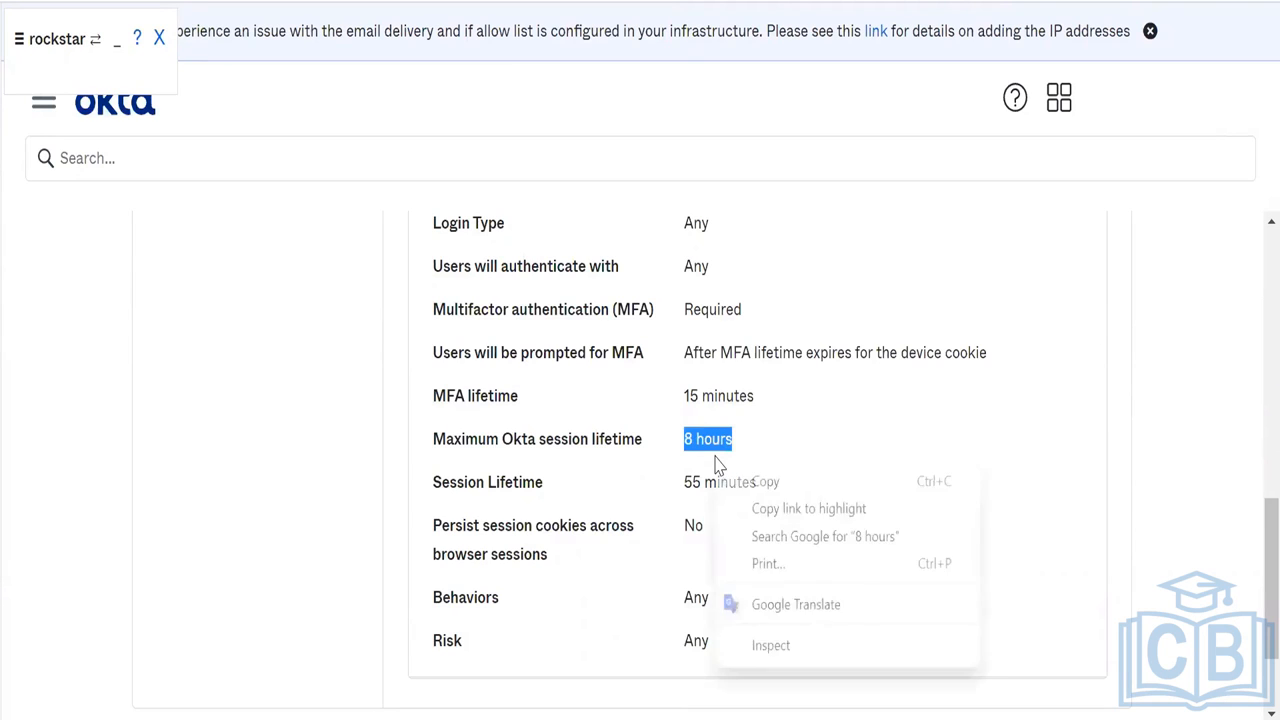
left_click(611, 365)
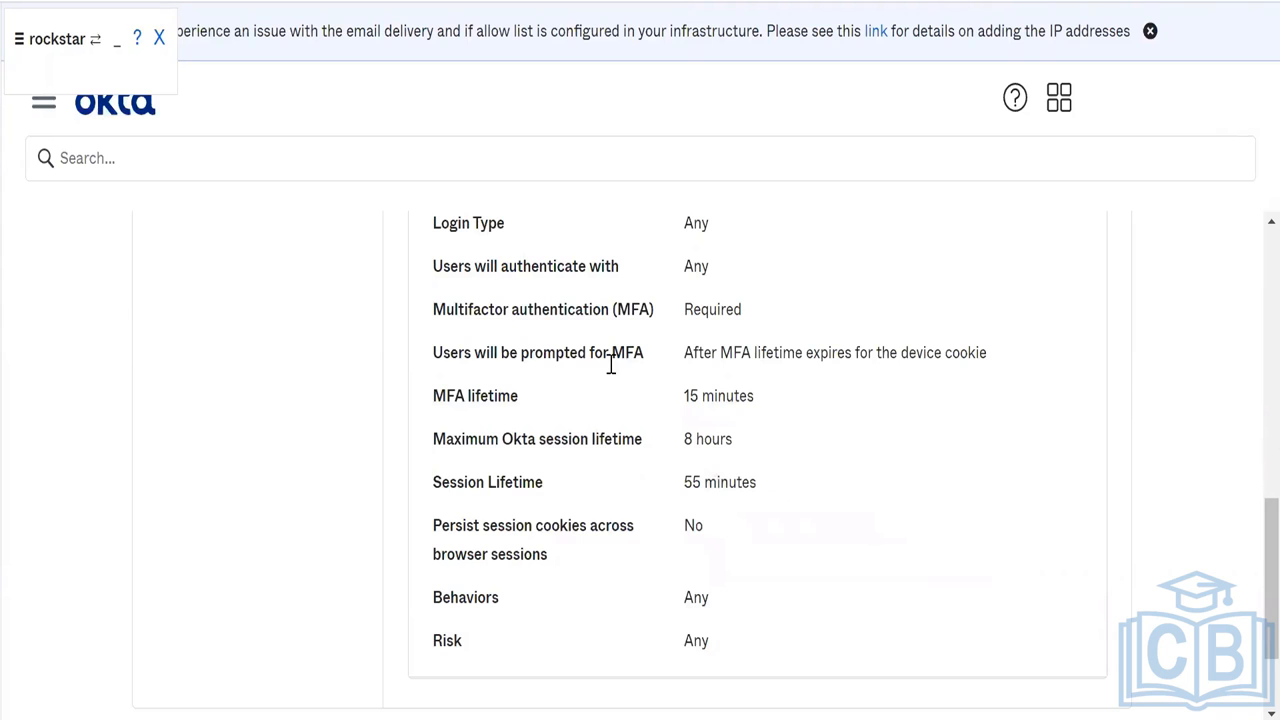
scroll(611, 365, "down", 2)
scroll(611, 365, "up", 8)
scroll(611, 366, "down", 6)
scroll(610, 366, "up", 7)
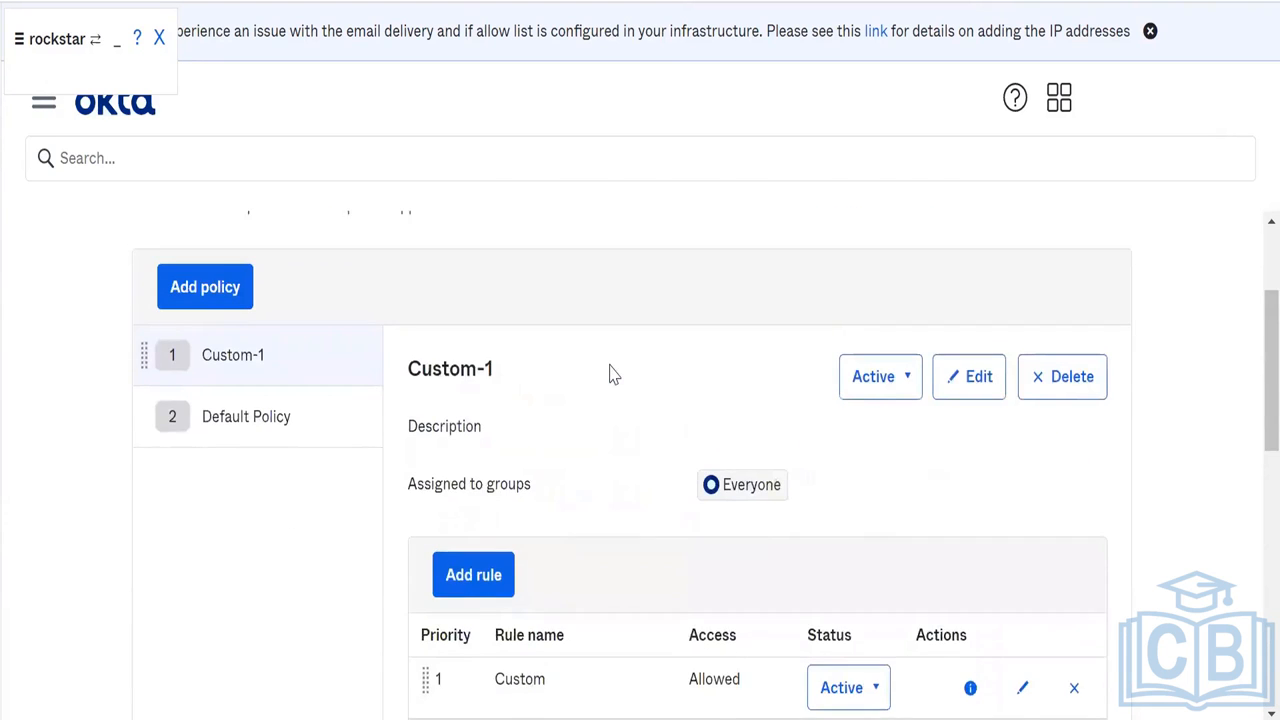
- Go to the Profile Enrollment page in the Security section
left_click(45, 104)
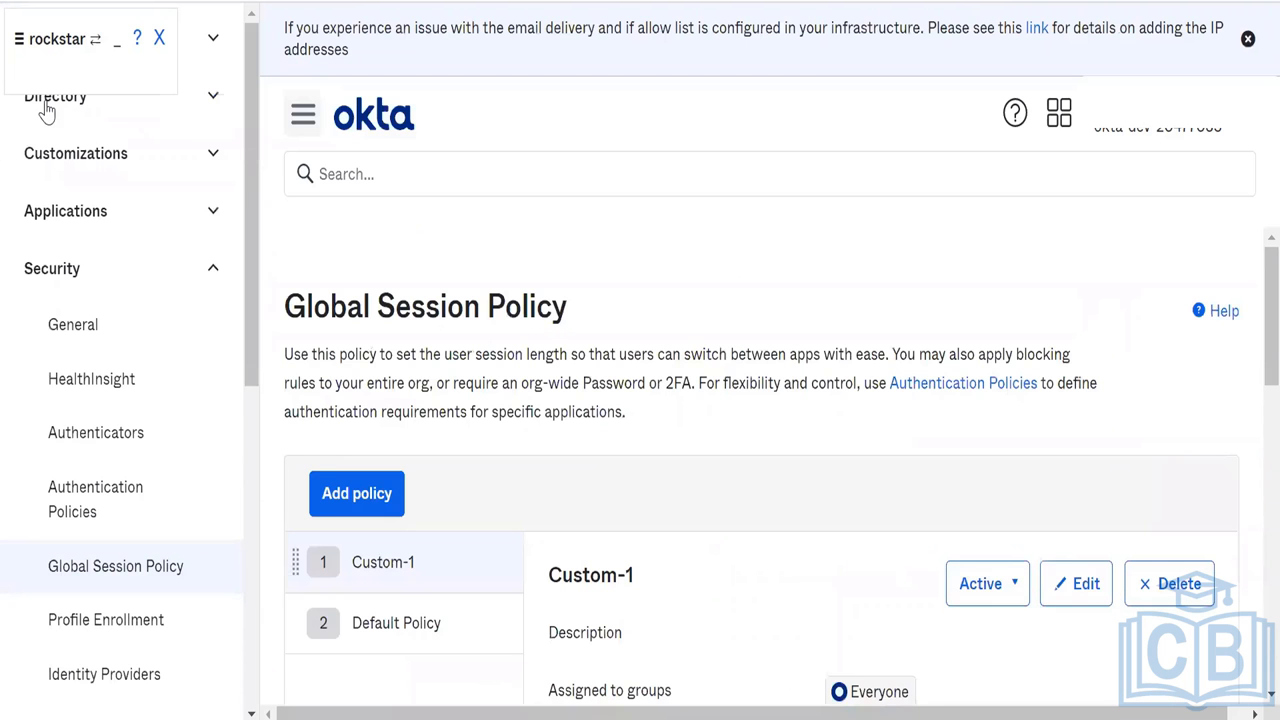
scroll(20, 594, "down", 2)
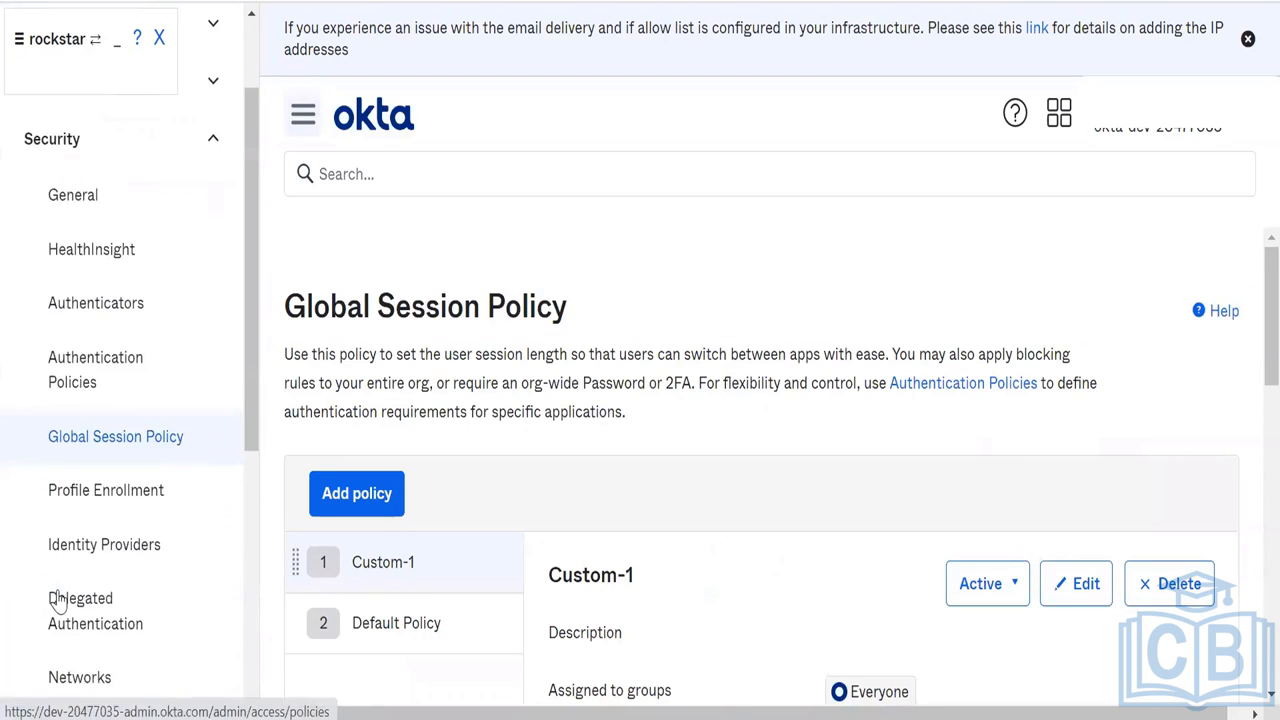
left_click(120, 512)
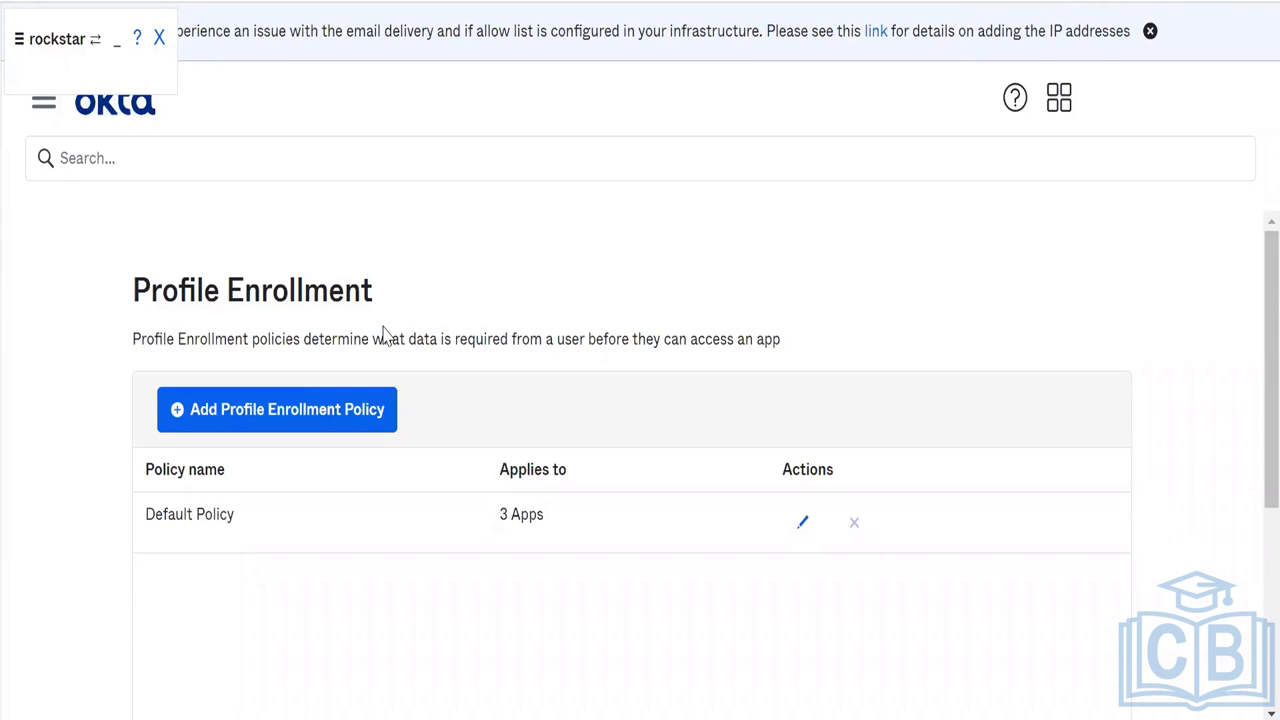
- Return to the Global Session Policy page and examine which group the Custom-1 policy is assigned to
key("F5")
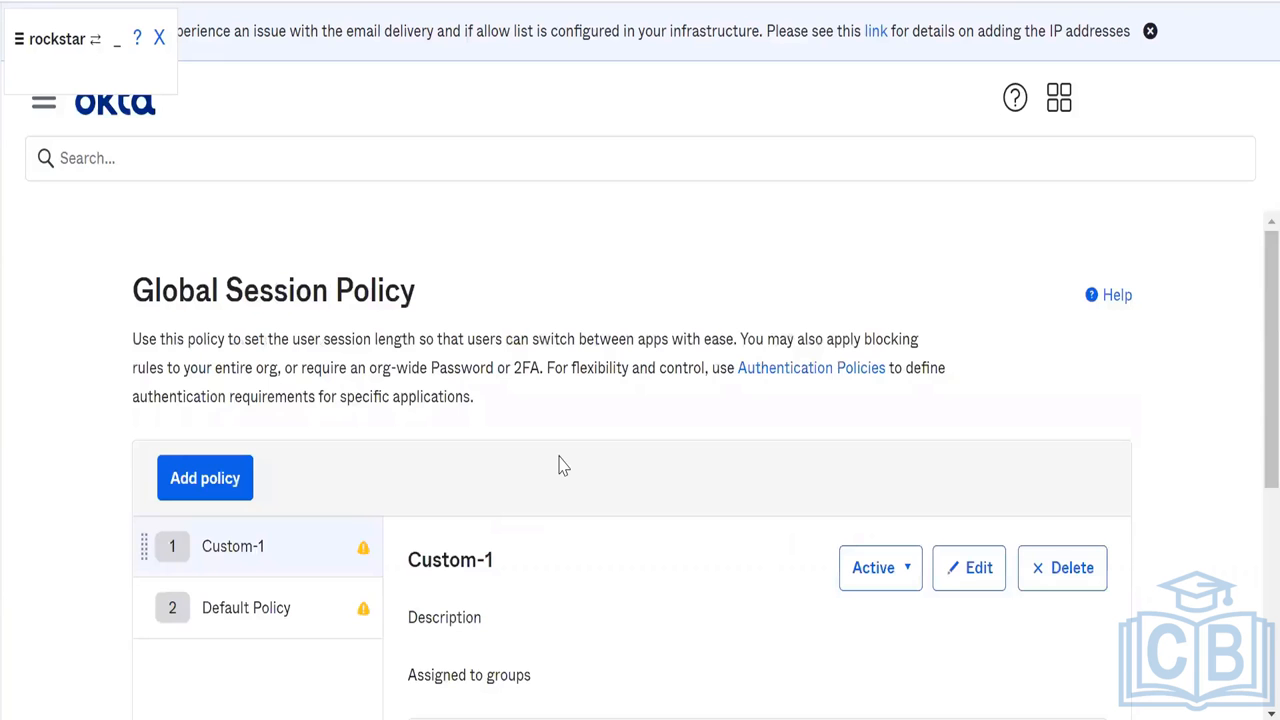
scroll(563, 463, "down", 3)
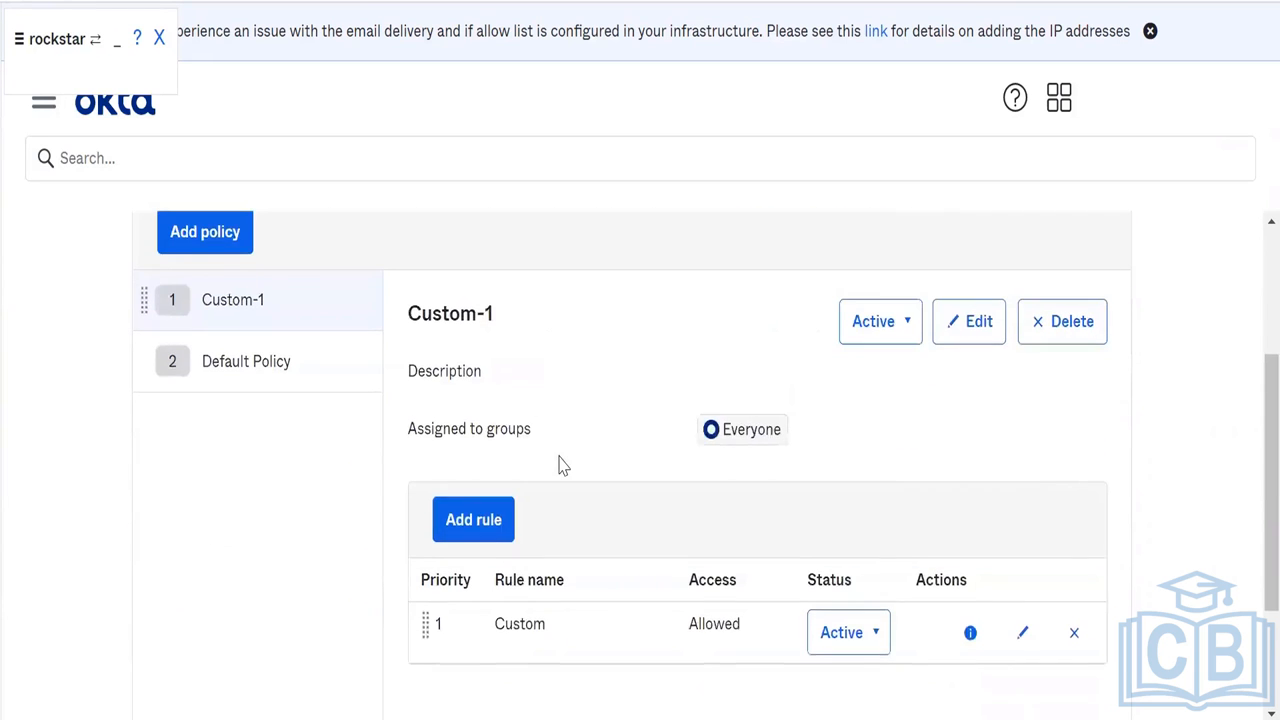
double_click(755, 429)
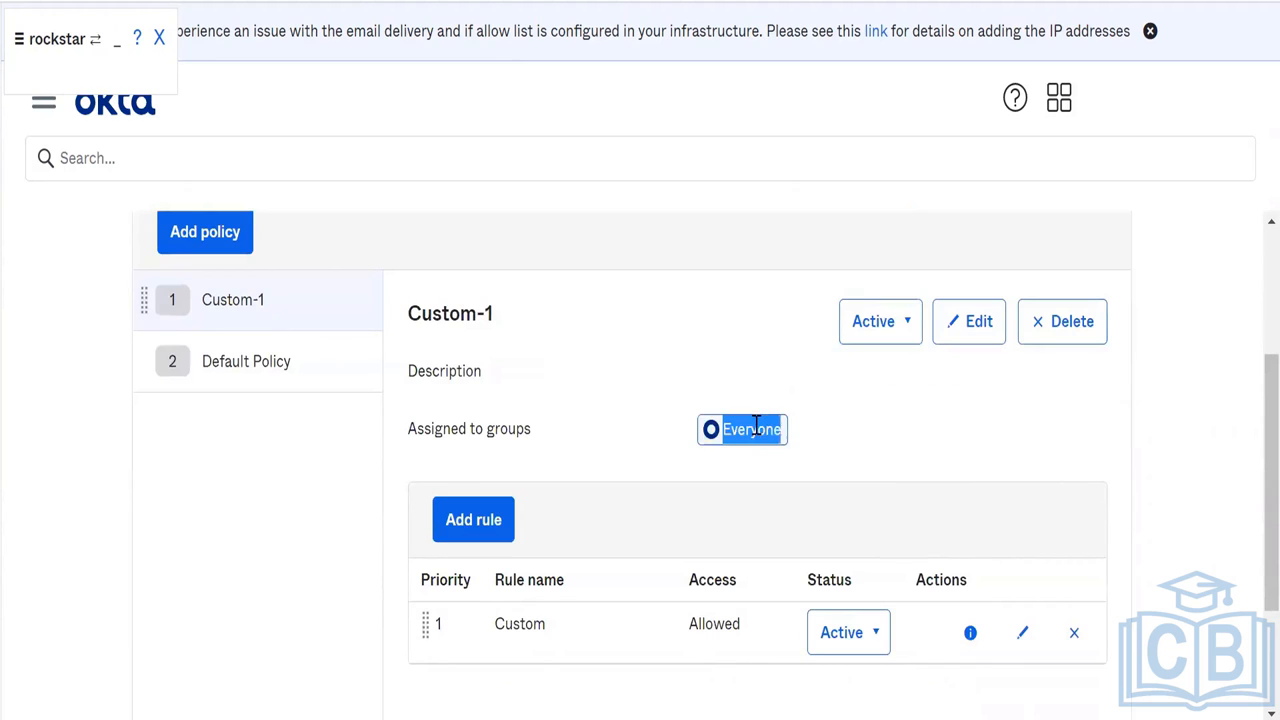
left_click(890, 435)
double_click(753, 423)
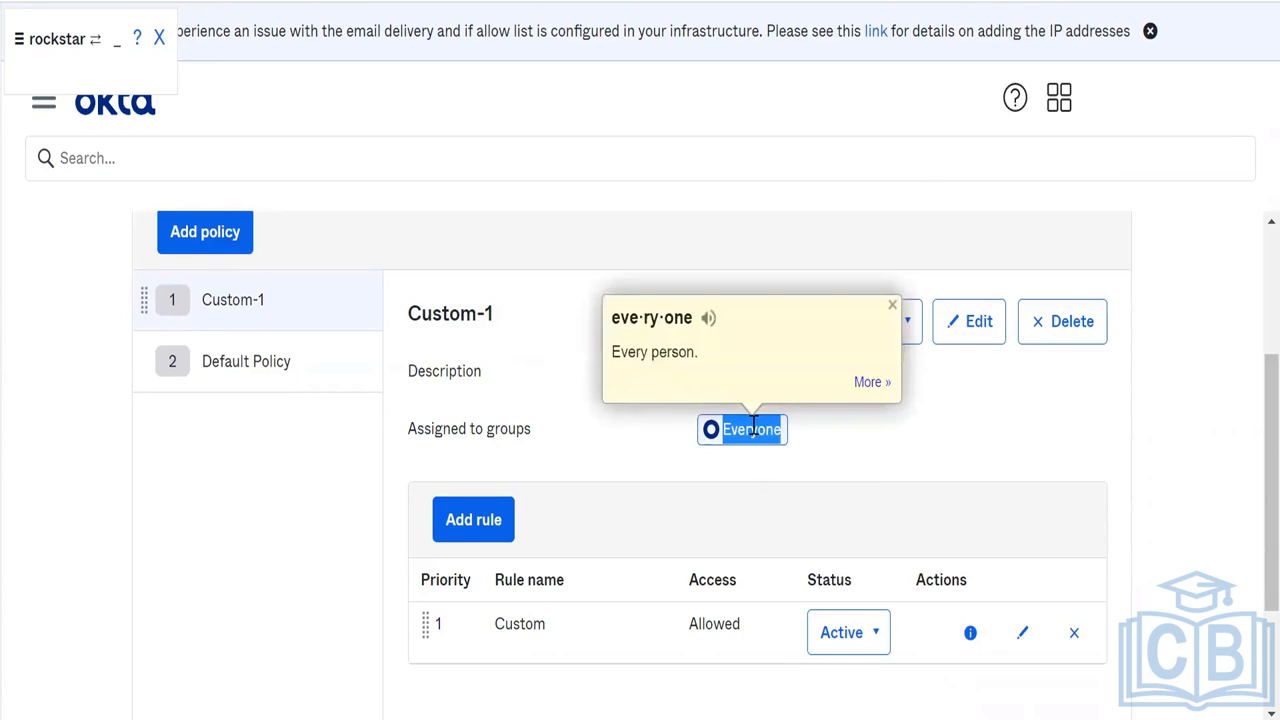
left_click(906, 454)
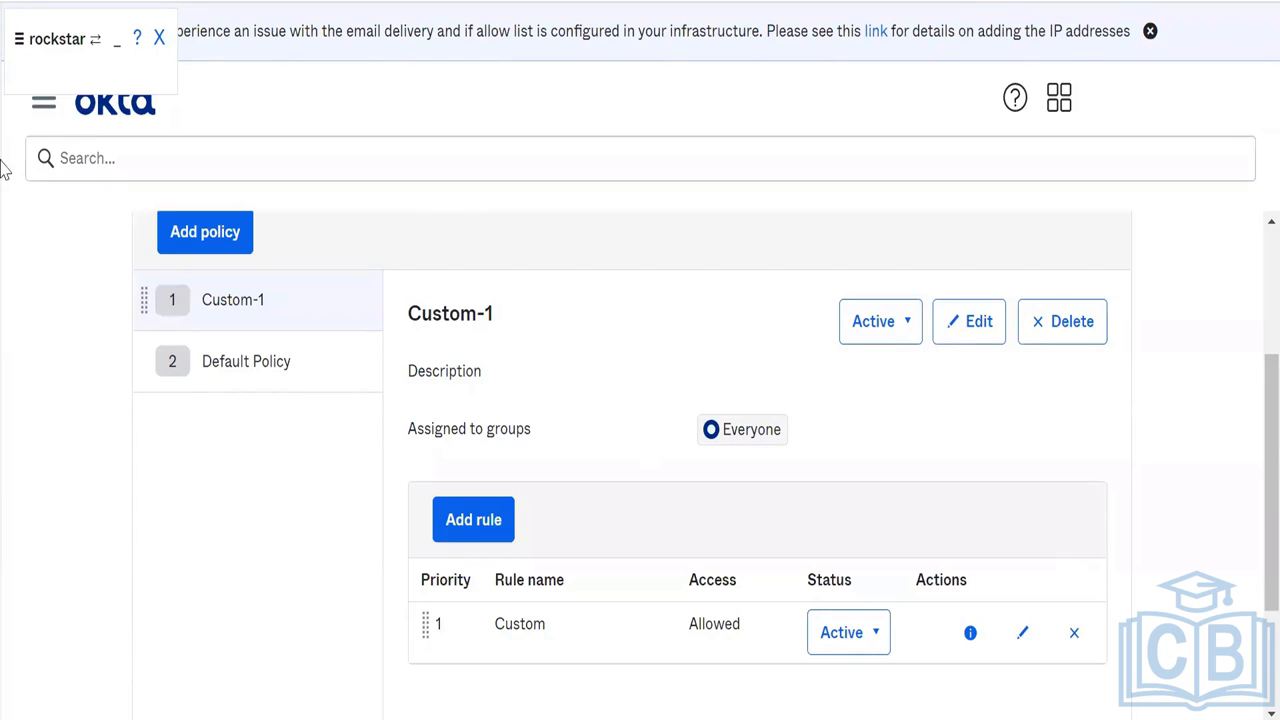
- Open the Default Policy in Profile Enrollment and review its apps, self-service registration settings and form inputs
left_click(44, 110)
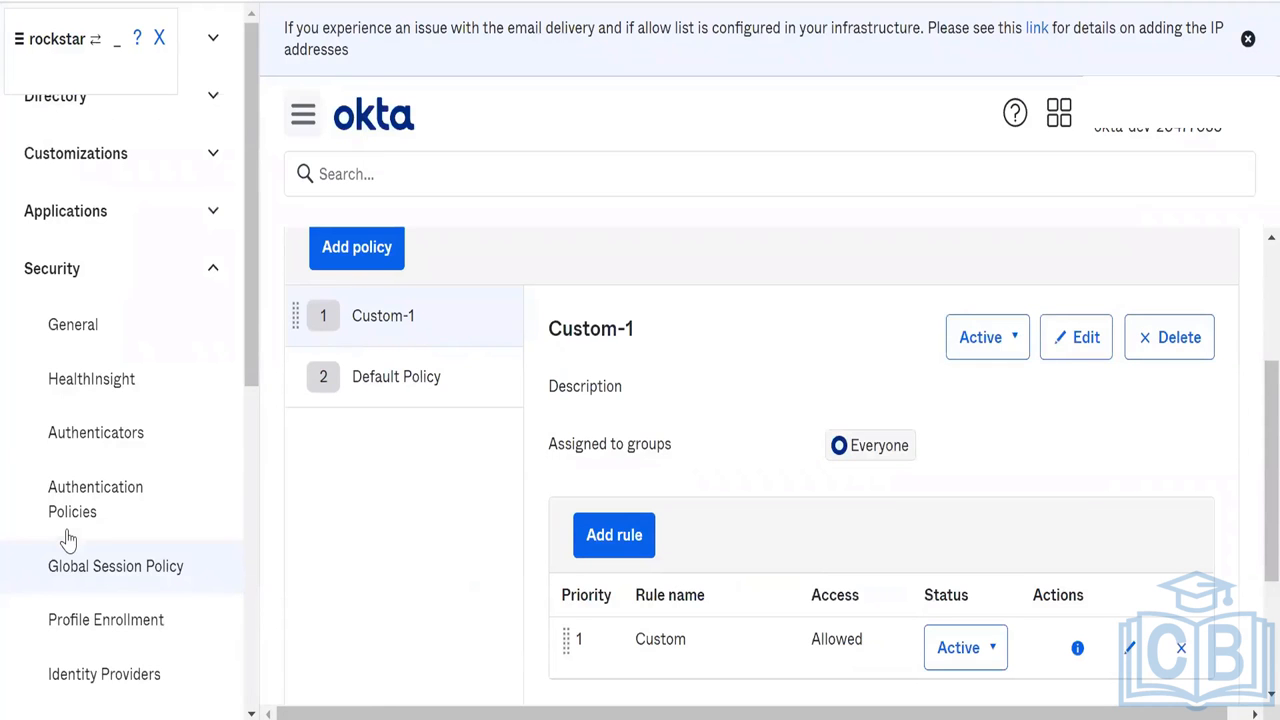
scroll(67, 540, "down", 2)
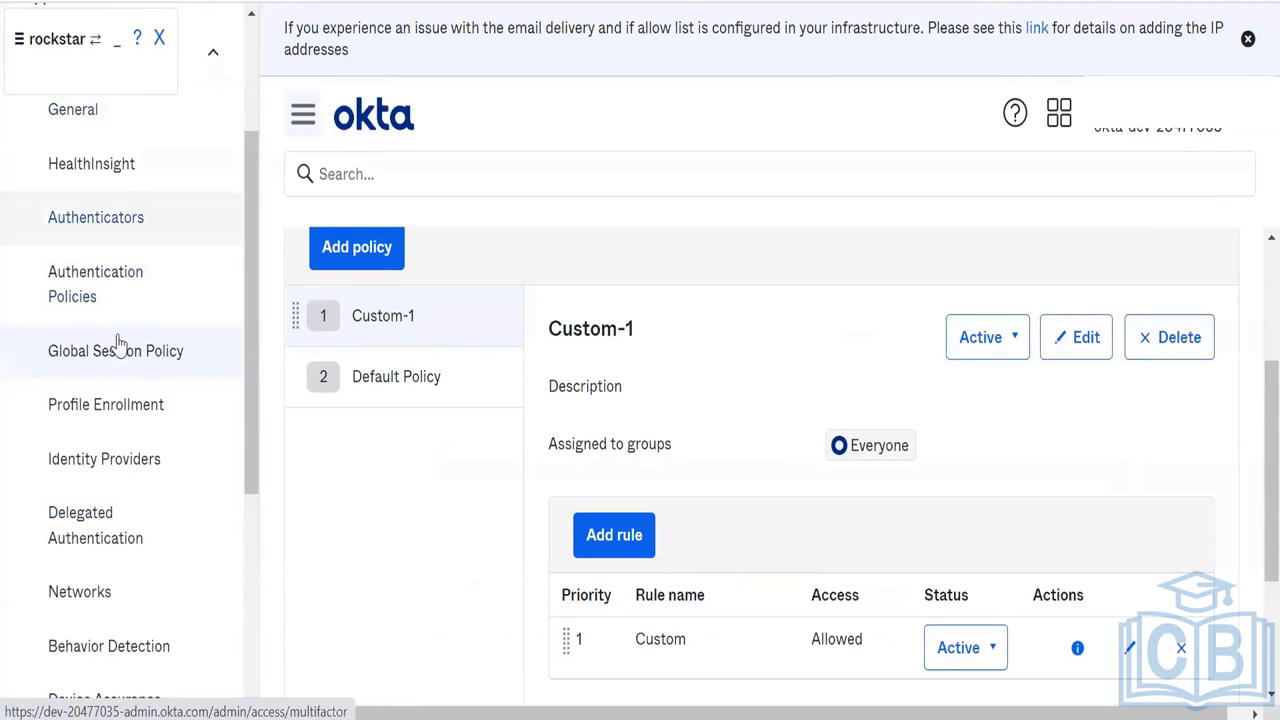
left_click(138, 418)
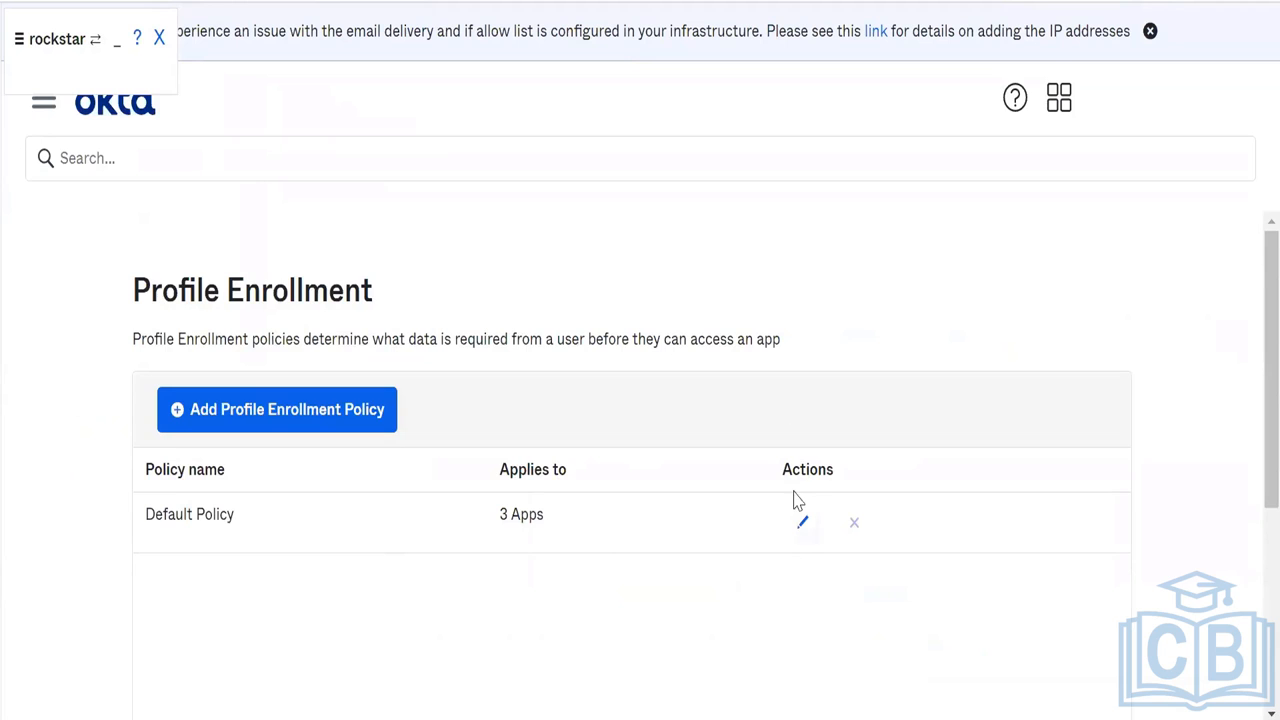
left_click(803, 522)
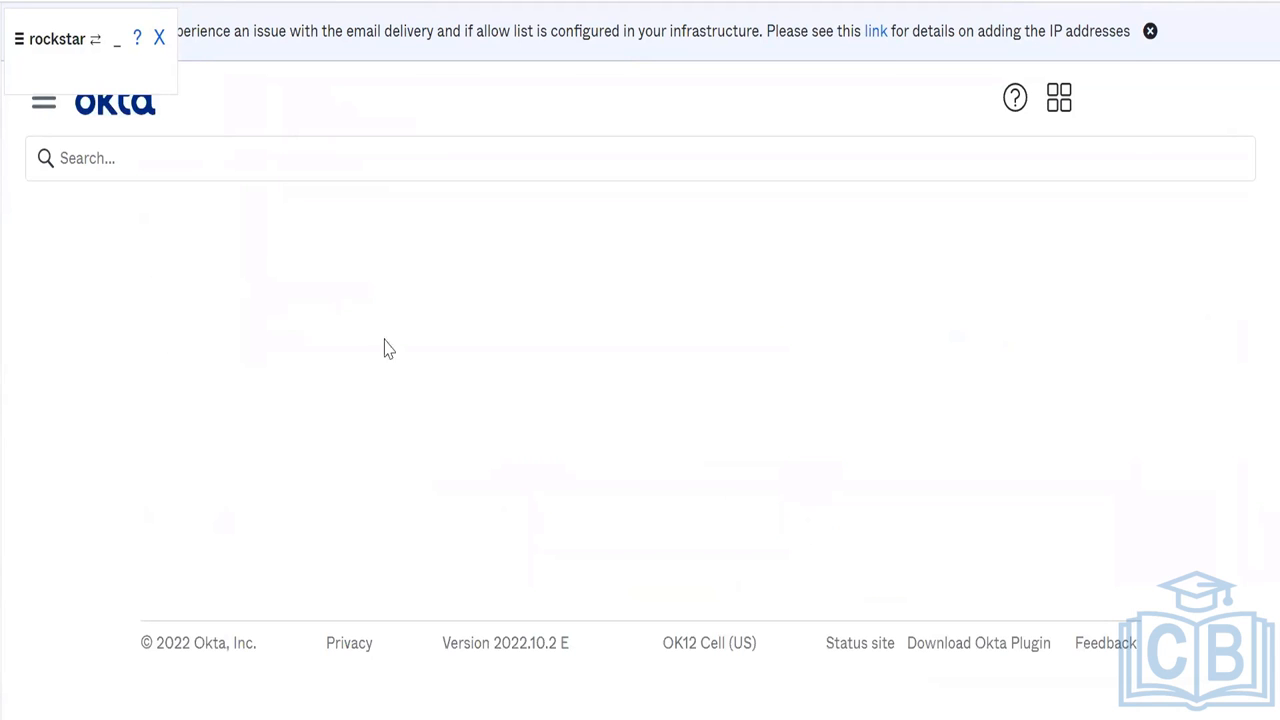
scroll(428, 385, "down", 4)
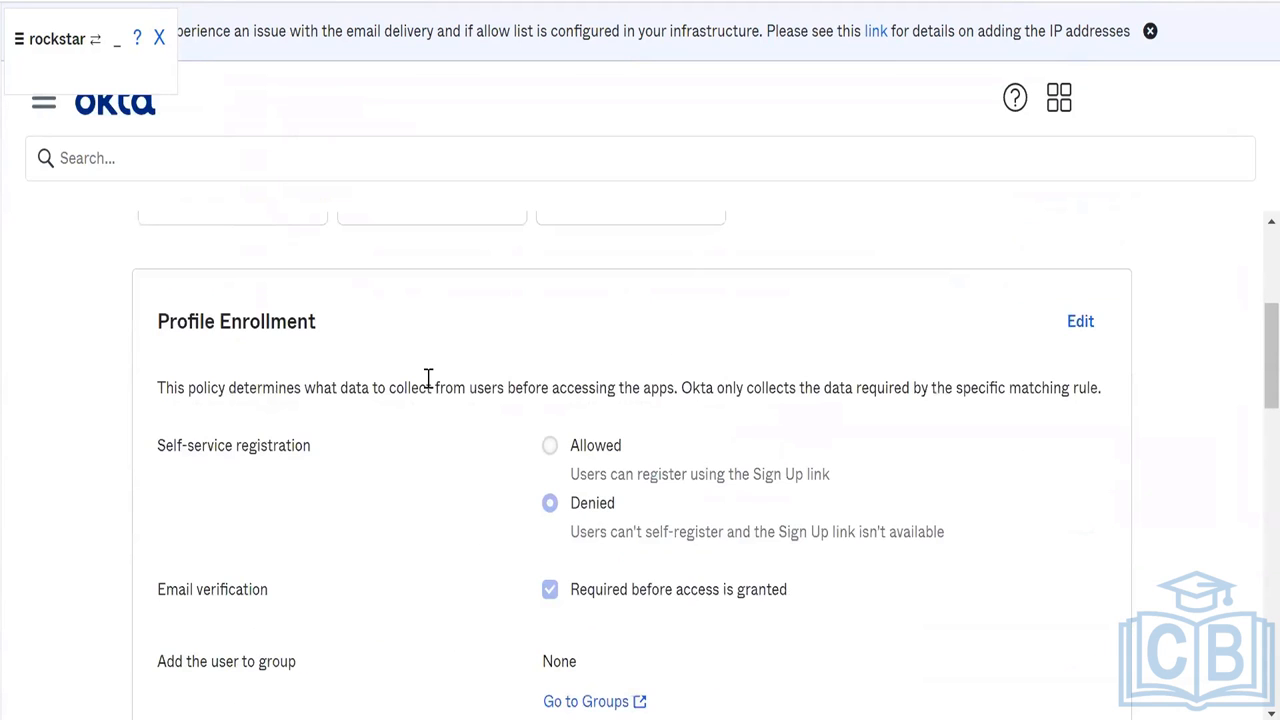
scroll(428, 380, "down", 7)
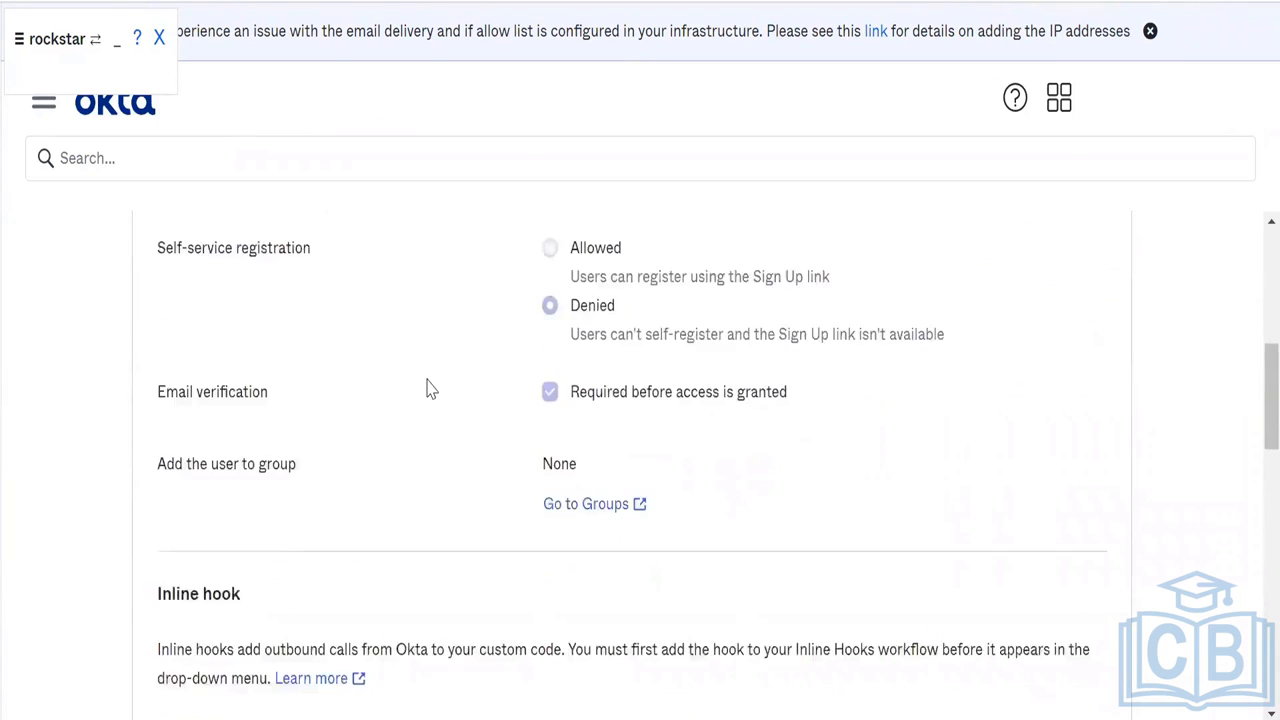
scroll(428, 388, "down", 7)
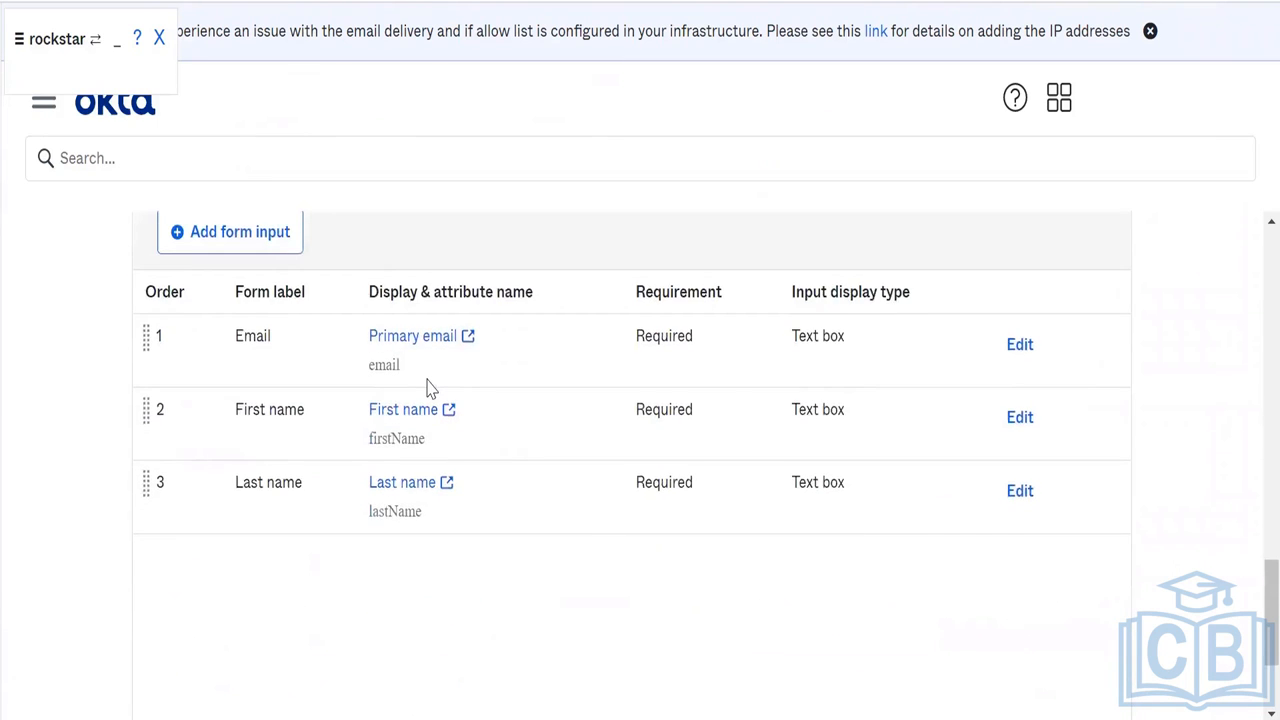
scroll(428, 388, "up", 18)
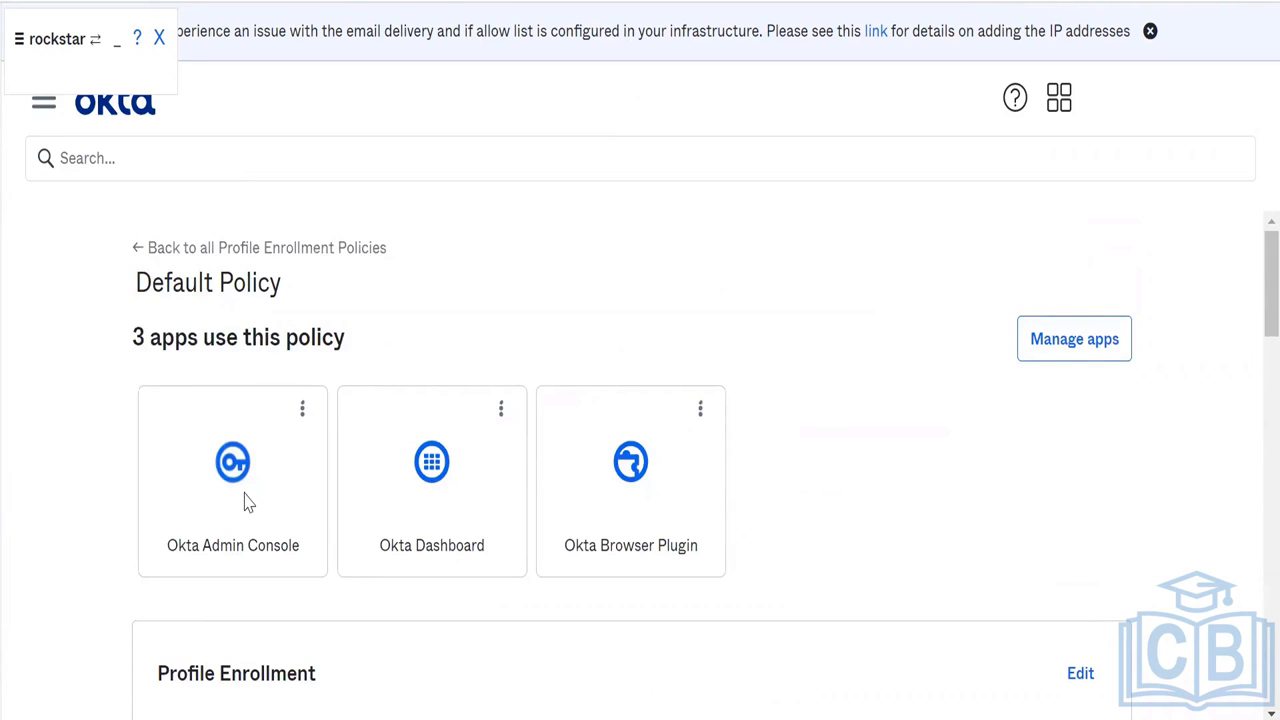
- Examine the Default Policy's assigned apps, self-service registration, email verification, inline hook, label and enrollment form settings
scroll(246, 500, "down", 4)
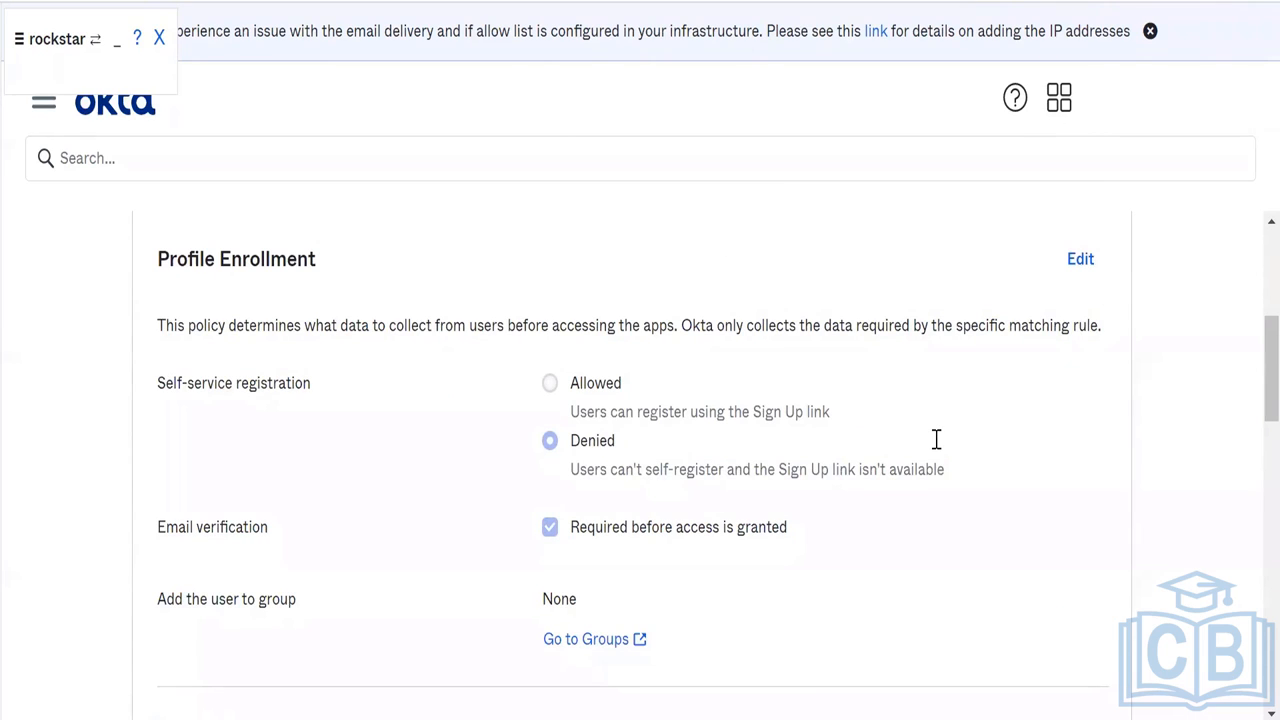
scroll(934, 437, "up", 1)
scroll(934, 437, "down", 3)
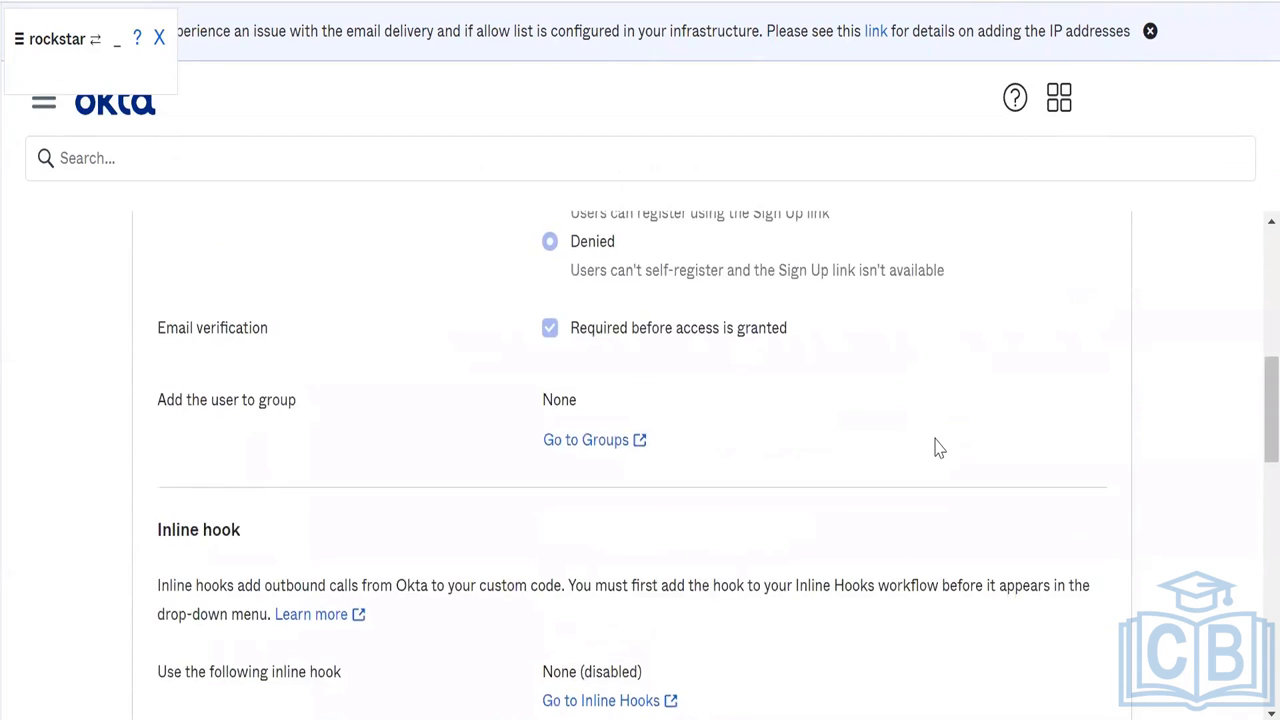
scroll(938, 447, "down", 5)
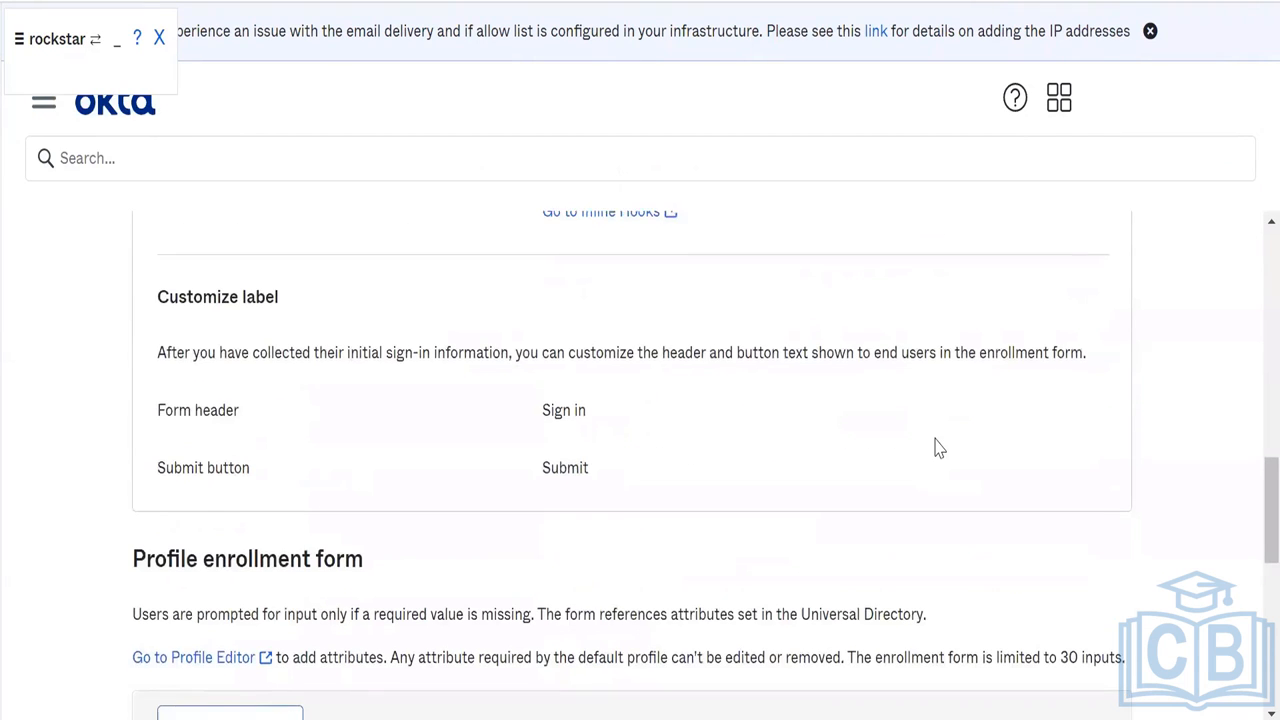
scroll(938, 447, "down", 4)
scroll(937, 448, "up", 2)
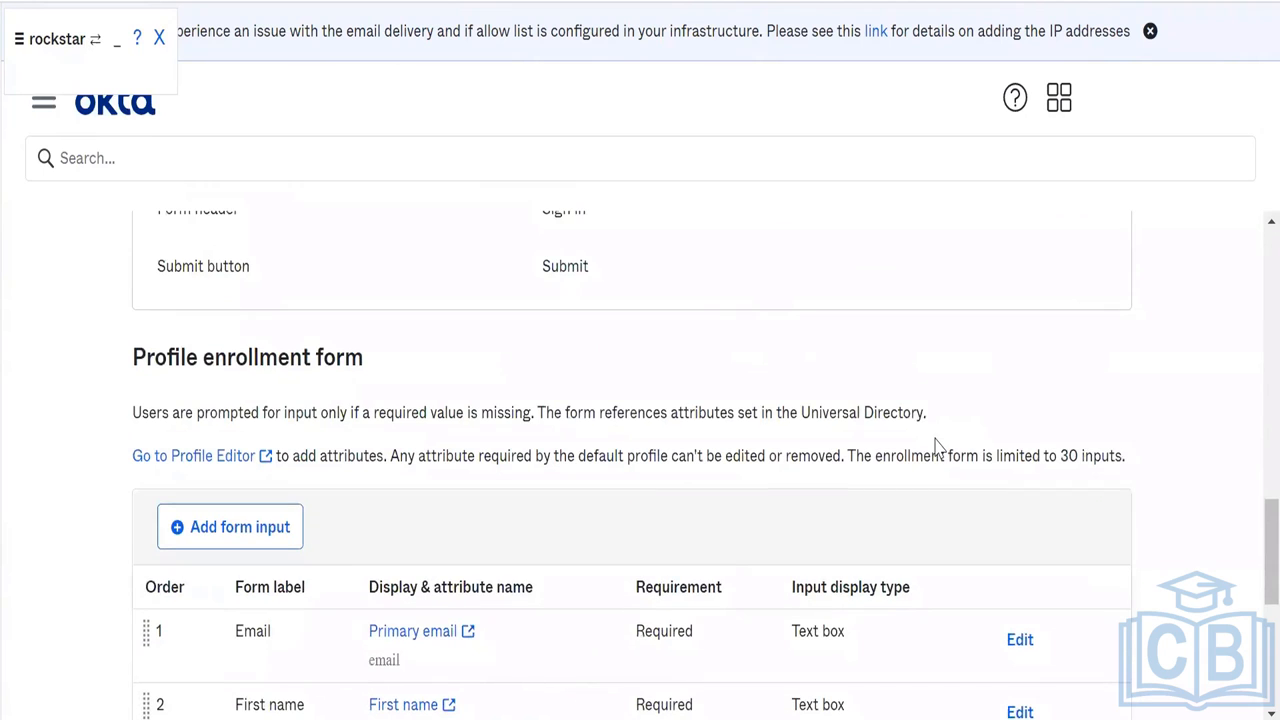
scroll(937, 448, "down", 4)
scroll(937, 448, "up", 12)
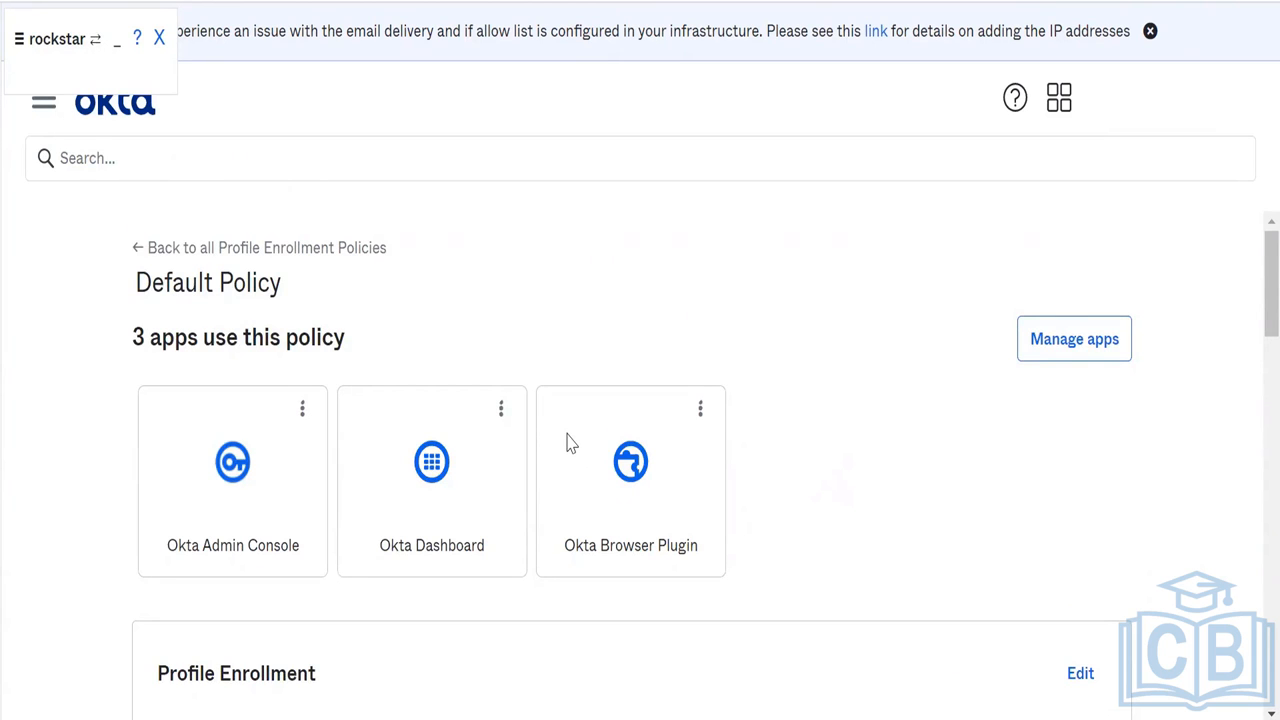
scroll(566, 443, "down", 8)
scroll(568, 450, "up", 5)
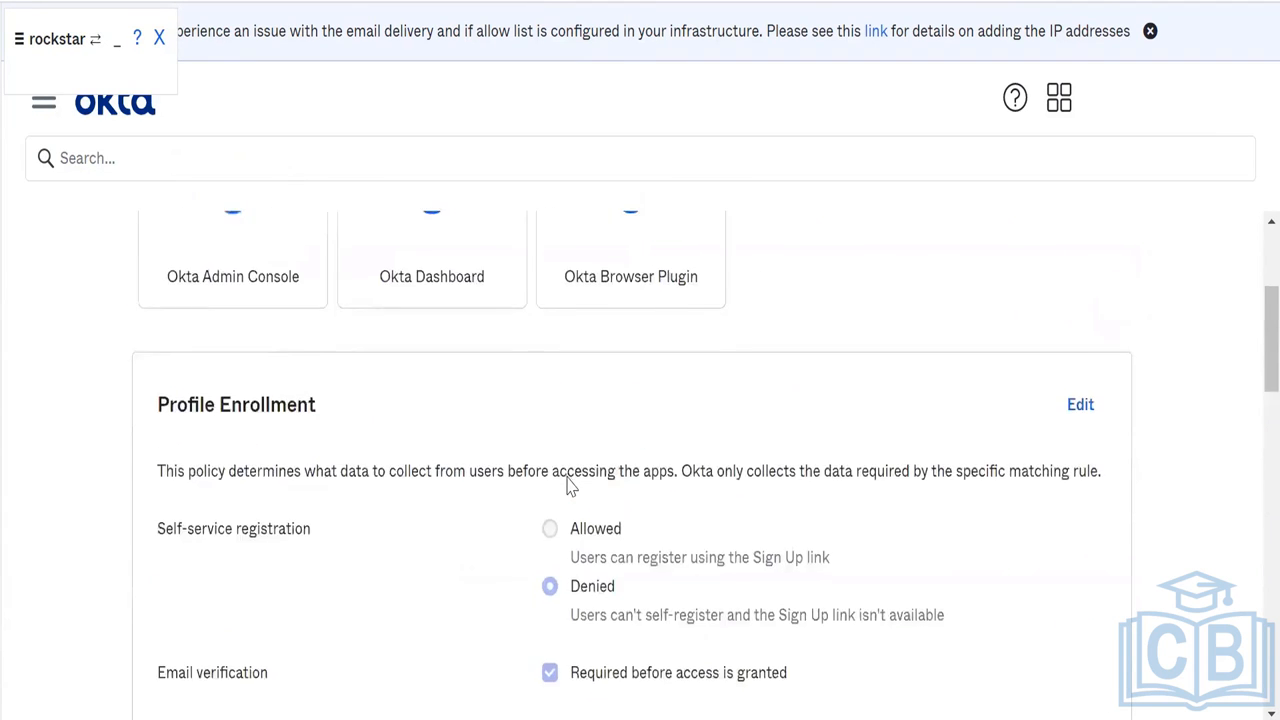
scroll(566, 475, "down", 2)
scroll(566, 475, "up", 2)
scroll(566, 475, "down", 4)
scroll(566, 475, "up", 4)
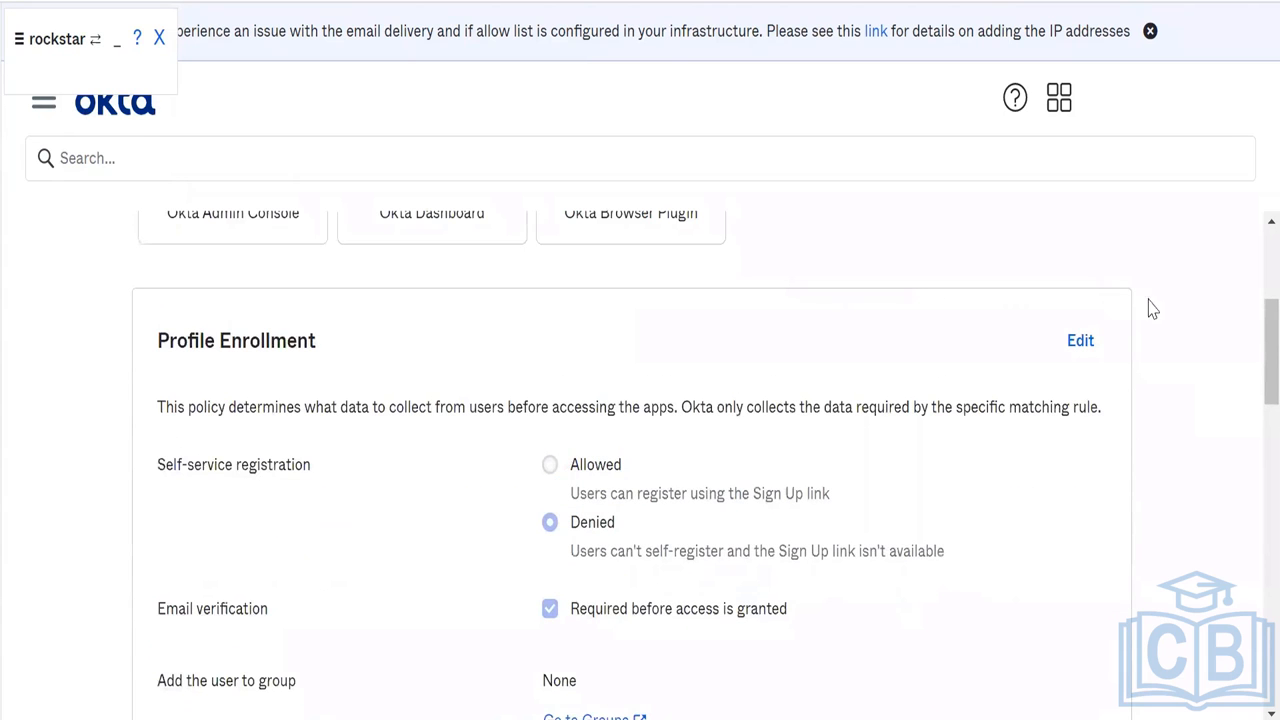
left_click(1076, 348)
left_click(551, 466)
scroll(838, 438, "up", 3)
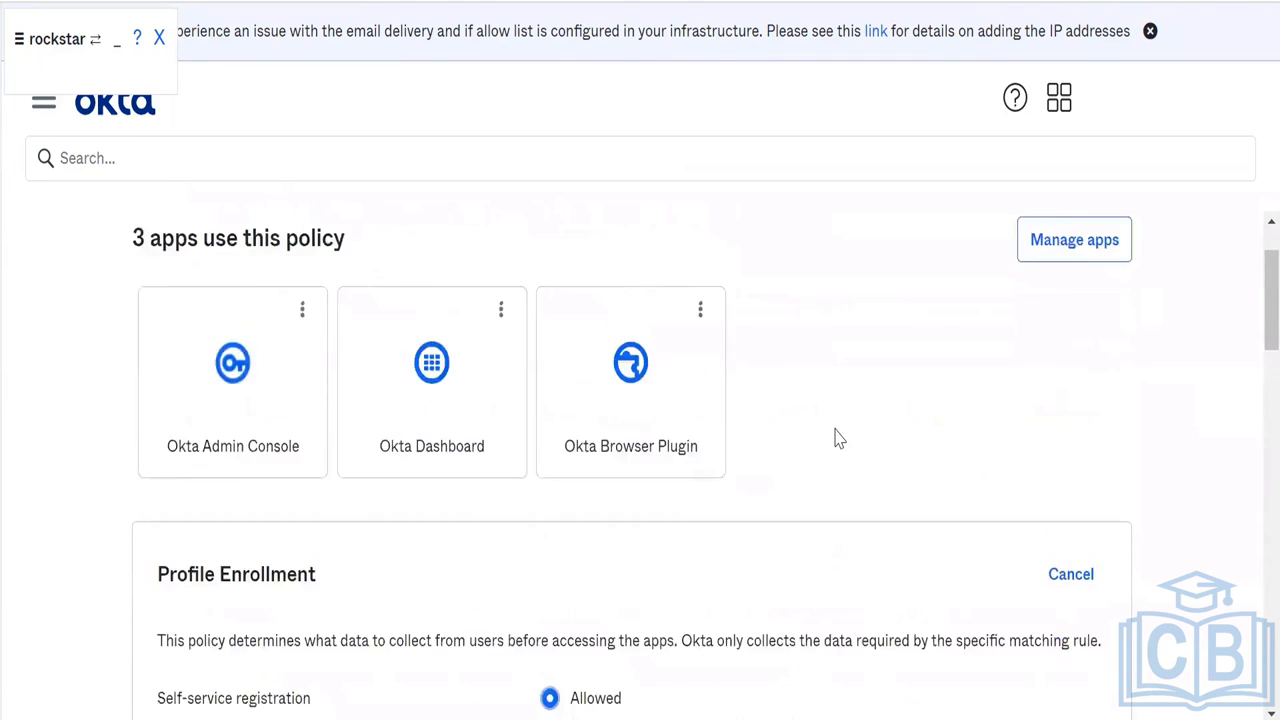
scroll(838, 438, "down", 6)
scroll(838, 438, "down", 1)
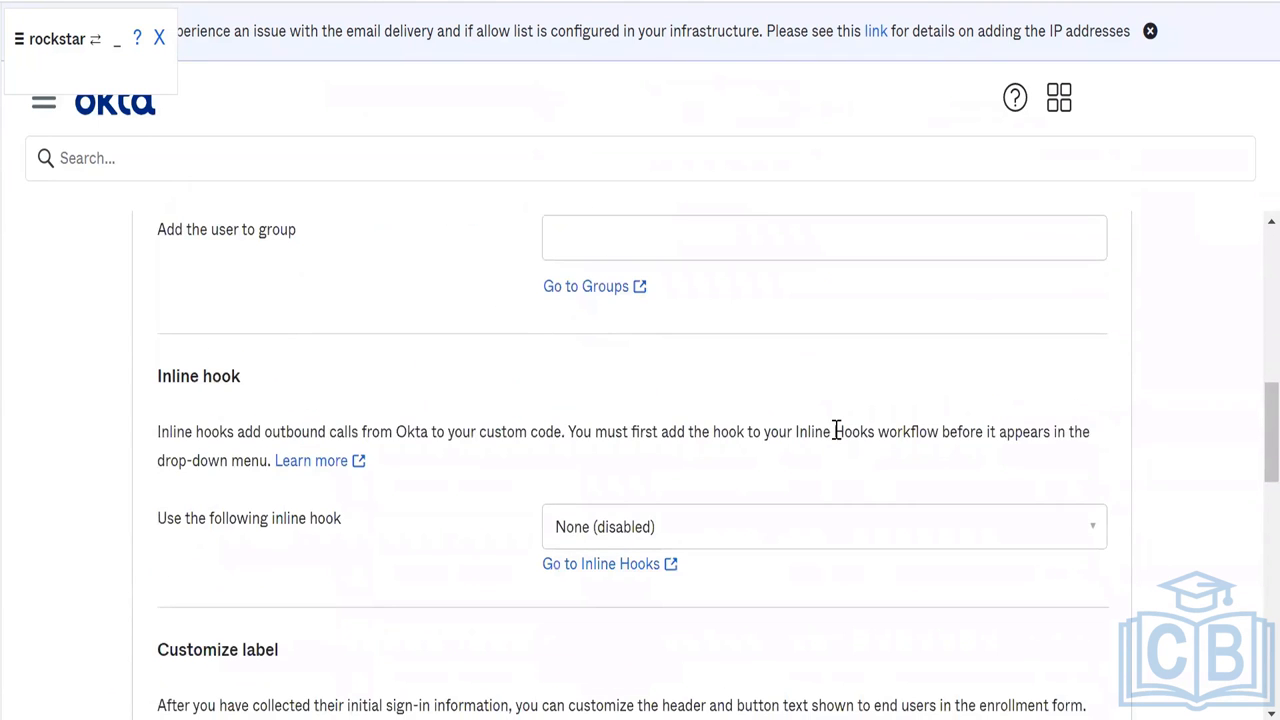
scroll(838, 438, "down", 5)
left_click(1077, 340)
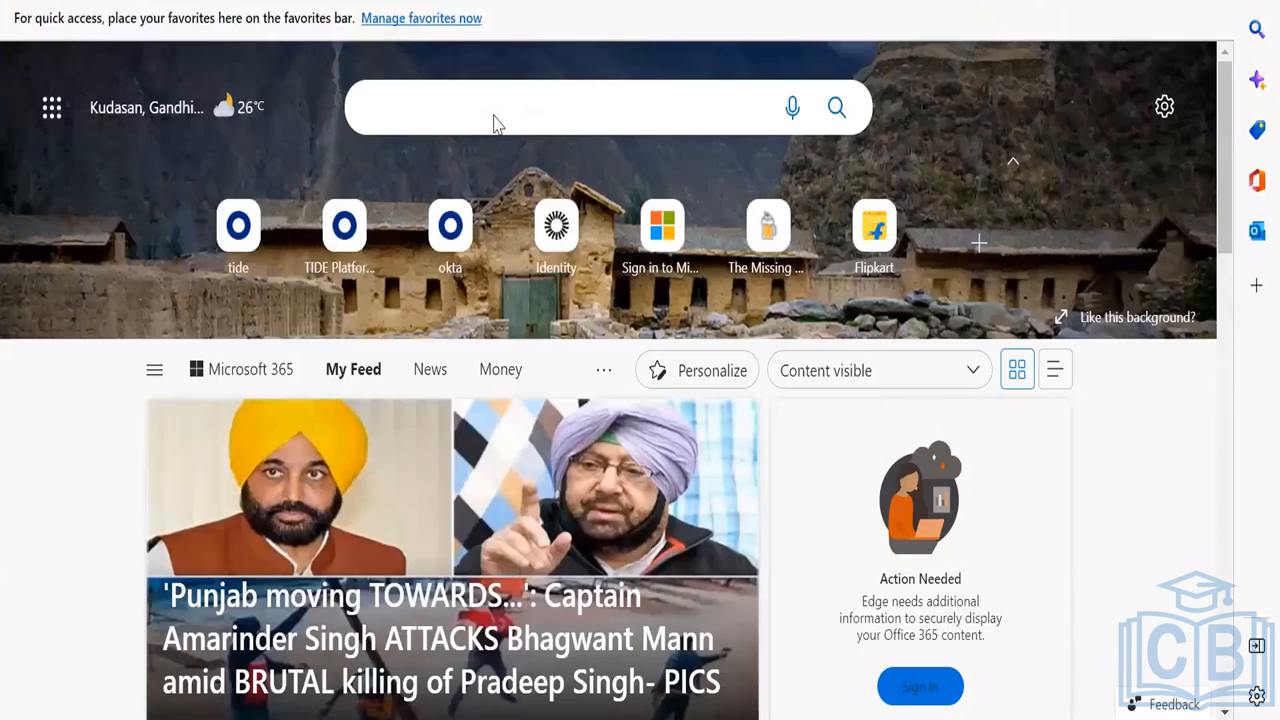
- Switch to Microsoft Edge, open the developer org's Okta sign-in page and check it for a Sign up link
left_click(496, 124)
type("dev")
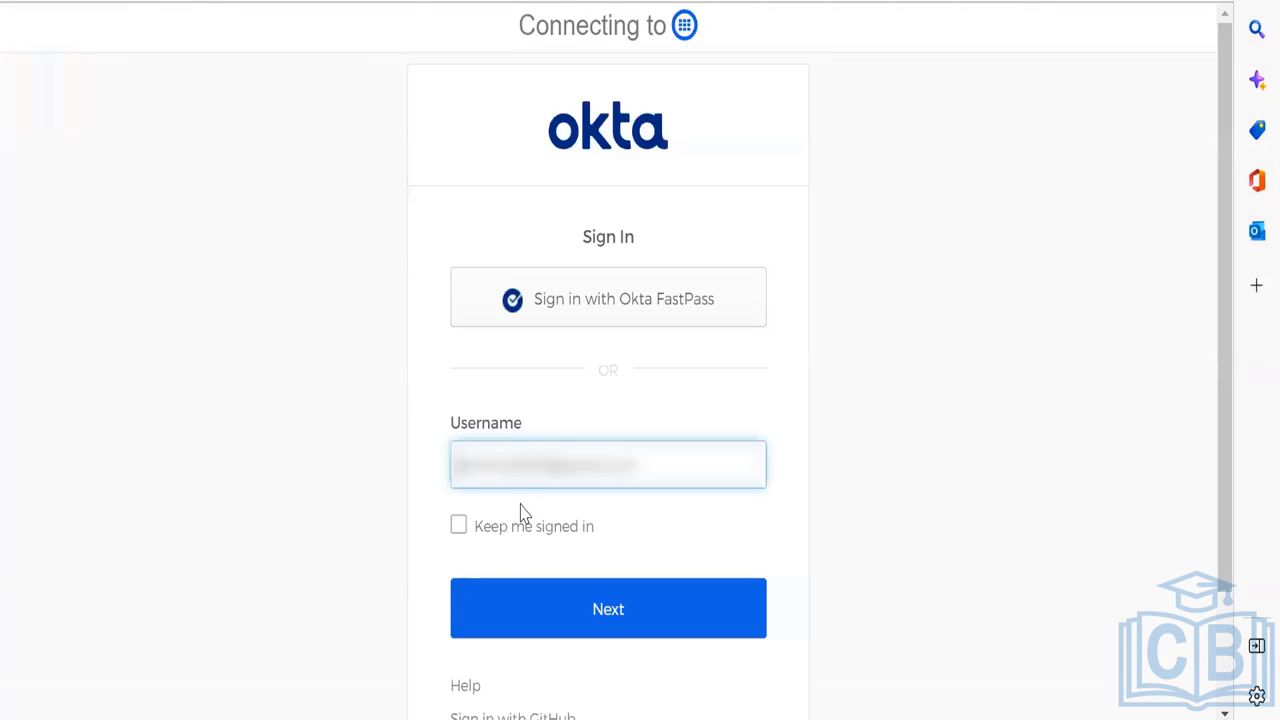
scroll(521, 513, "down", 2)
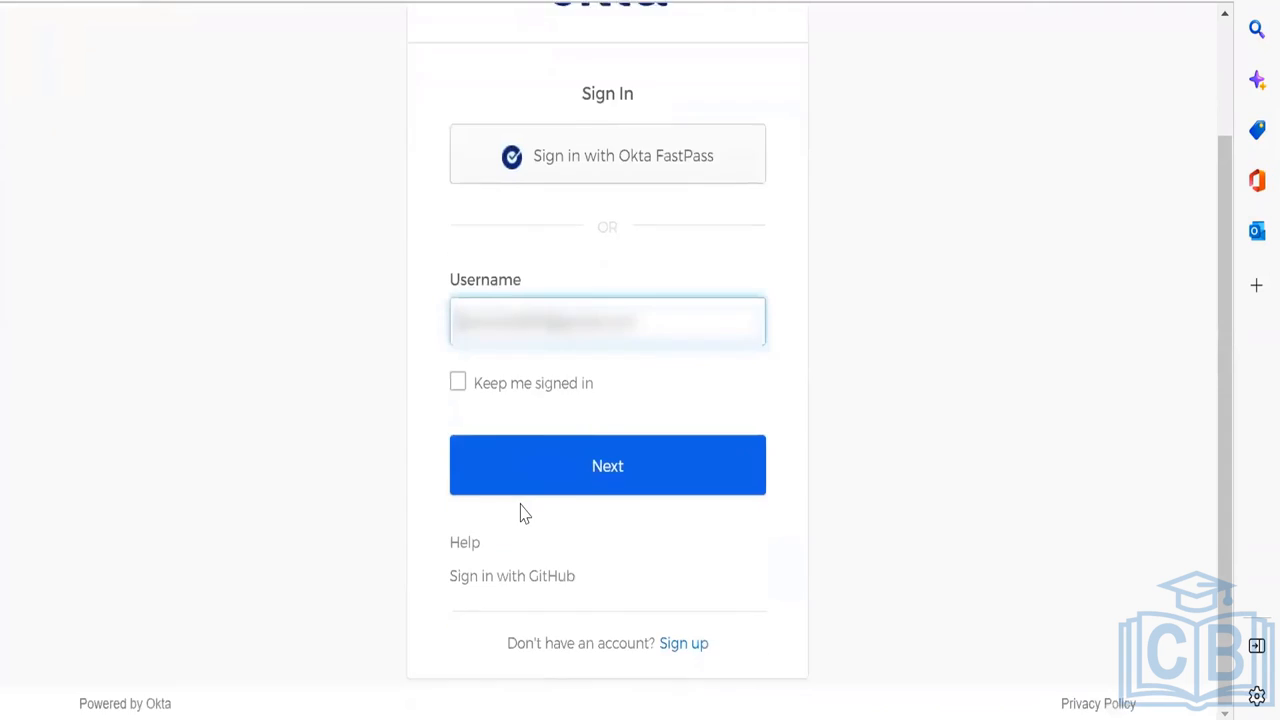
triple_click(538, 643)
left_click(807, 670)
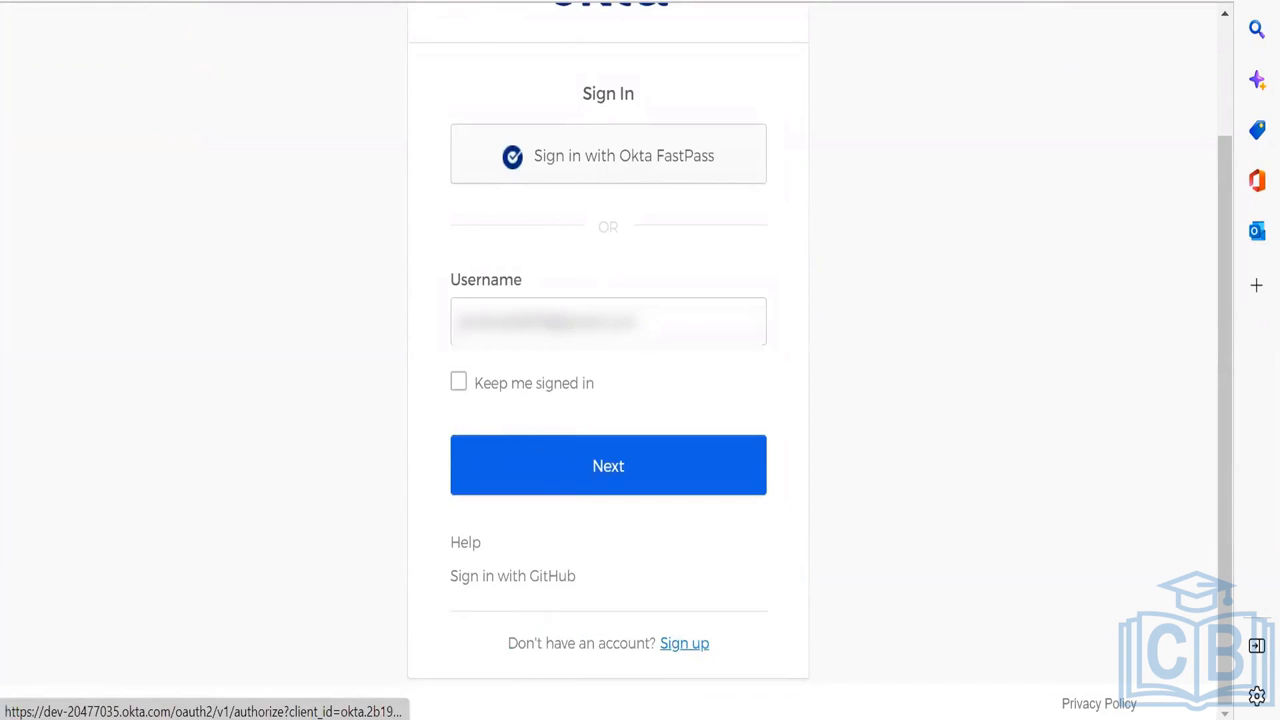
- Open the sign-up form from the Okta sign-in page and examine which profile fields it requires
left_click(684, 643)
left_click_drag(688, 698, 547, 464)
left_click(547, 463)
left_click(898, 561)
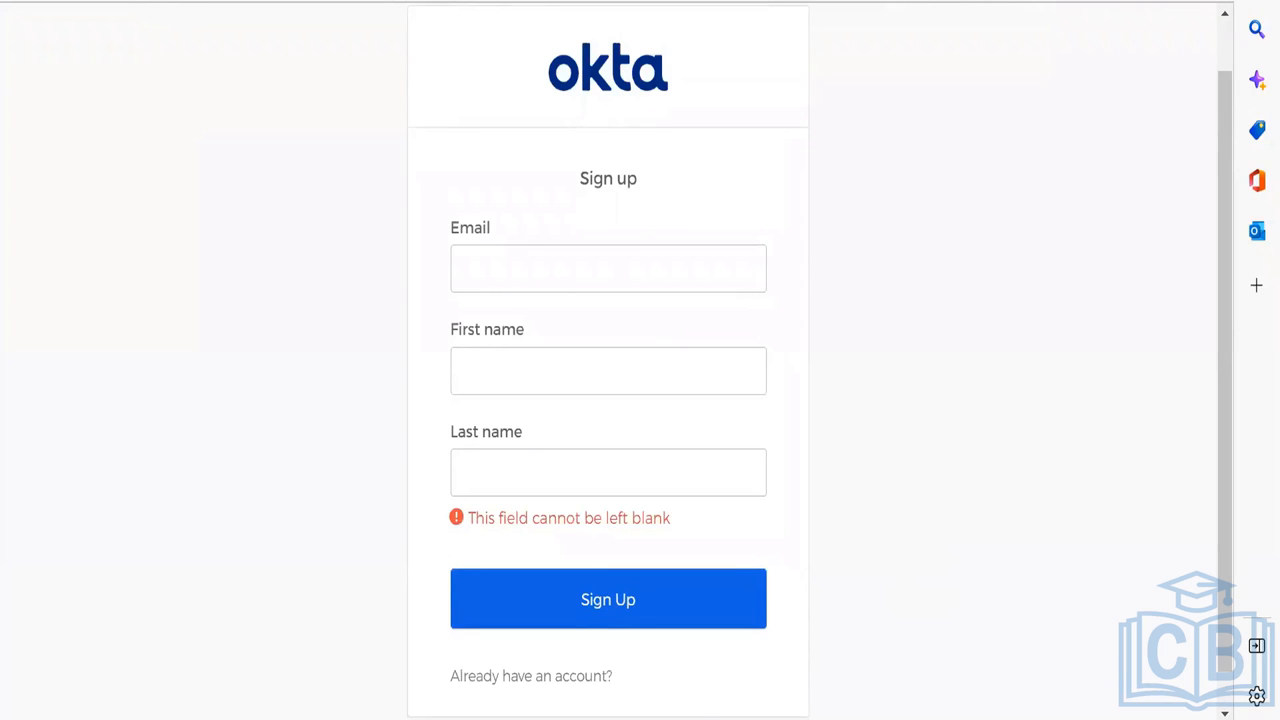
key("ctrl+t")
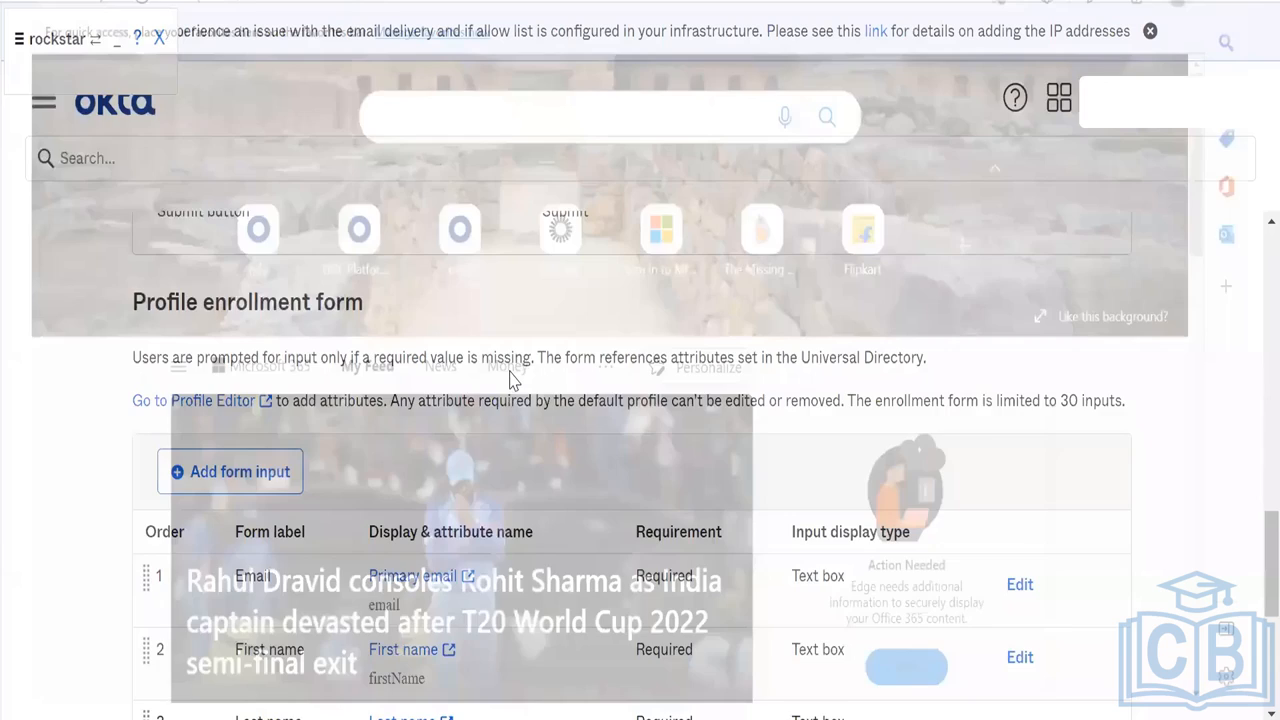
- Return to the Default Policy in the Okta admin console, set self-service registration to Denied and save the profile enrollment settings
scroll(510, 380, "up", 2)
scroll(510, 380, "up", 10)
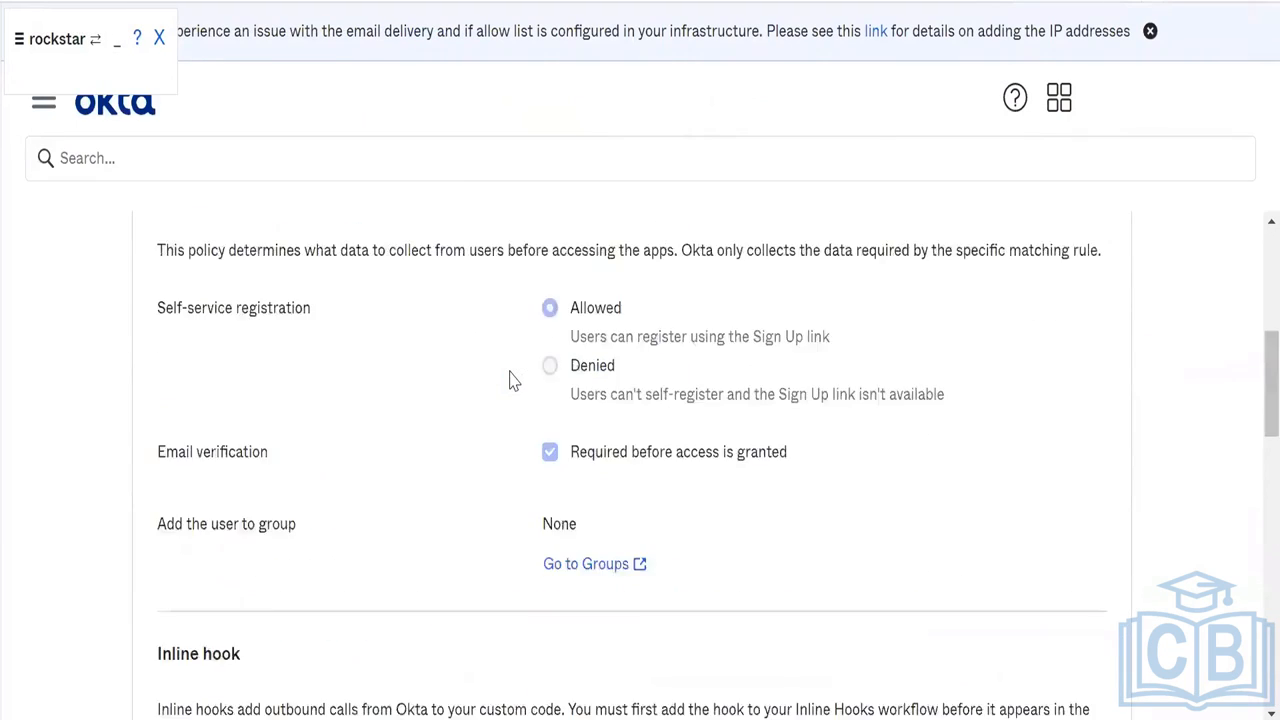
scroll(1010, 463, "down", 4)
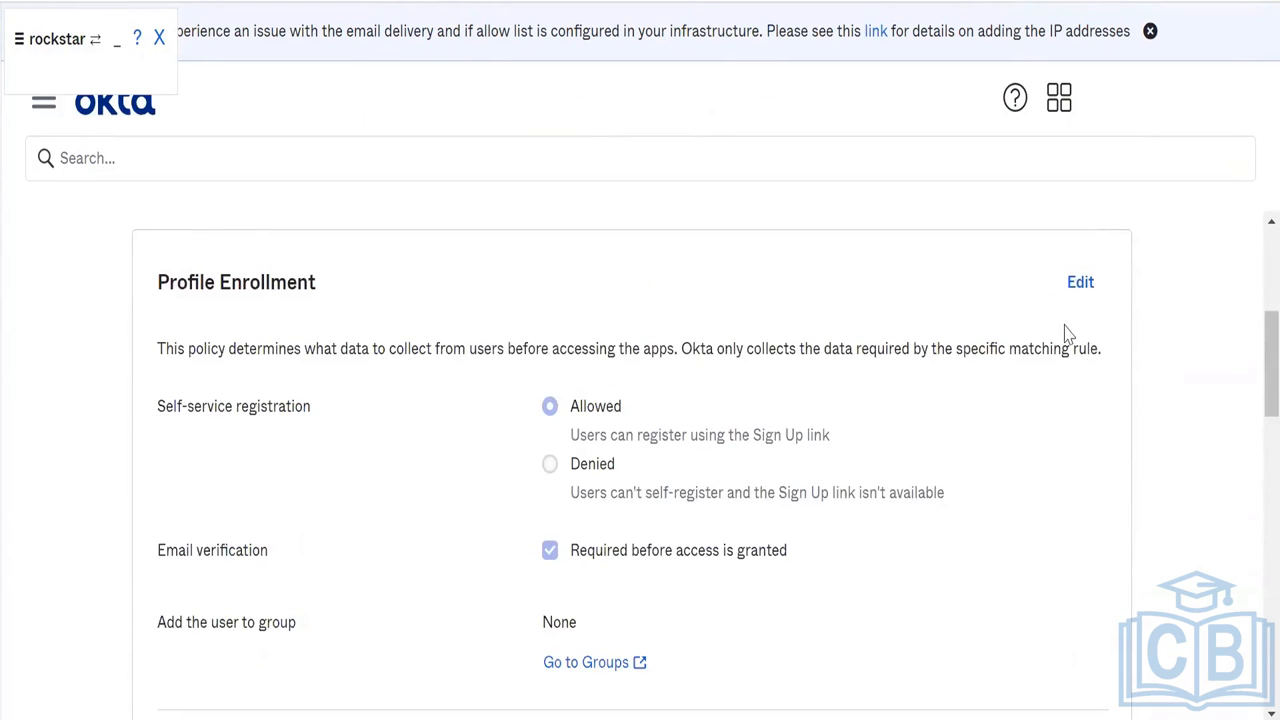
left_click(1080, 285)
left_click(550, 465)
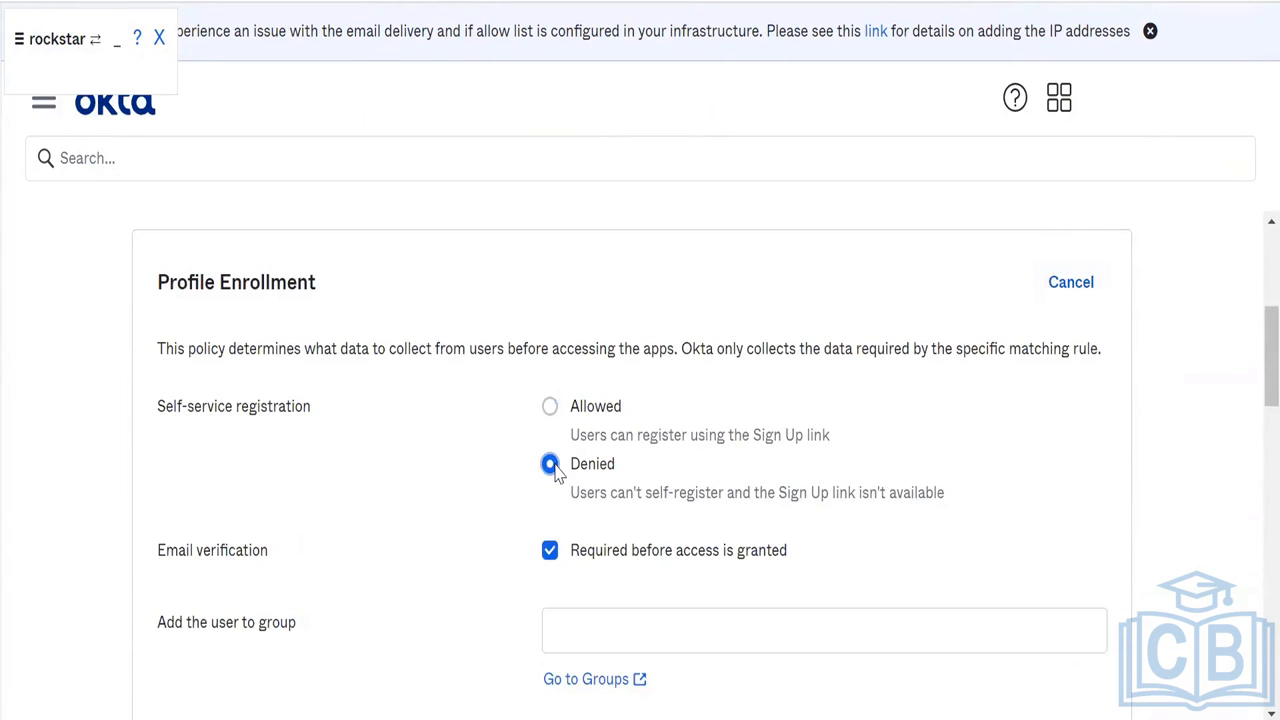
scroll(805, 528, "up", 4)
scroll(805, 528, "down", 10)
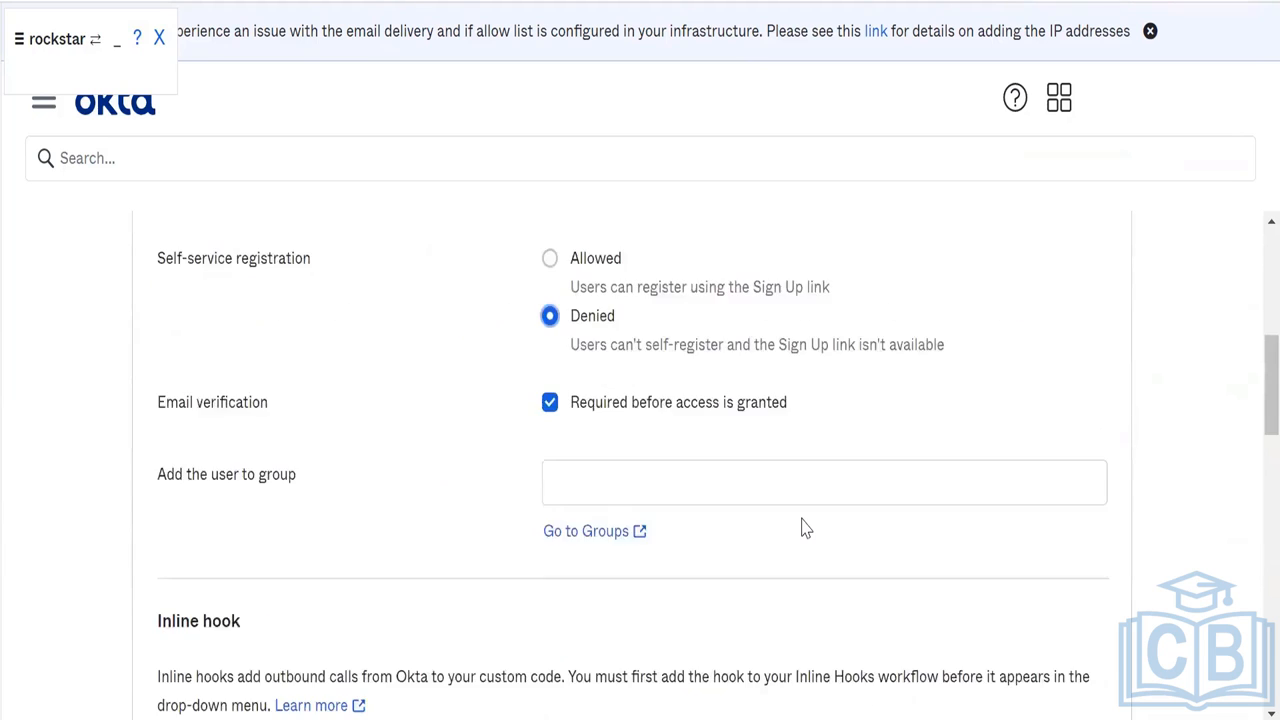
scroll(805, 528, "down", 2)
left_click(1078, 540)
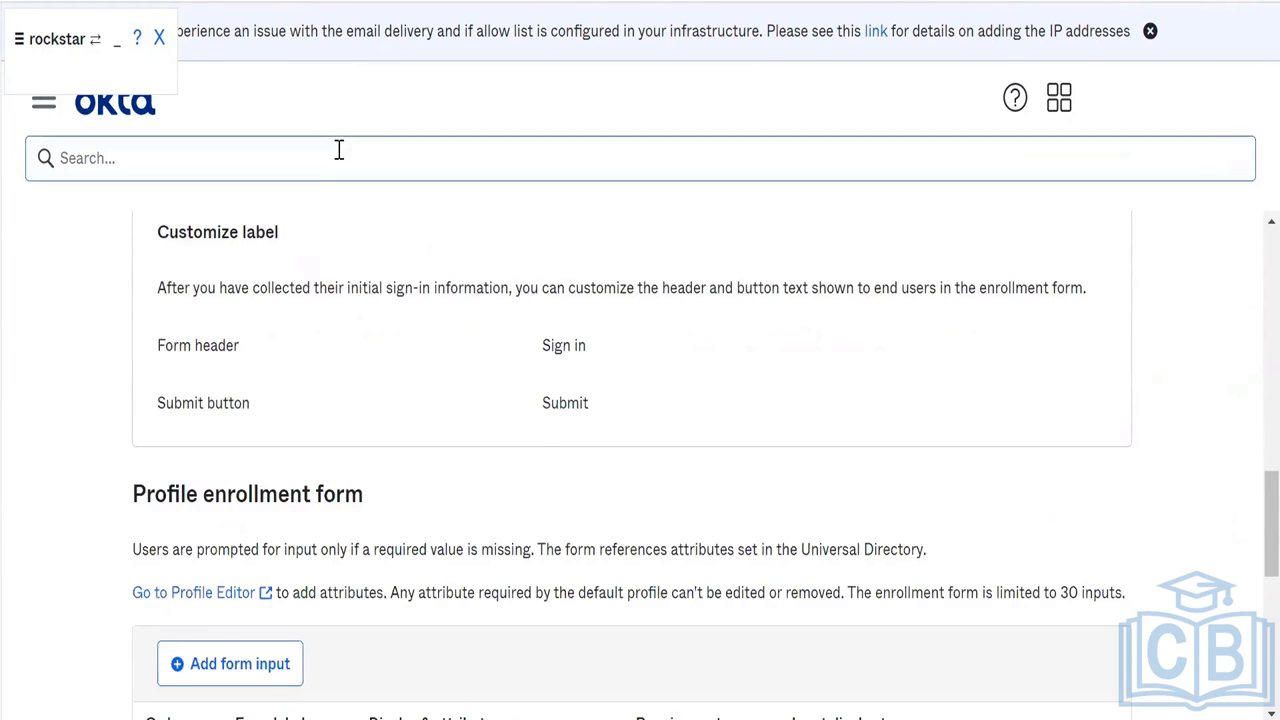
scroll(489, 583, "down", 5)
scroll(489, 591, "up", 10)
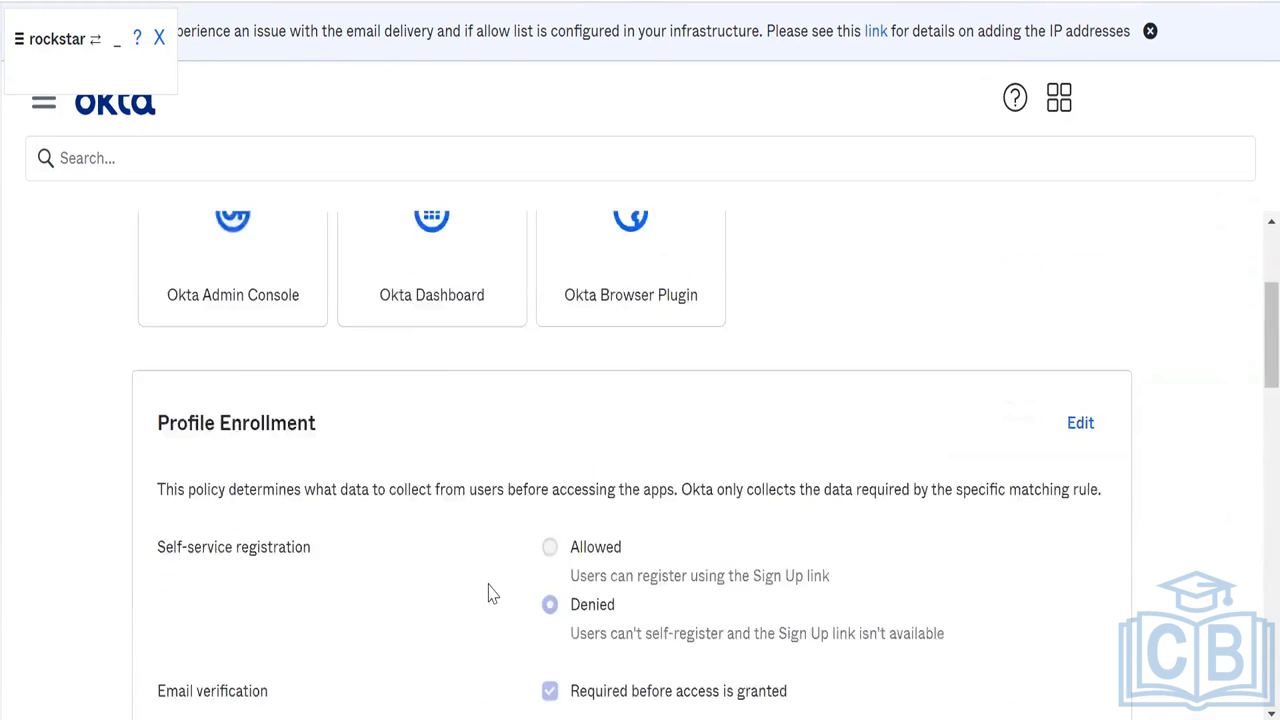
scroll(489, 593, "up", 3)
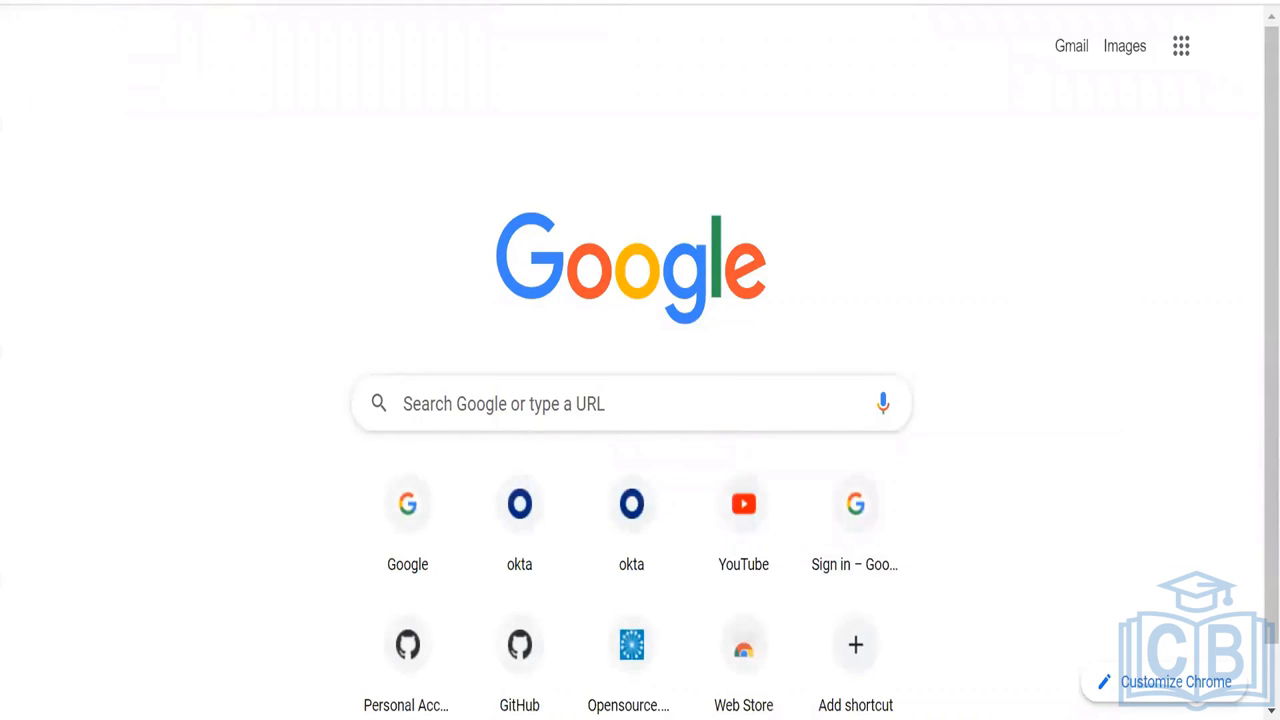
- Open the Okta website and look through its Customer Identity options and home page
type("okta")
key("Return")
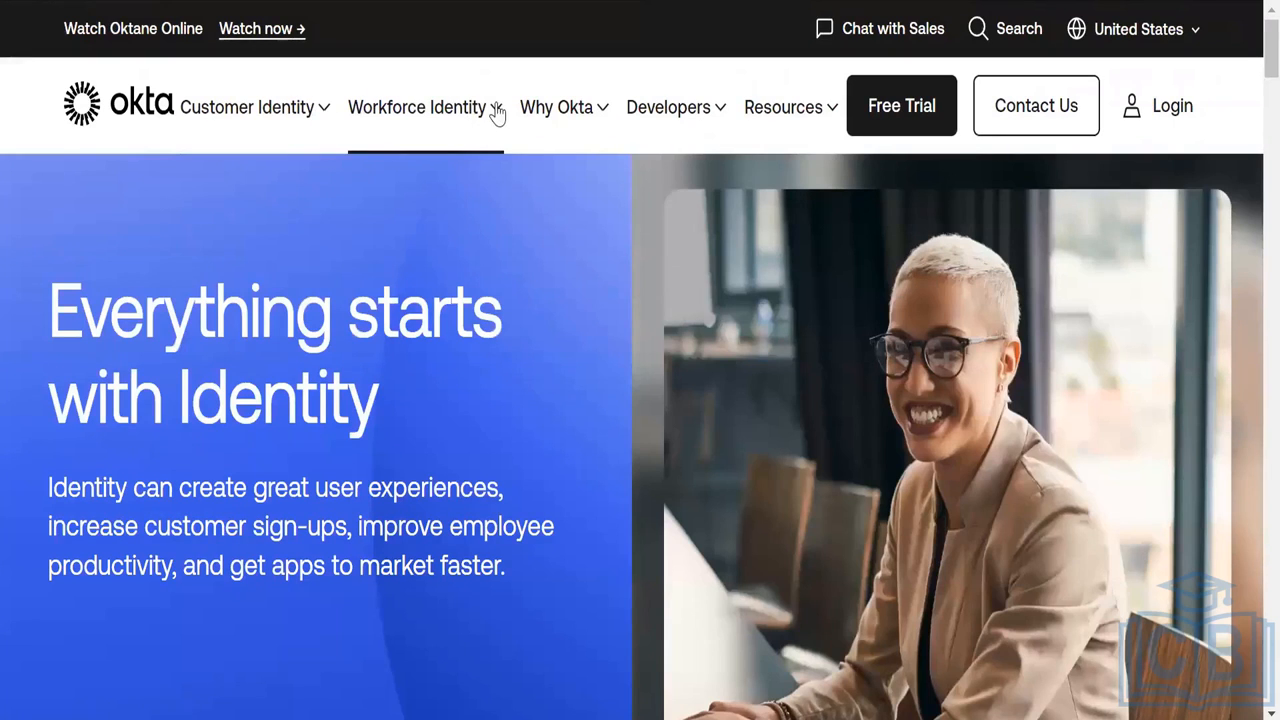
left_click(495, 110)
left_click(320, 108)
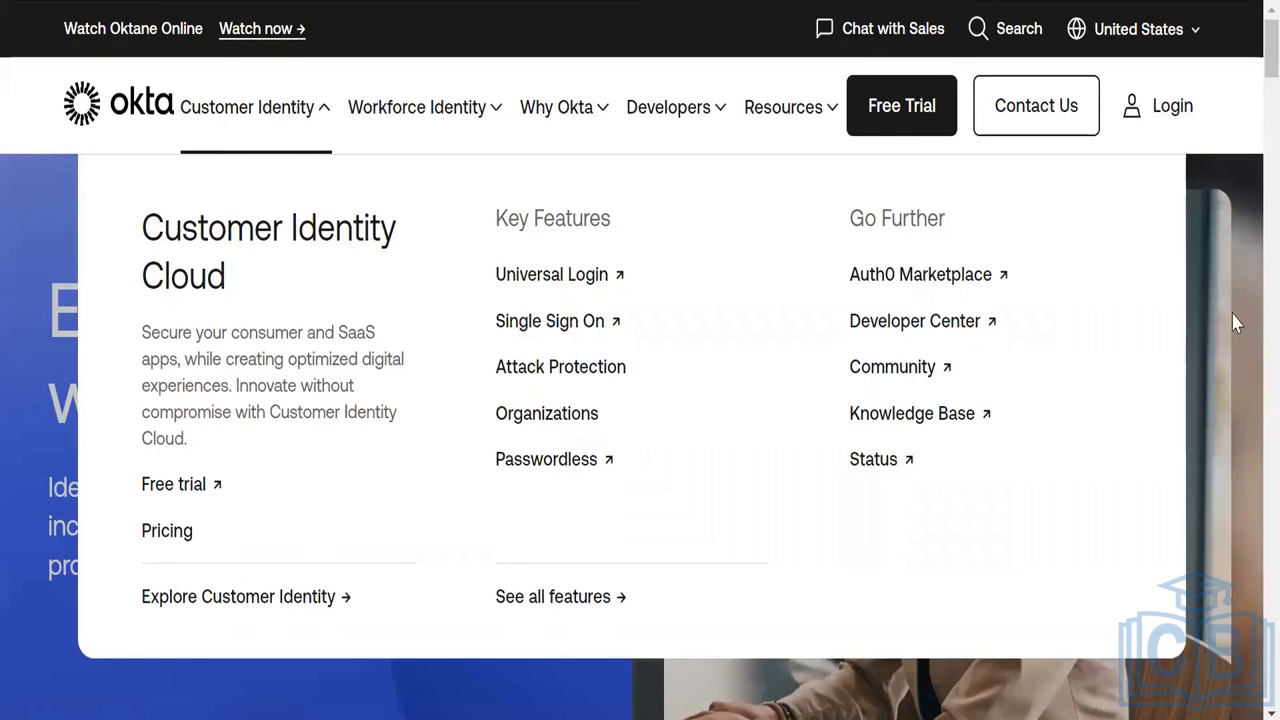
scroll(1234, 306, "down", 7)
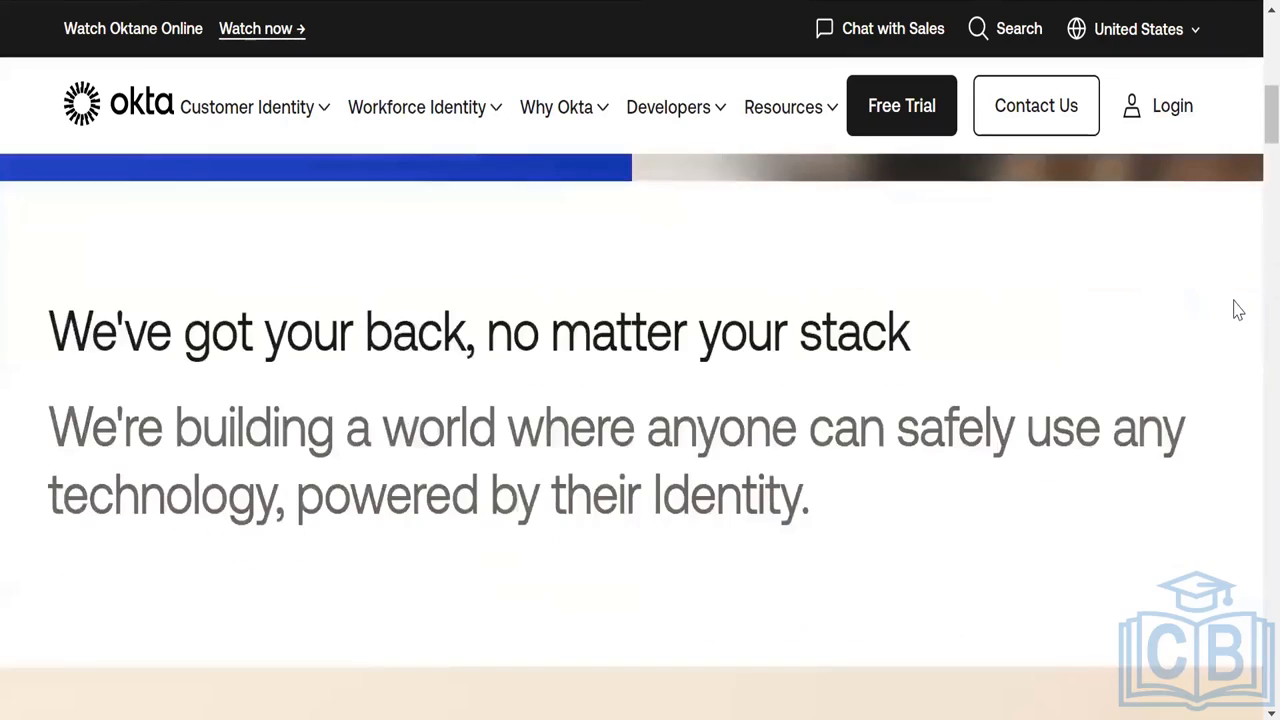
scroll(1234, 306, "down", 10)
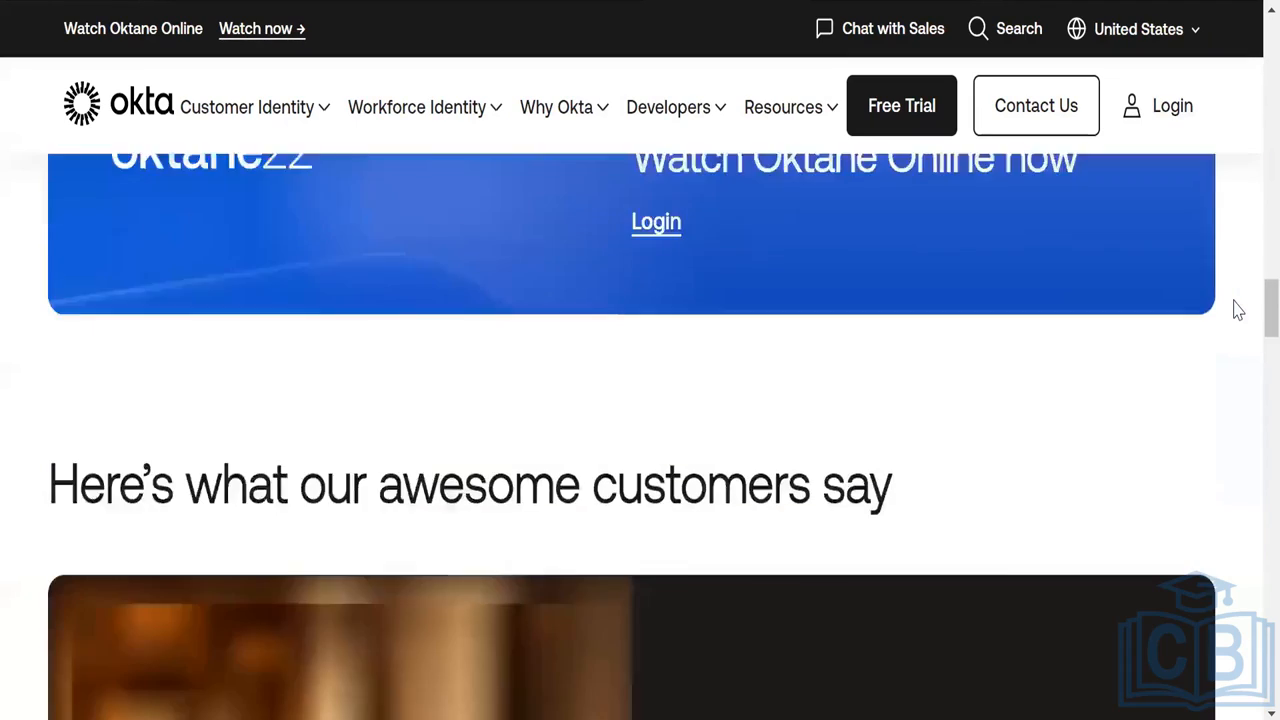
scroll(1238, 310, "down", 10)
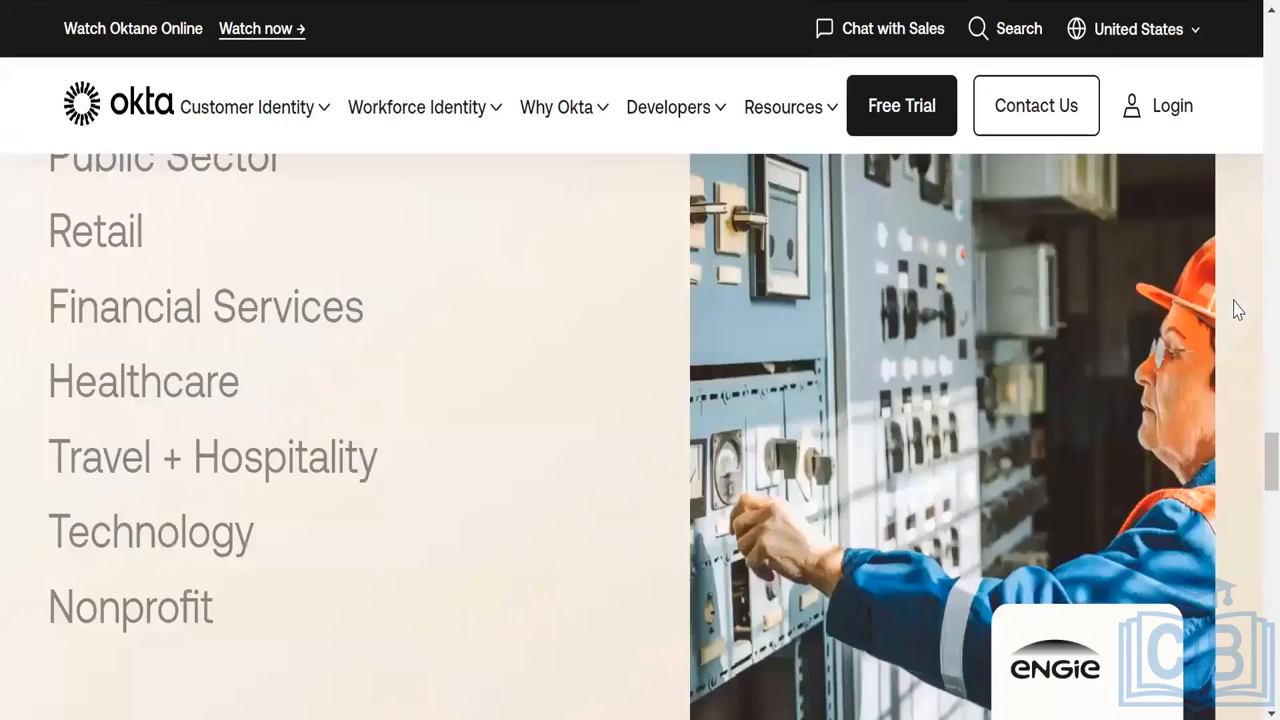
- Open the Zoom sign-in page and examine the alternative sign-in options it offers
scroll(1238, 310, "down", 10)
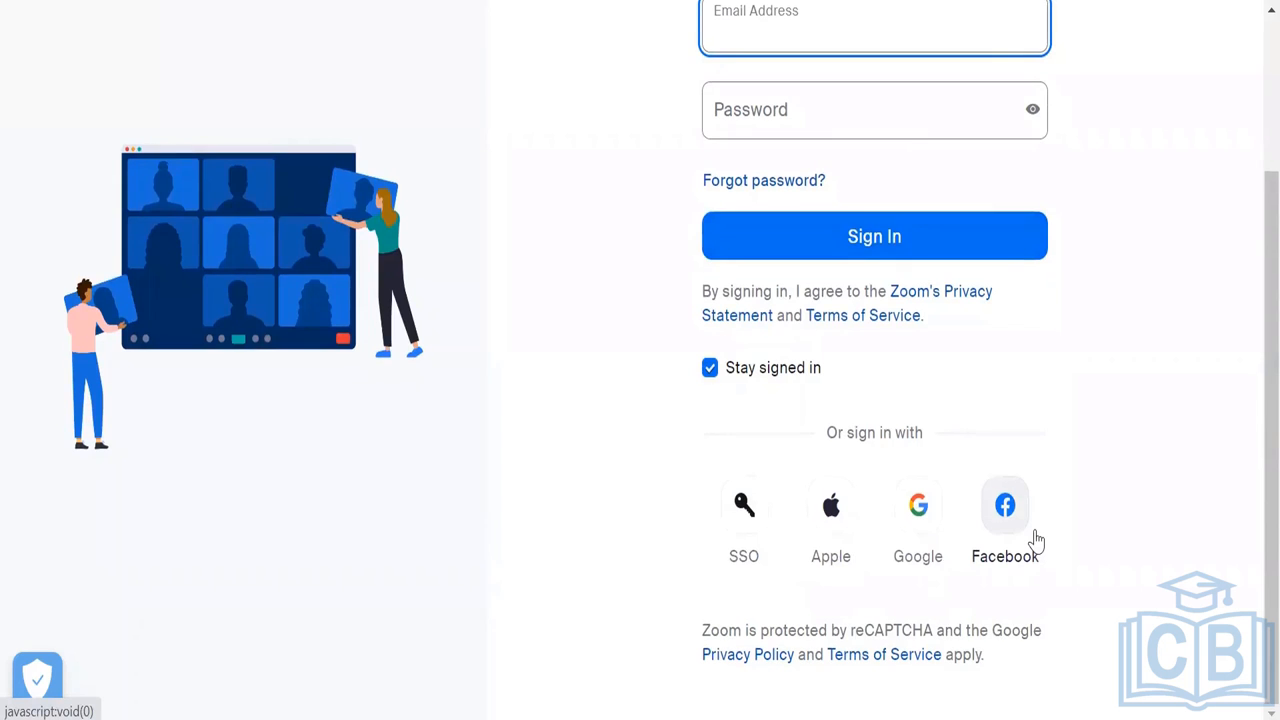
scroll(1034, 540, "up", 2)
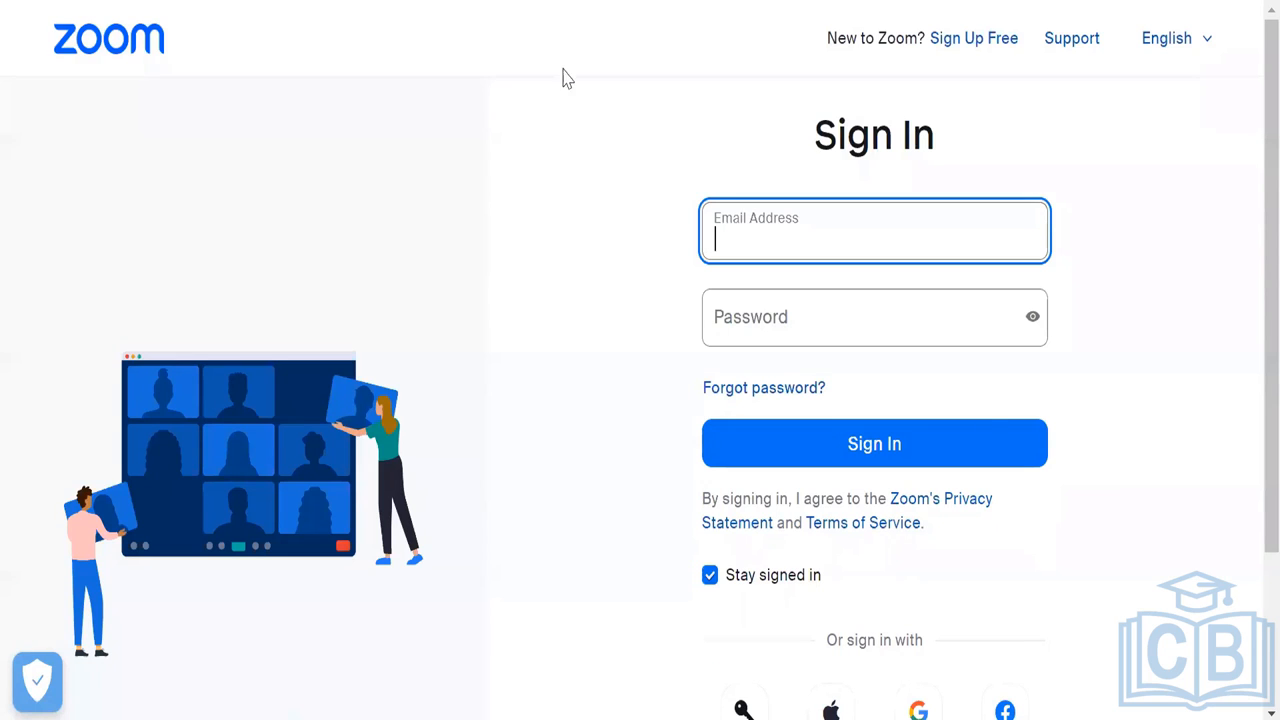
scroll(946, 480, "down", 2)
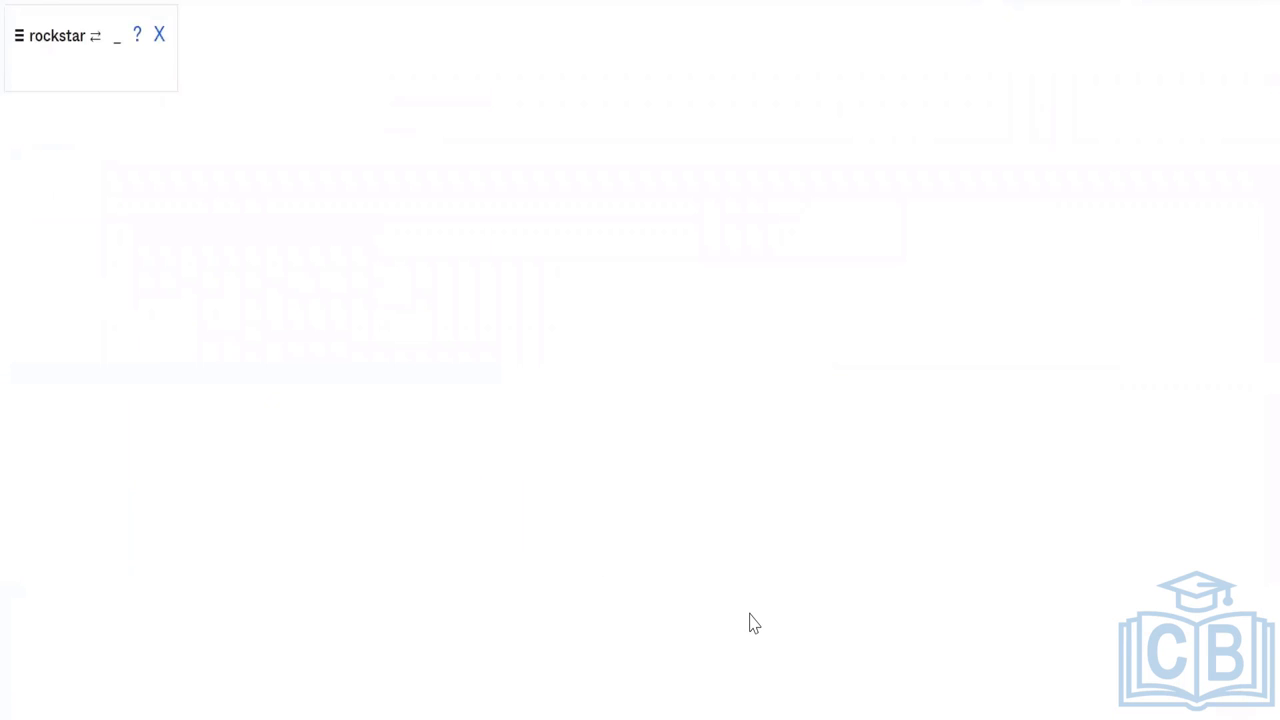
- Start adding an identity provider from the Identity Providers page and examine the available provider types
scroll(551, 500, "down", 3)
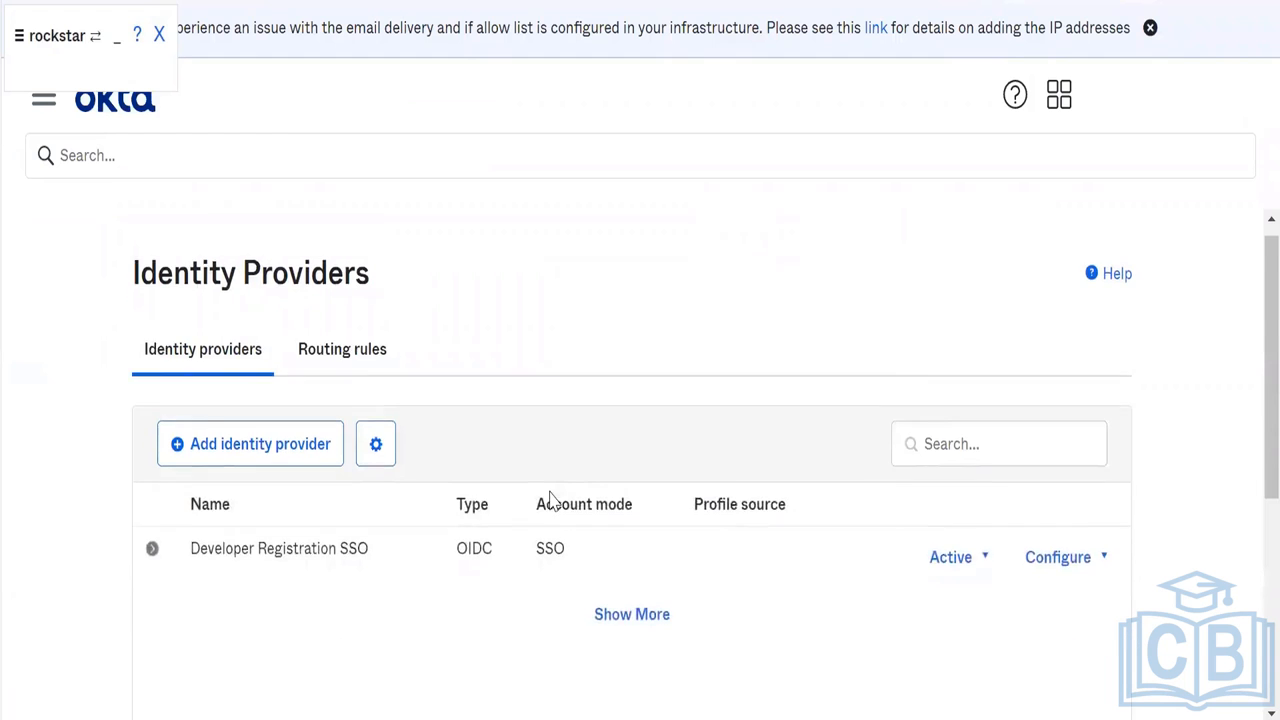
left_click(262, 276)
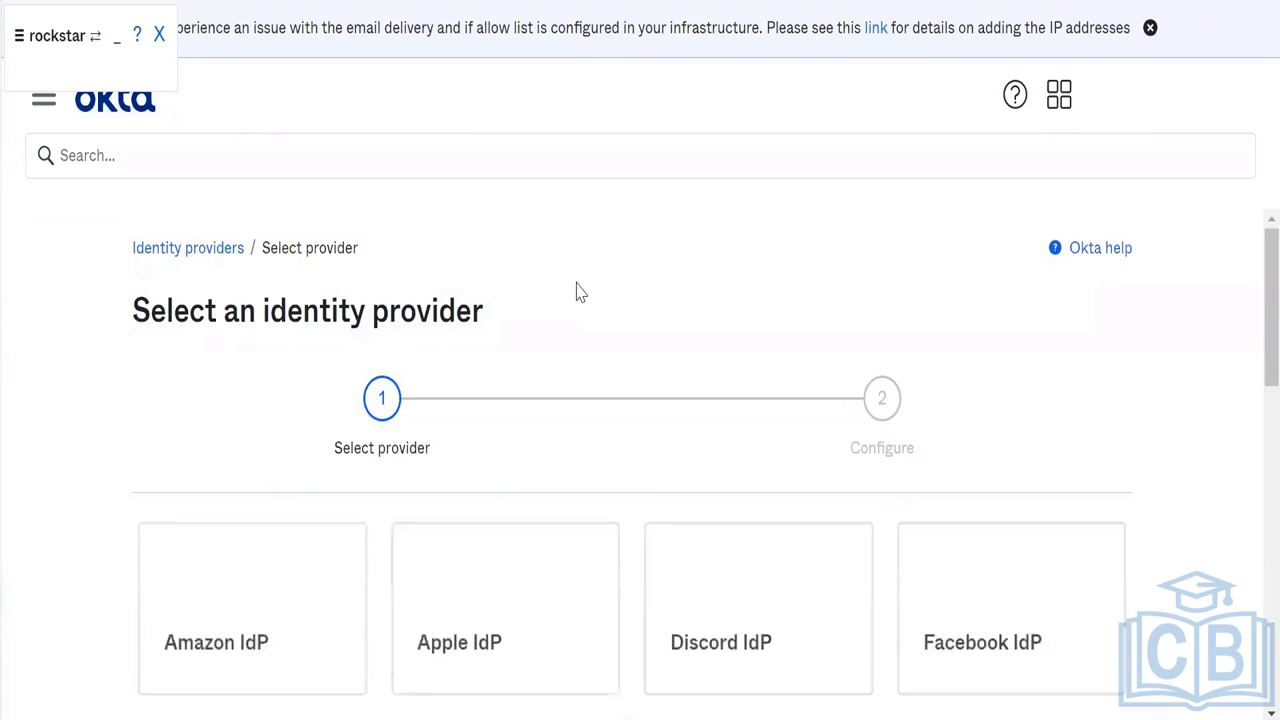
scroll(577, 291, "down", 2)
scroll(577, 291, "down", 1)
scroll(577, 292, "down", 2)
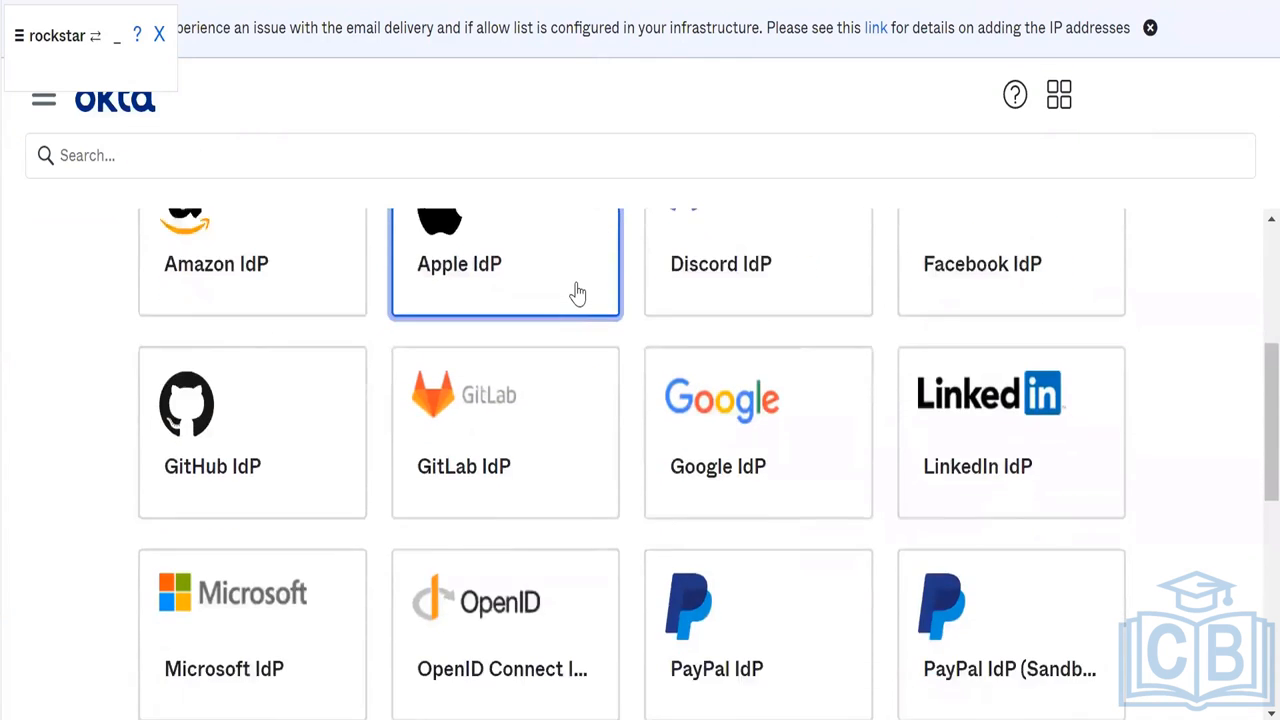
scroll(577, 291, "down", 4)
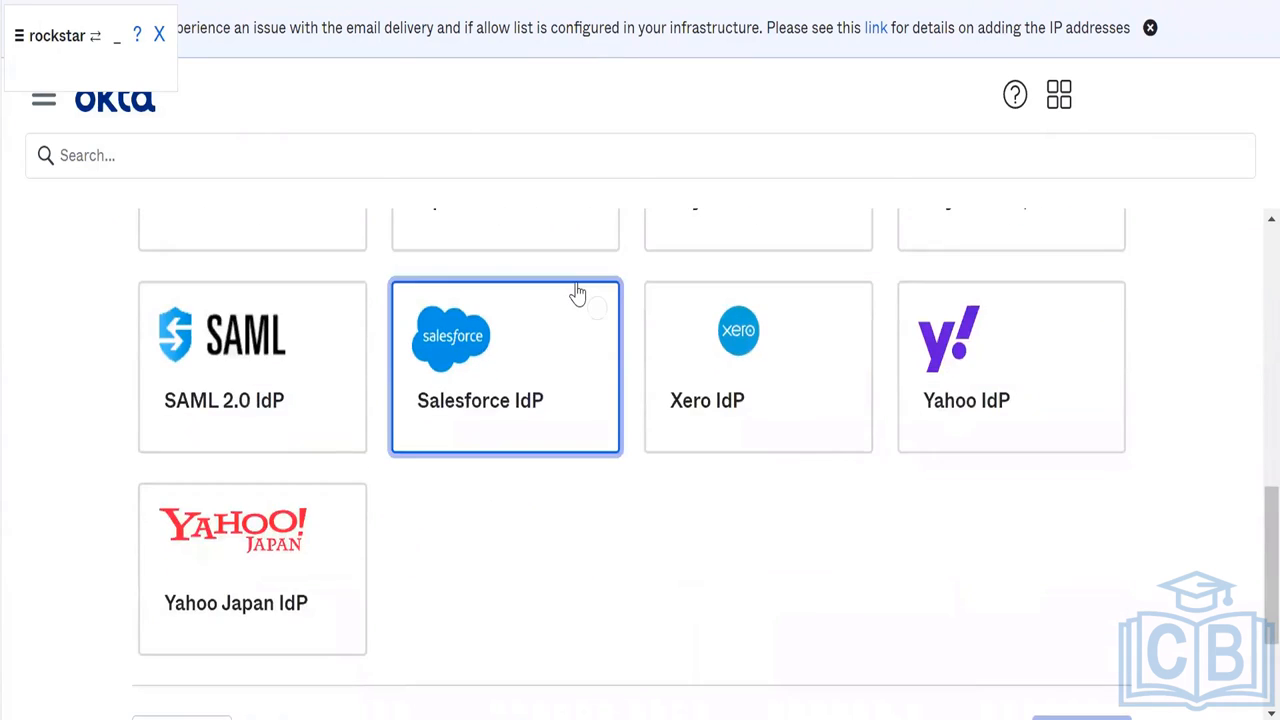
scroll(577, 291, "down", 2)
scroll(577, 292, "up", 7)
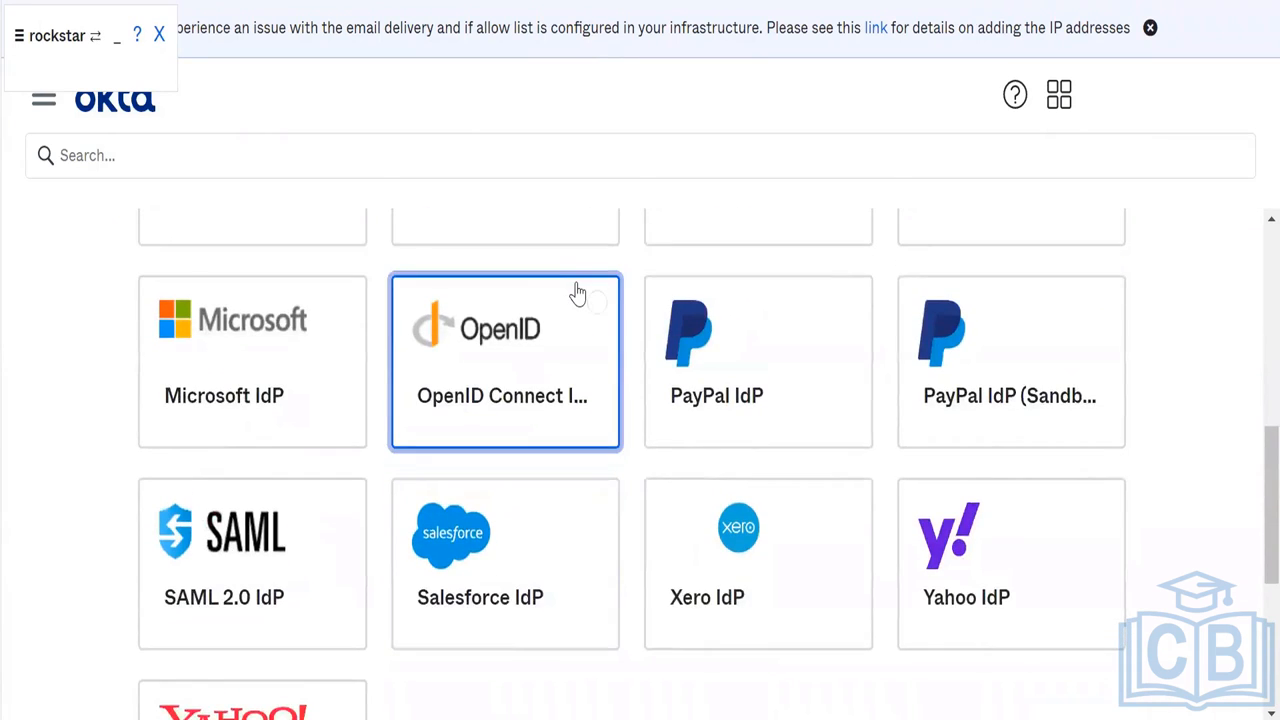
- Select Google IdP among the identity provider types and proceed to its configuration form
scroll(577, 291, "up", 1)
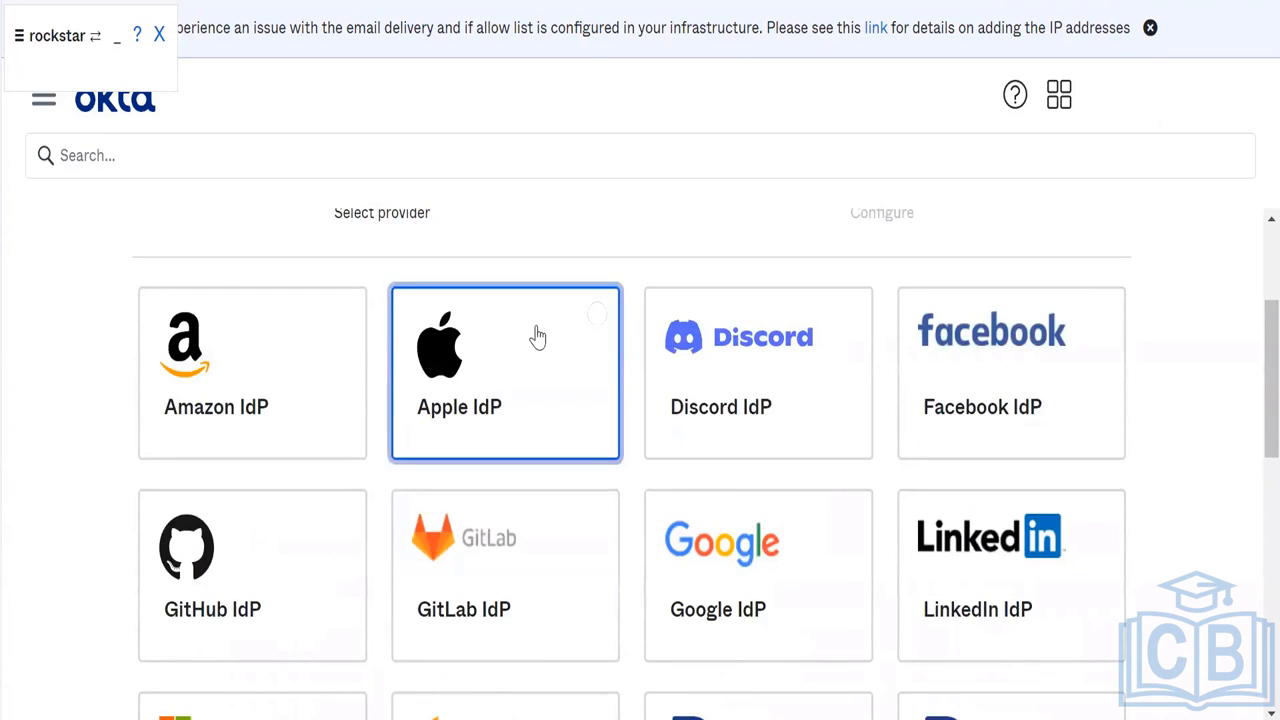
scroll(986, 343, "down", 2)
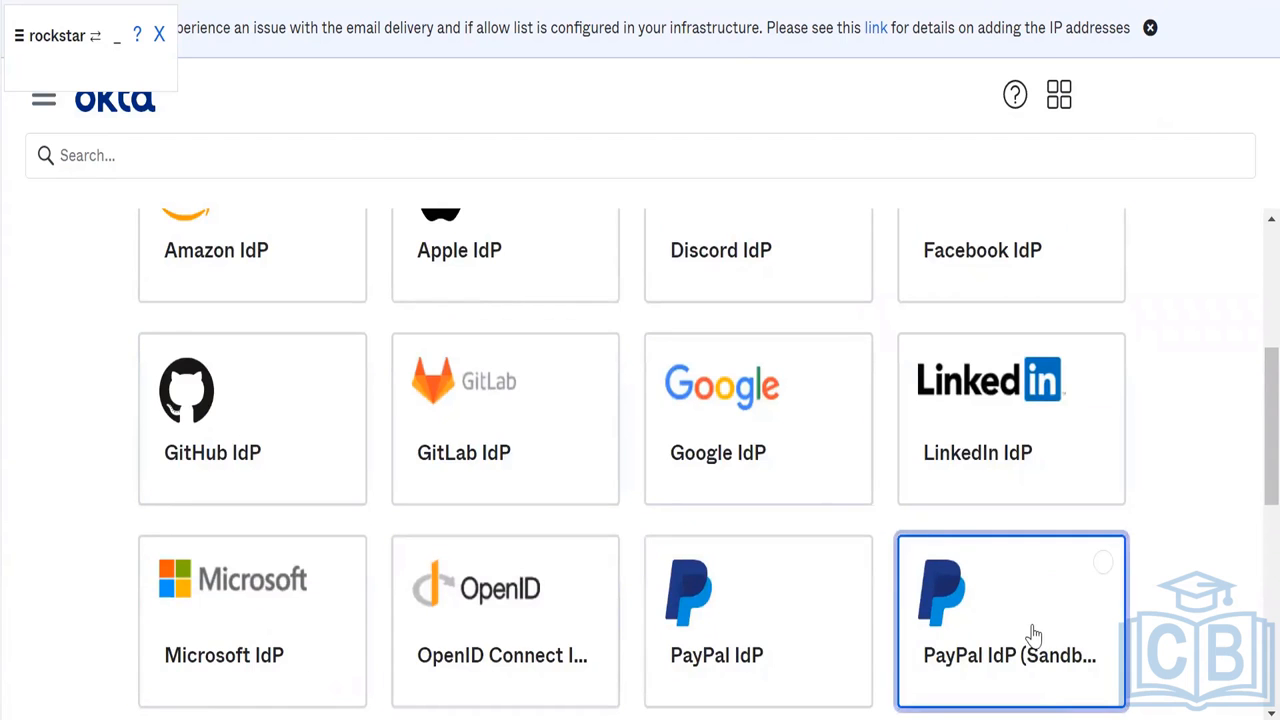
scroll(1035, 634, "down", 3)
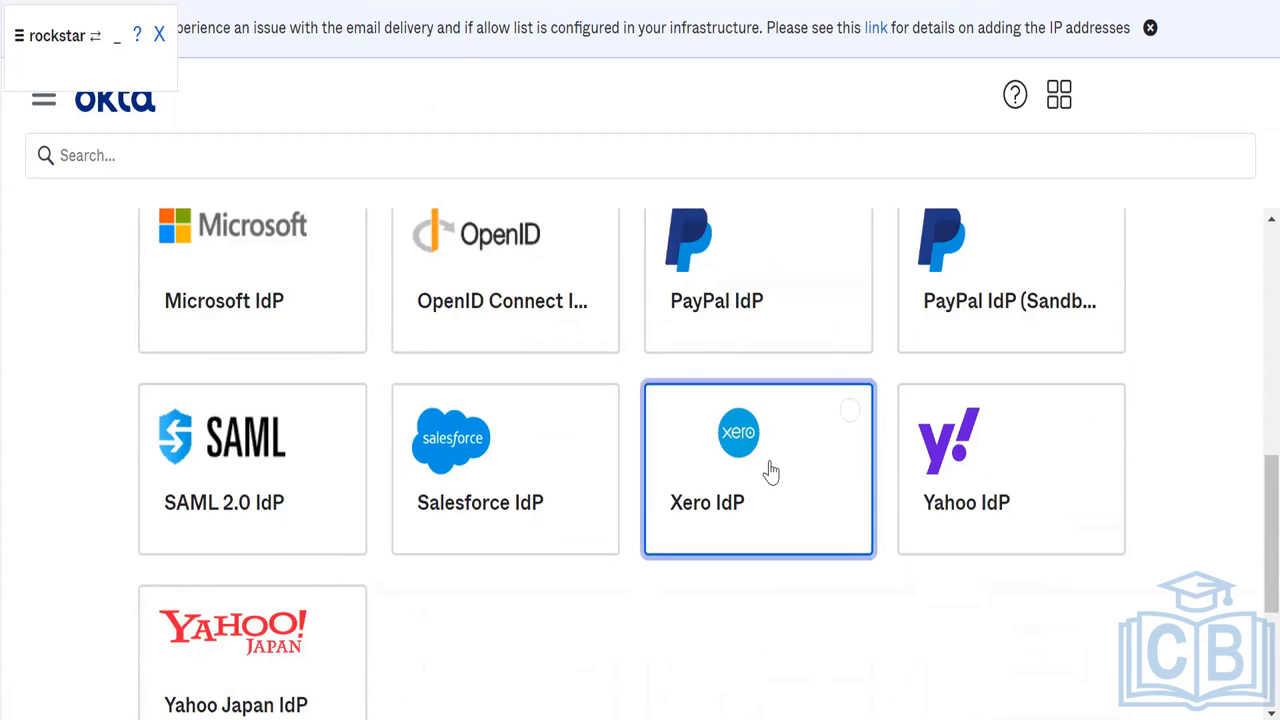
scroll(769, 471, "down", 3)
scroll(770, 471, "up", 3)
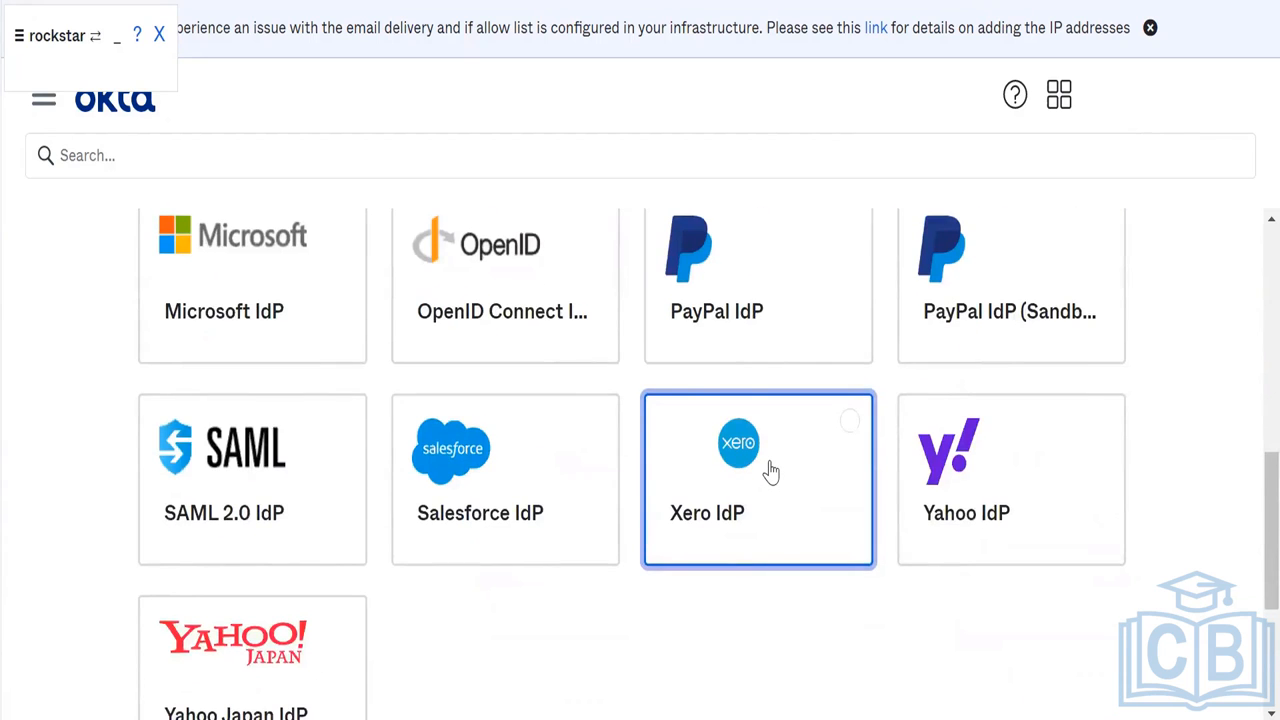
scroll(770, 471, "up", 8)
scroll(770, 471, "down", 3)
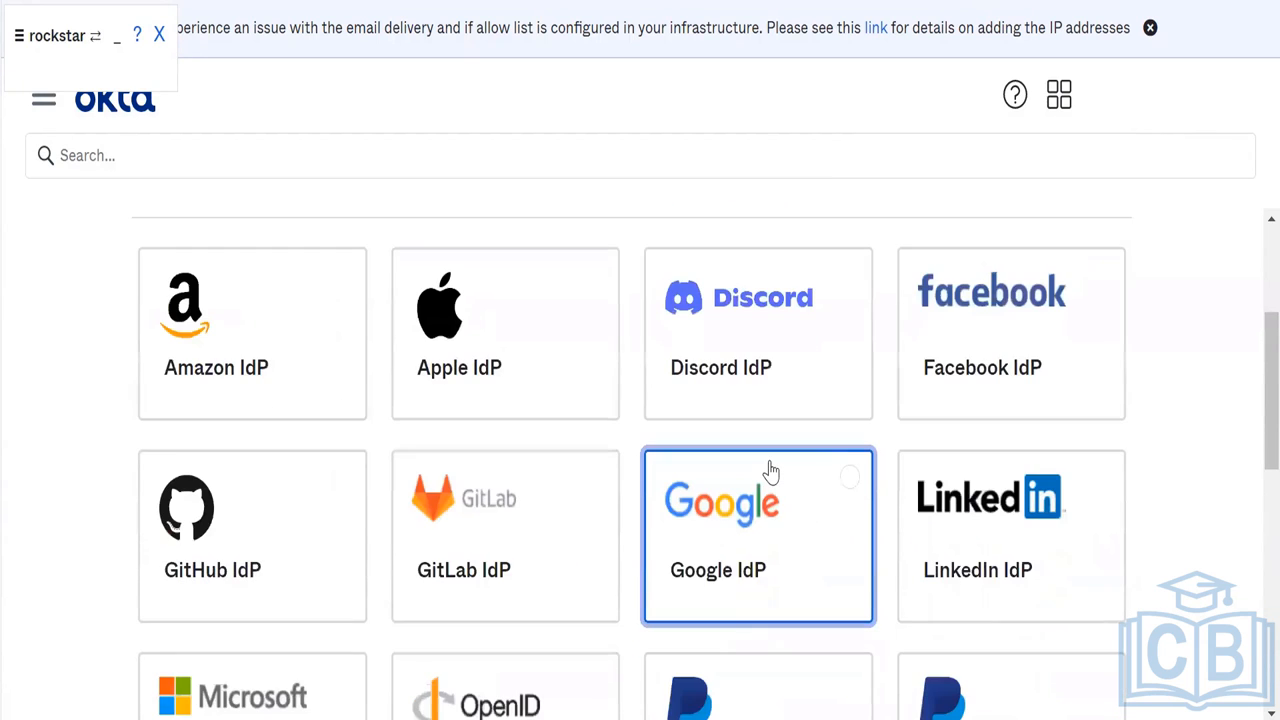
left_click(765, 528)
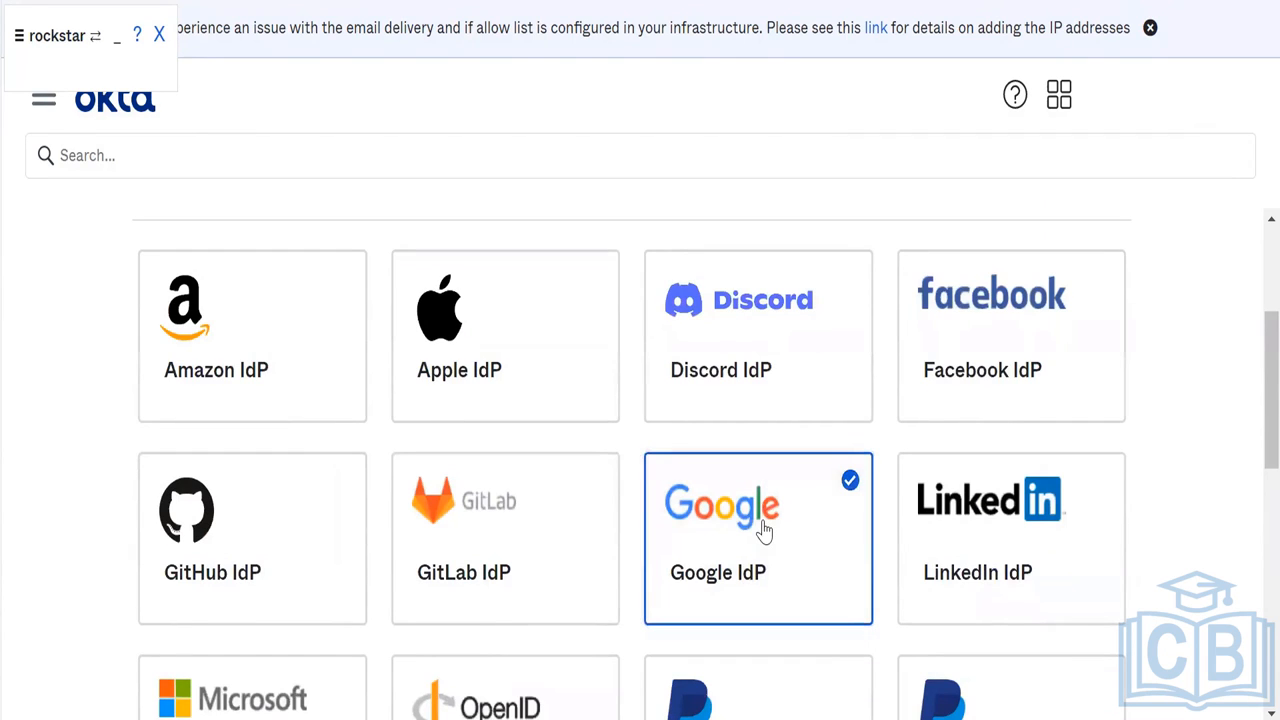
scroll(765, 530, "down", 7)
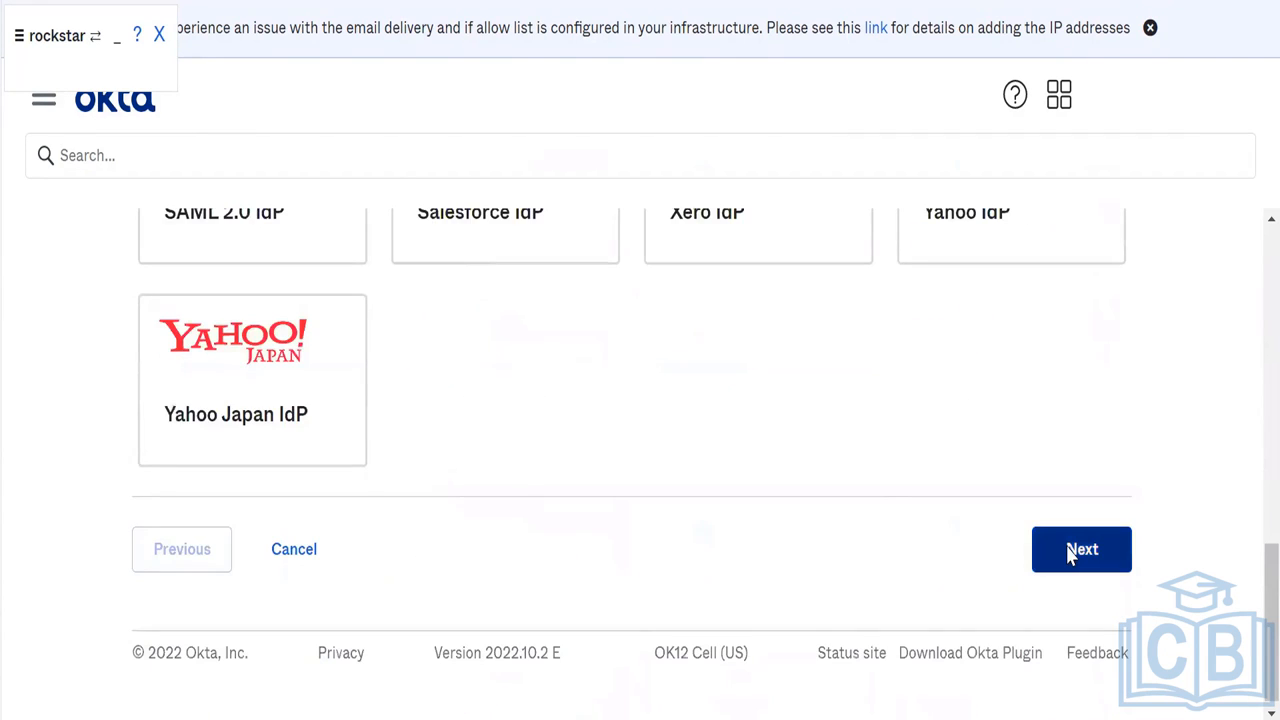
left_click(1070, 552)
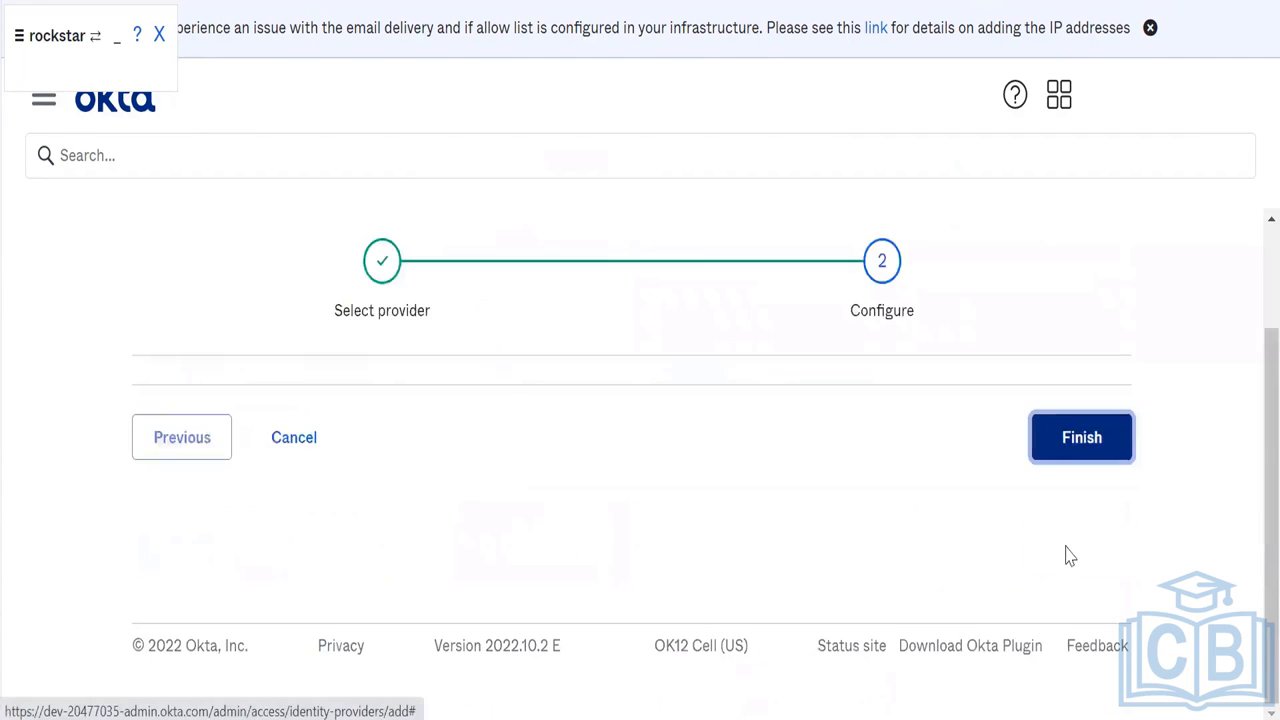
- Examine the general, authentication and JIT settings of the Google IdP configuration, and cancel adding the provider
left_click(483, 484)
scroll(483, 483, "down", 3)
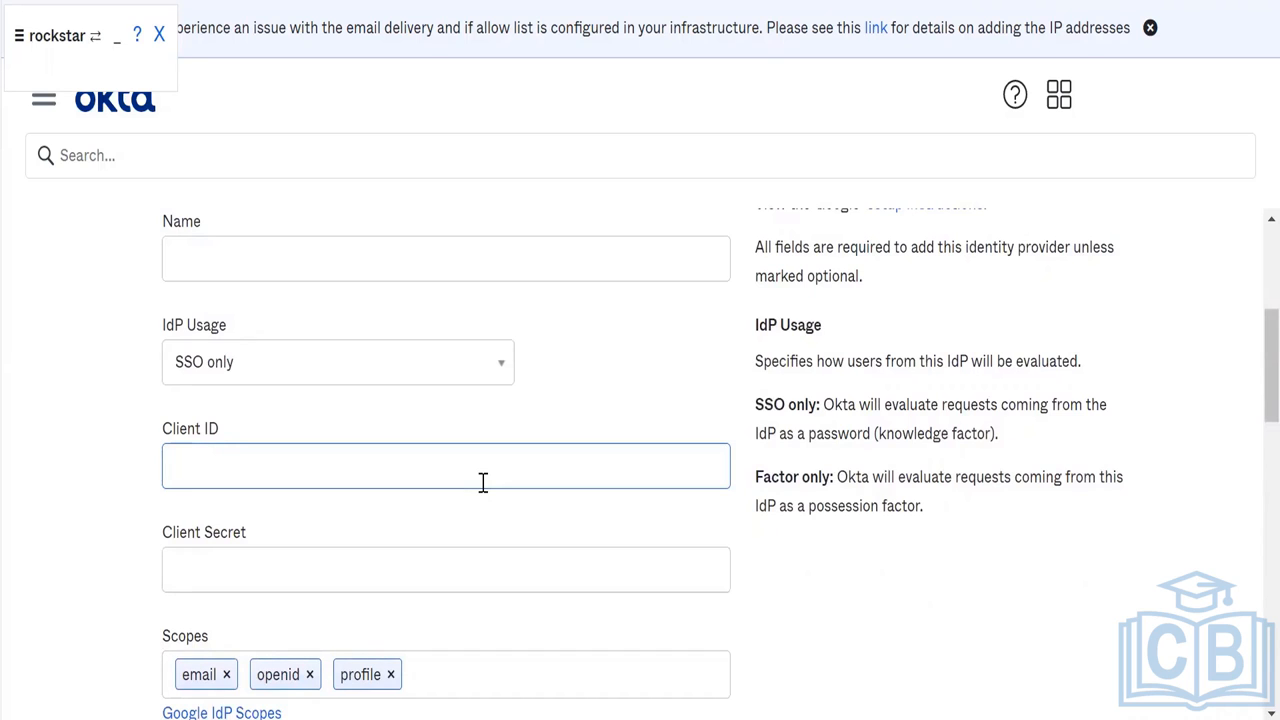
scroll(482, 483, "down", 10)
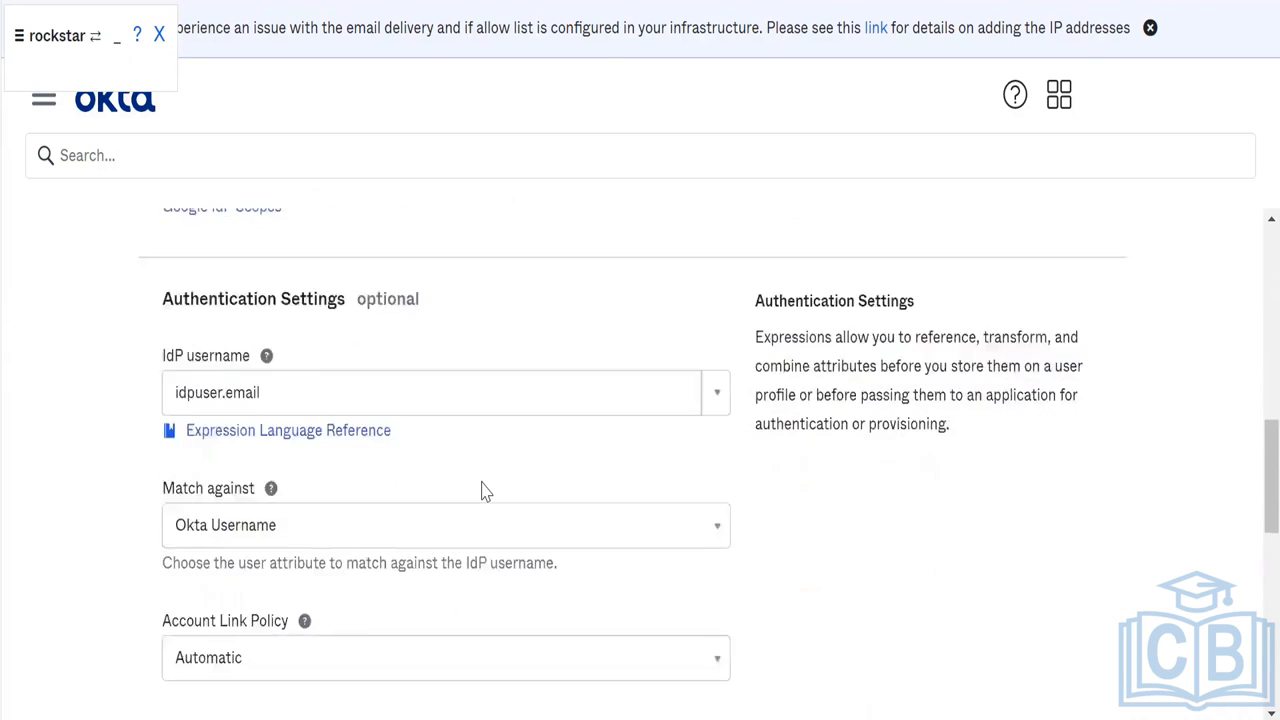
scroll(482, 491, "down", 3)
scroll(482, 491, "up", 15)
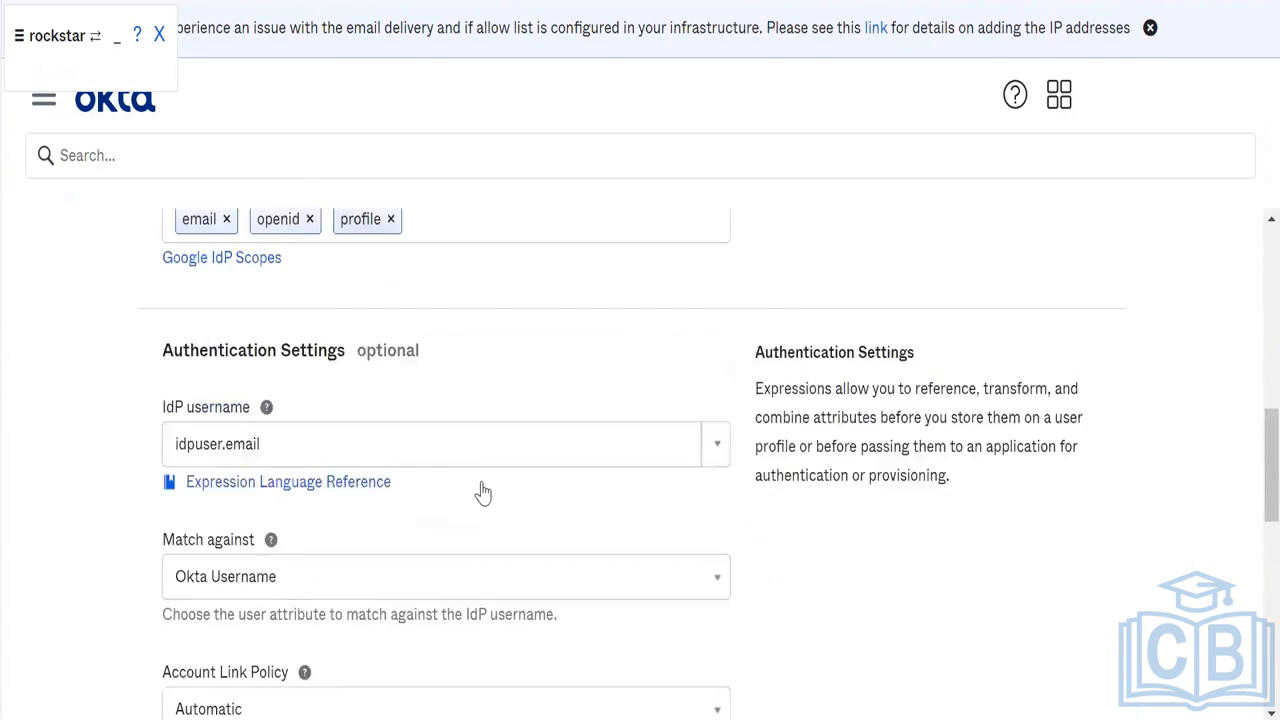
scroll(482, 491, "up", 3)
scroll(481, 491, "down", 5)
scroll(481, 491, "up", 5)
scroll(481, 491, "down", 2)
scroll(481, 491, "down", 14)
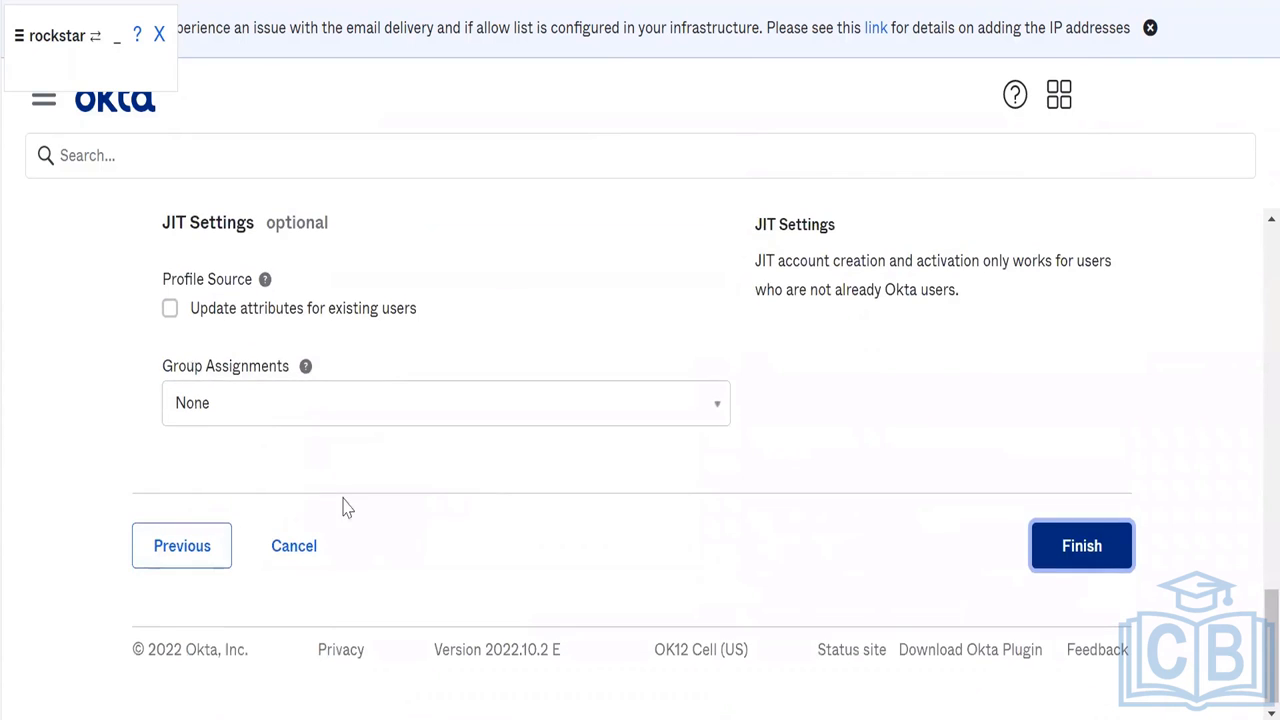
left_click(300, 540)
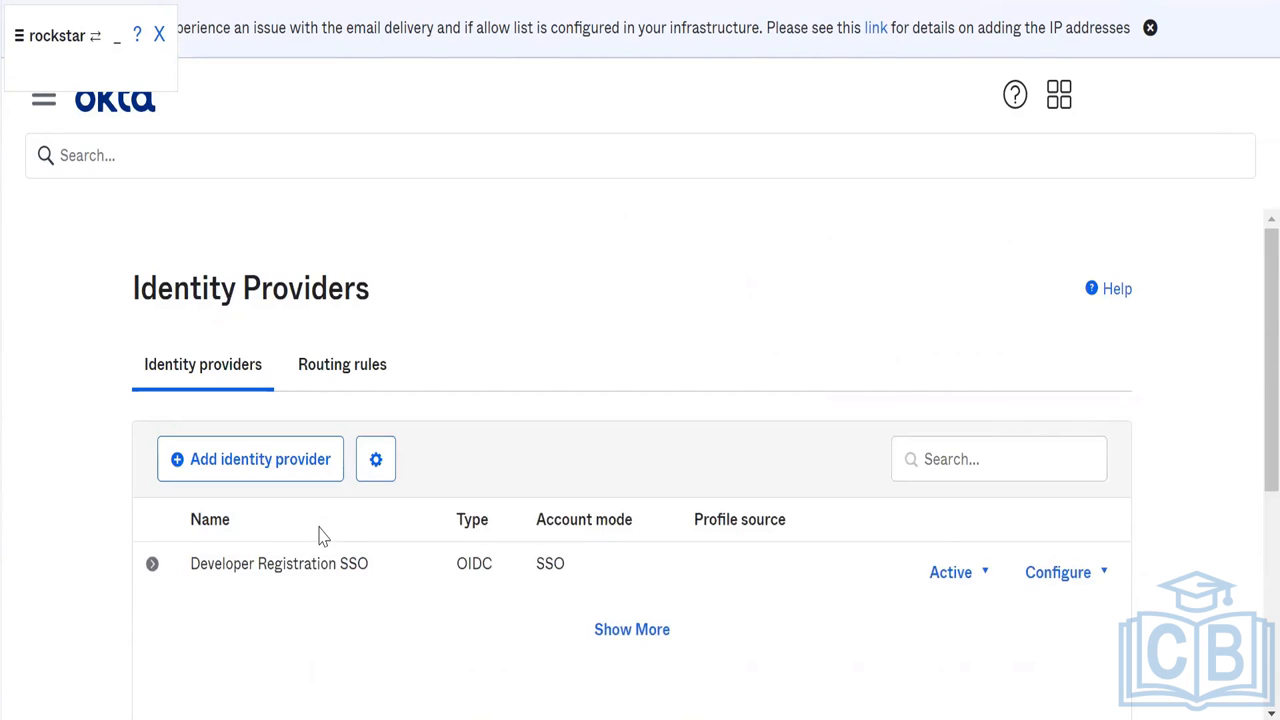
- Add a new identity provider from the Identity Providers page, choosing Google IdP and continuing to the Configure stage
left_click(631, 630)
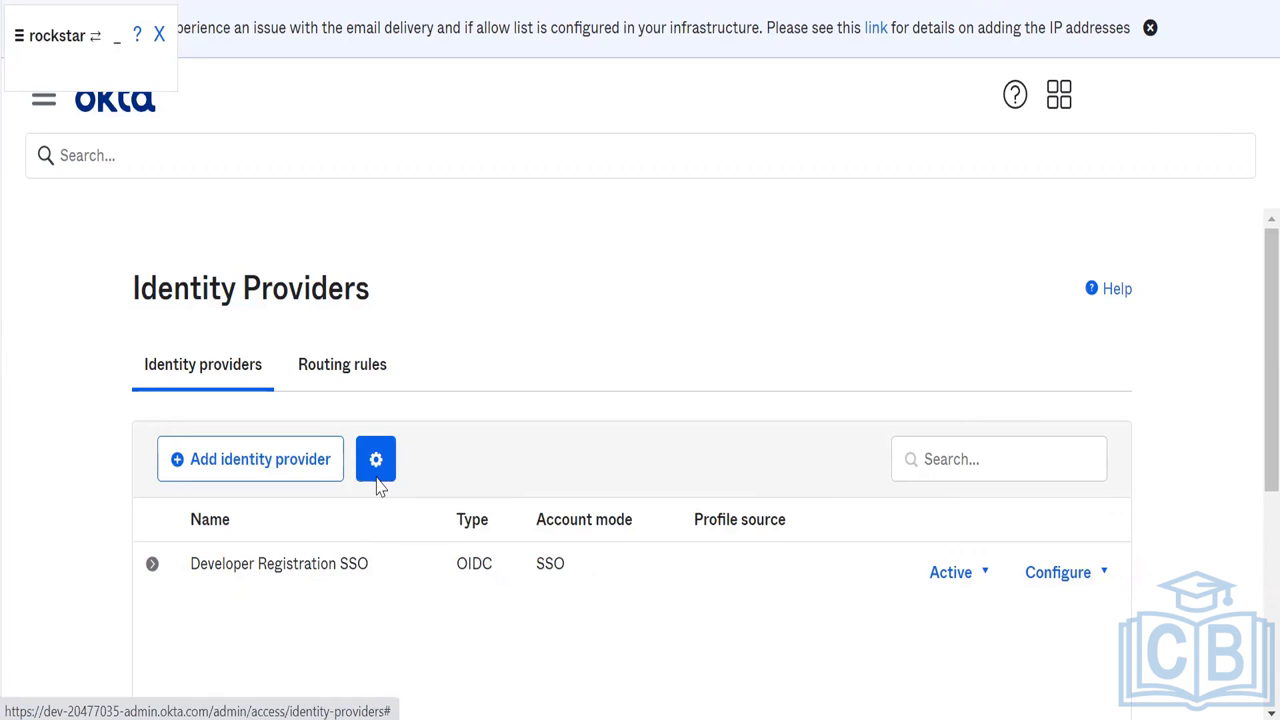
left_click(300, 459)
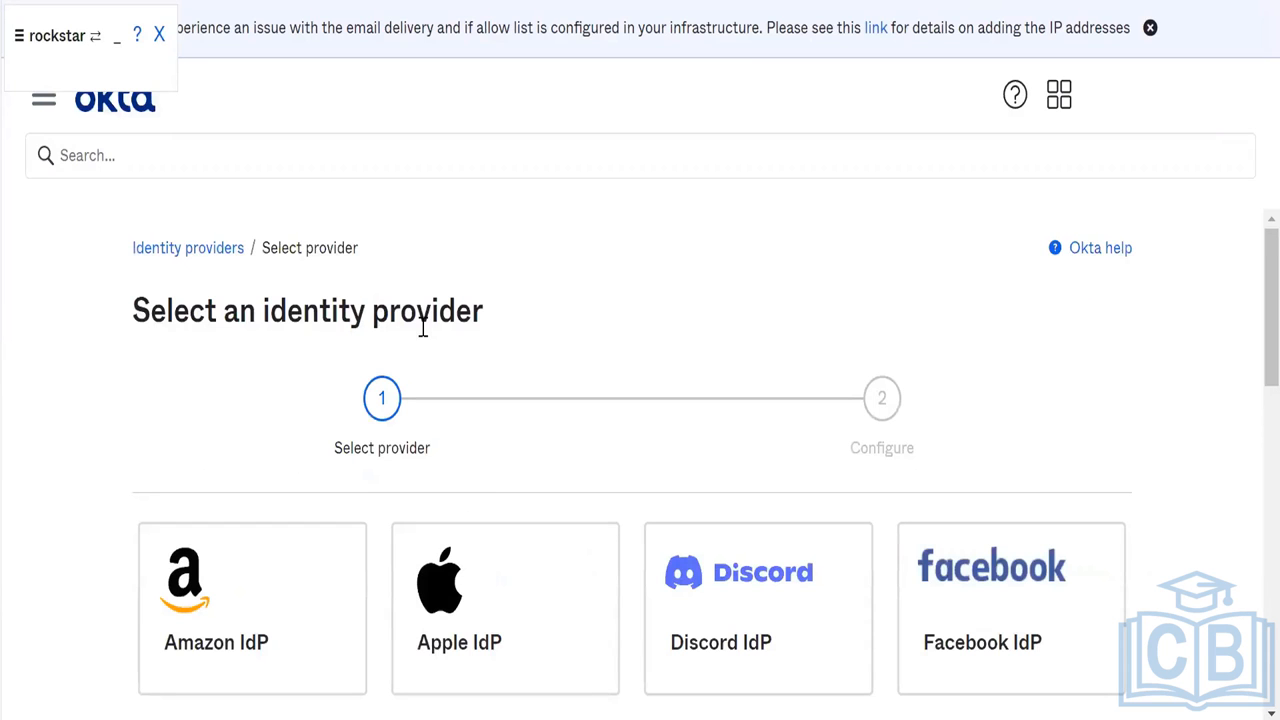
scroll(423, 266, "down", 4)
left_click(423, 268)
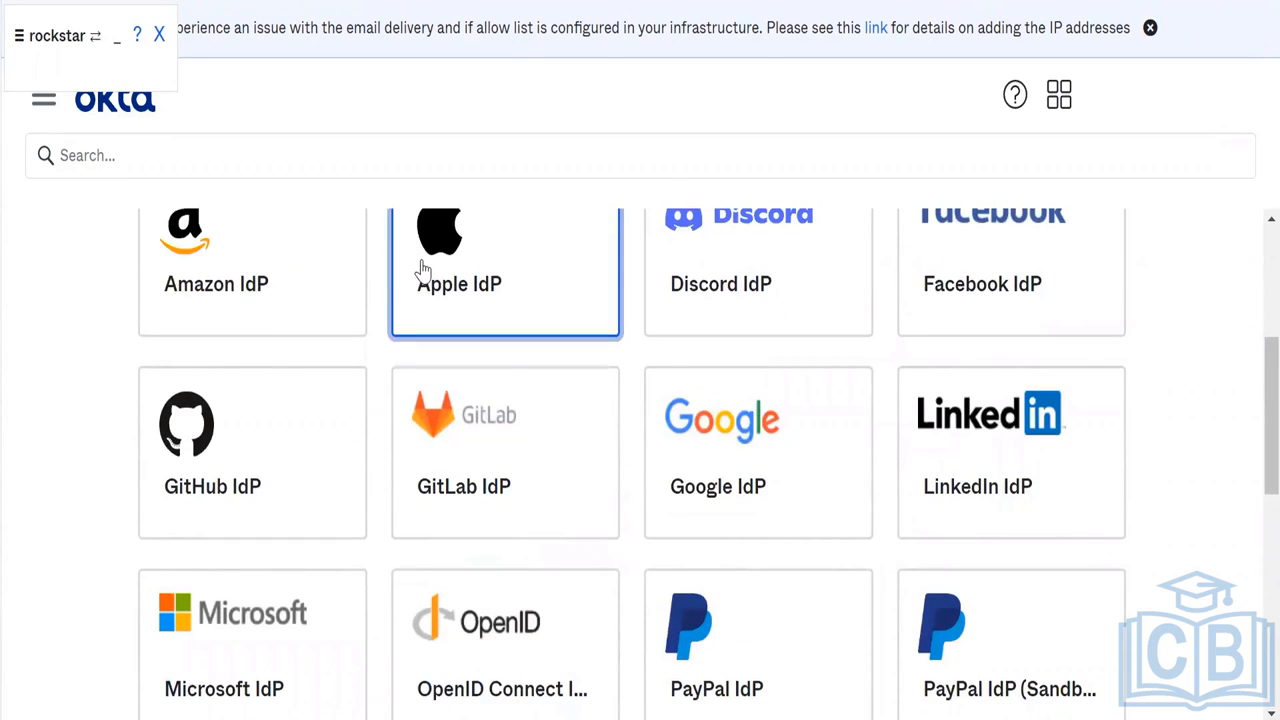
scroll(420, 270, "down", 3)
scroll(420, 270, "up", 2)
left_click(758, 418)
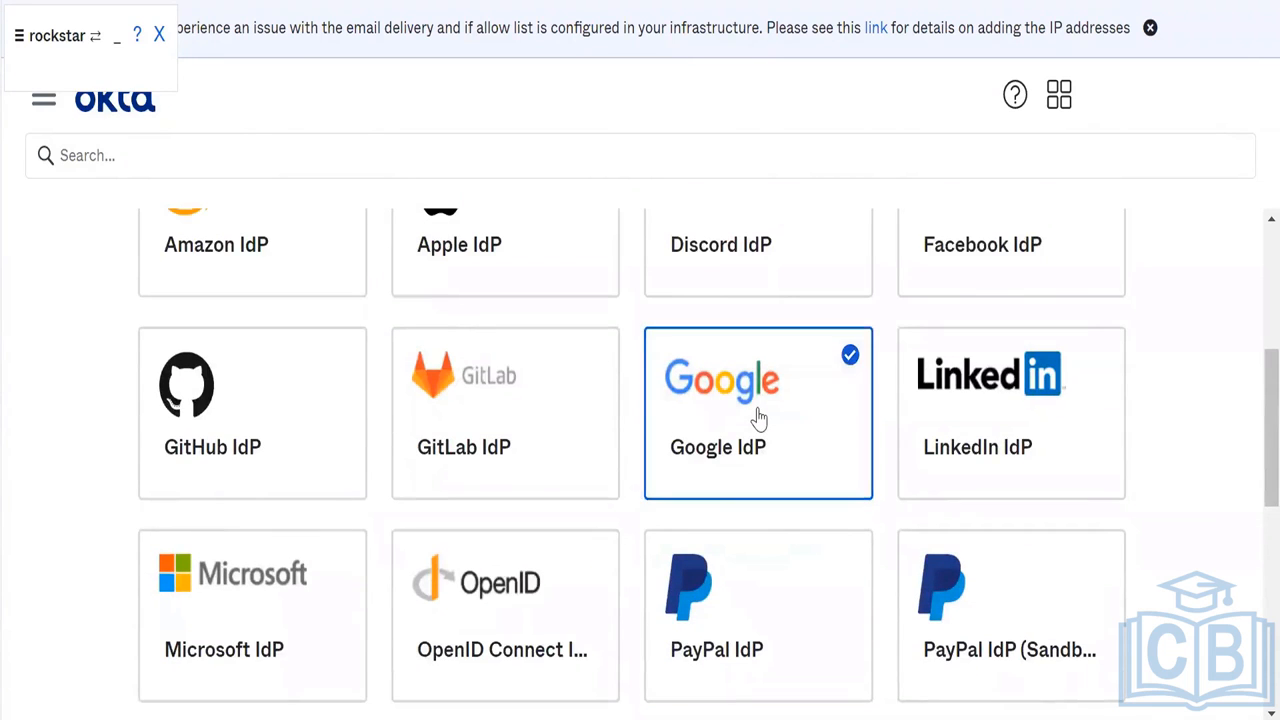
scroll(758, 418, "down", 10)
left_click(1063, 534)
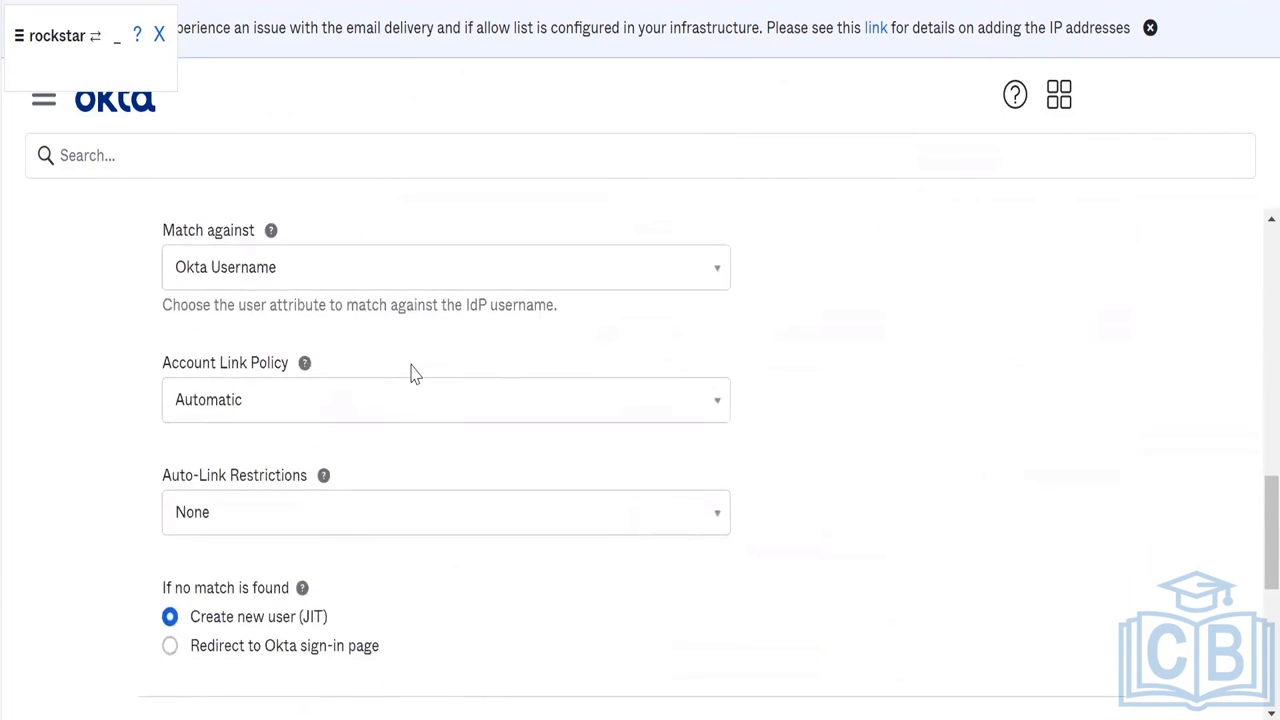
- Name the identity provider Google in its general settings
scroll(411, 366, "up", 2)
scroll(414, 372, "up", 7)
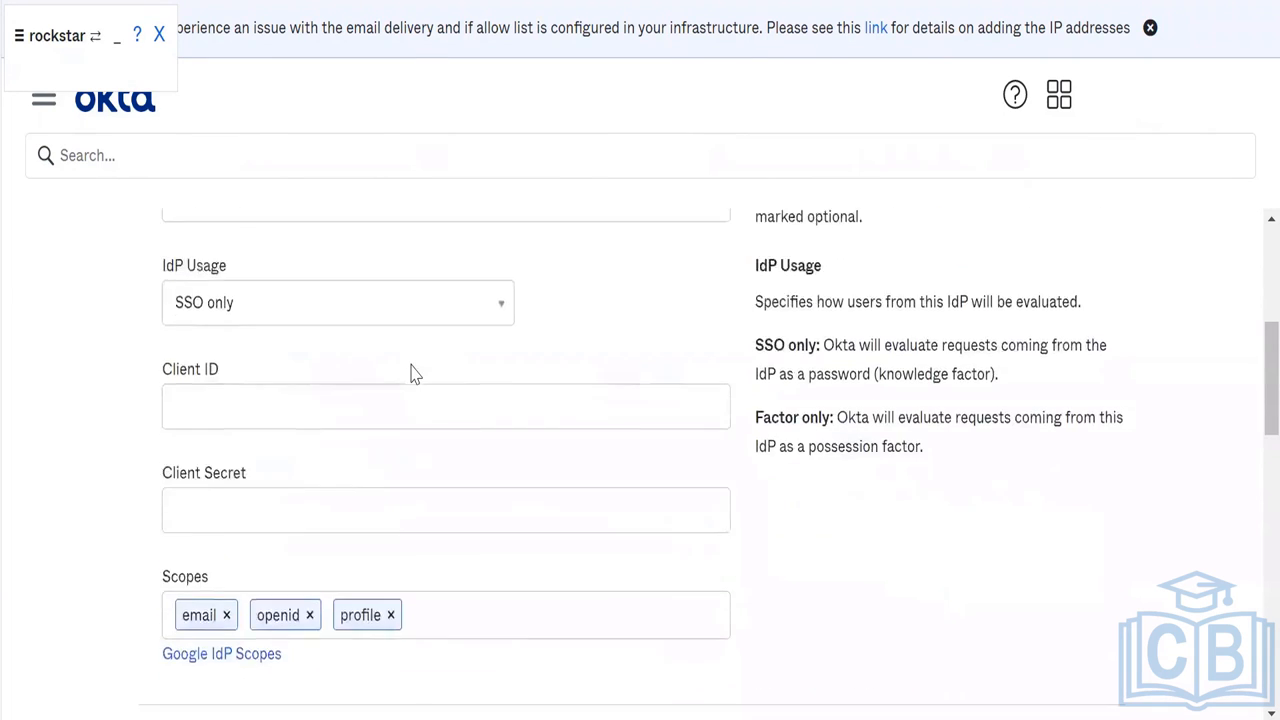
left_click(352, 391)
type("Google")
key("Tab")
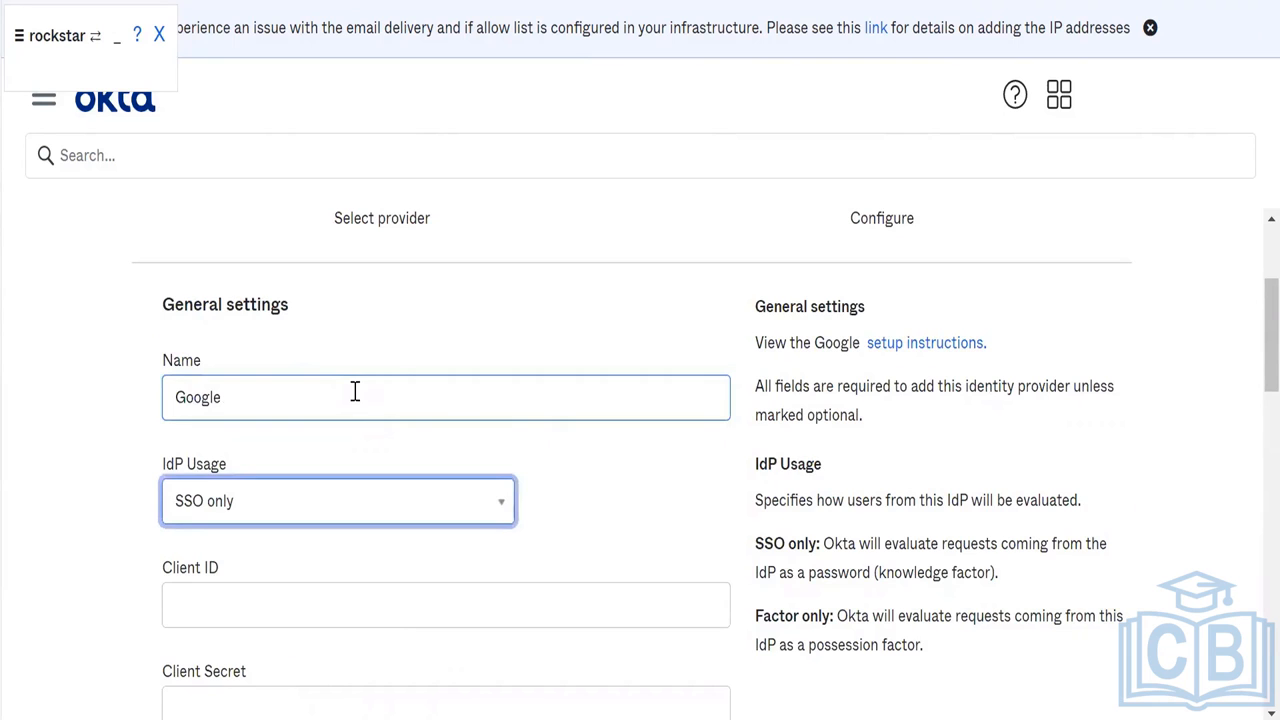
- Review the client credentials, scopes, authentication and JIT settings required by the Google IdP configuration
scroll(354, 391, "down", 3)
scroll(354, 391, "up", 2)
left_click(328, 486)
scroll(328, 486, "down", 3)
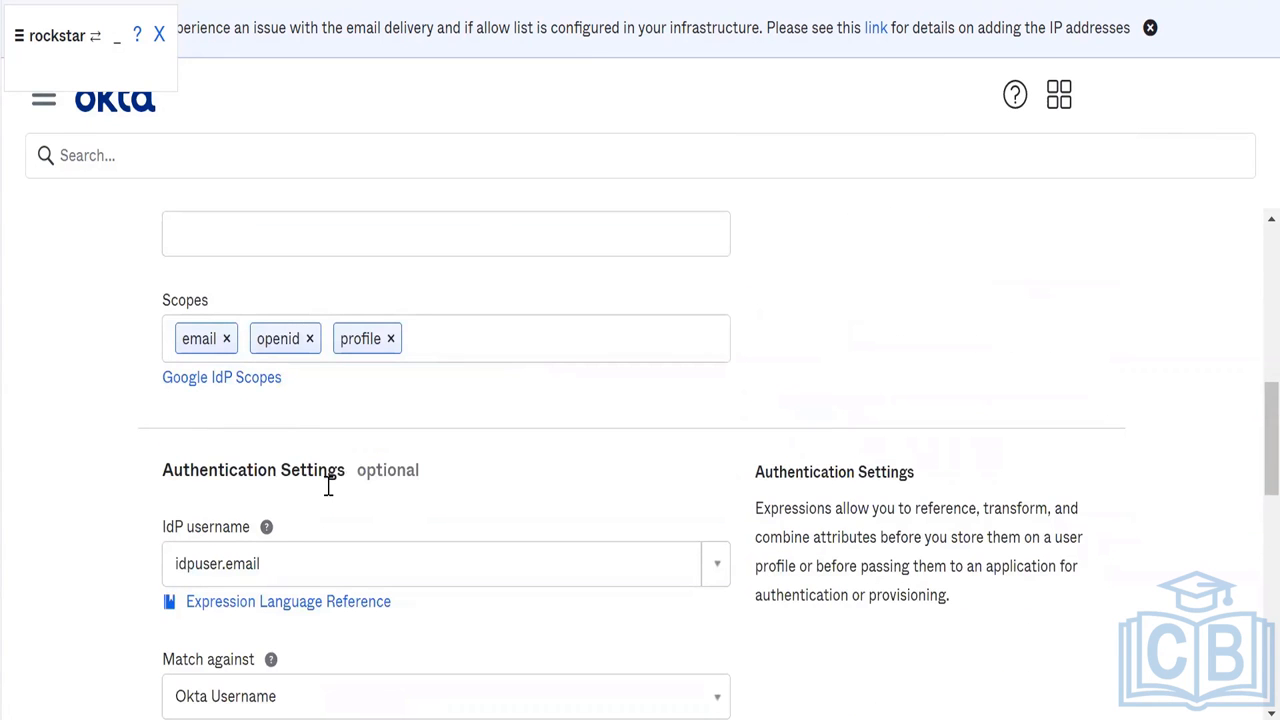
scroll(330, 493, "down", 5)
scroll(330, 493, "down", 3)
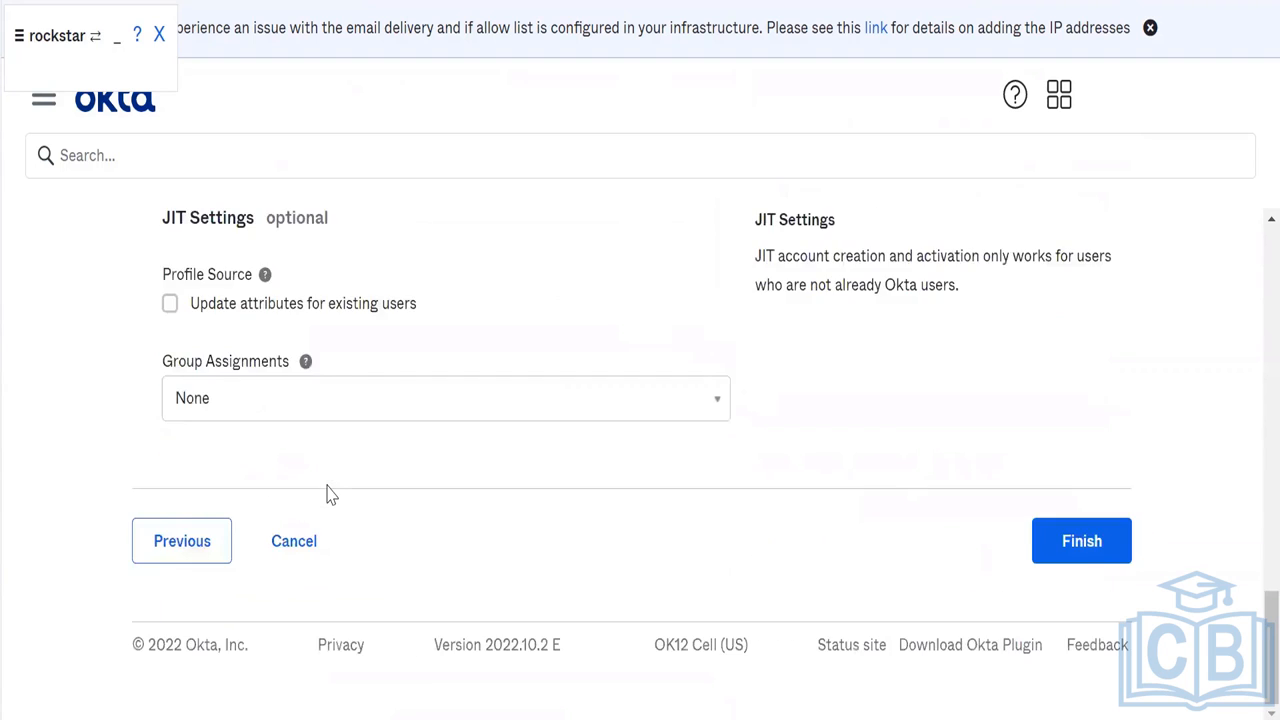
scroll(328, 485, "up", 6)
scroll(328, 485, "up", 8)
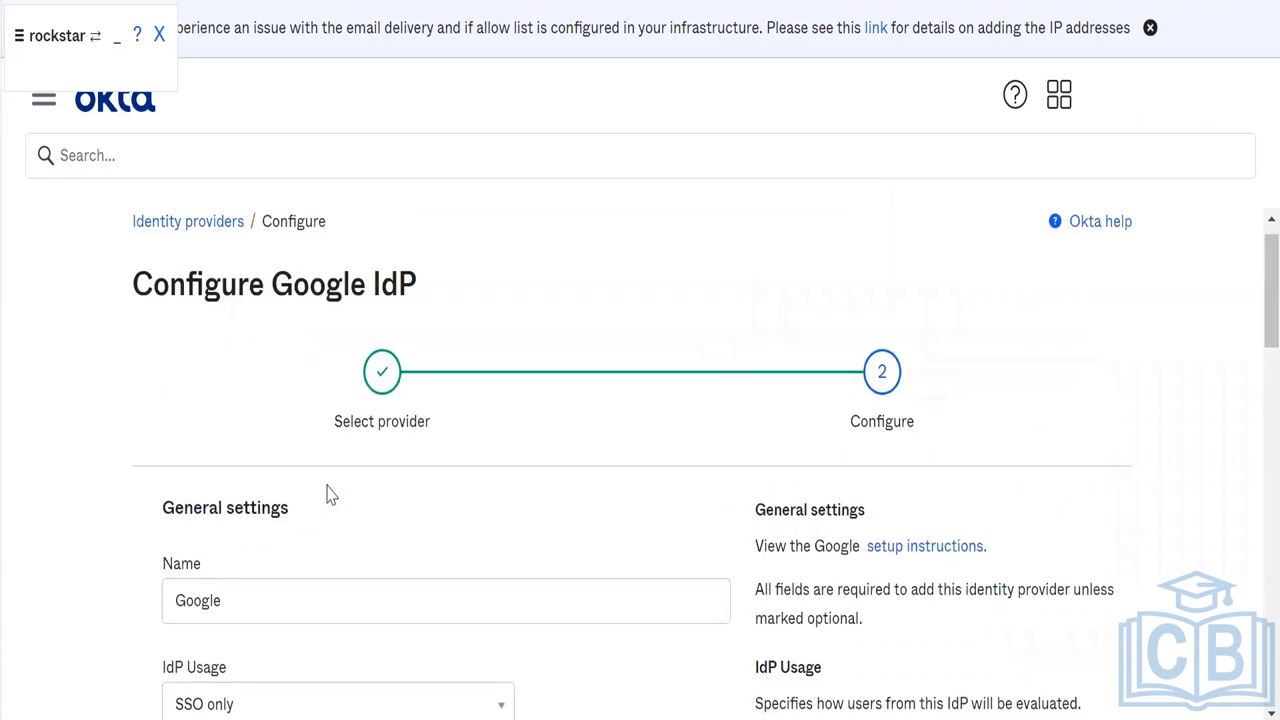
- Open the Google setup instructions in a new tab and read the guide on creating the identity provider in Okta
triple_click(386, 287)
left_click(386, 287)
left_click_drag(425, 287, 274, 277)
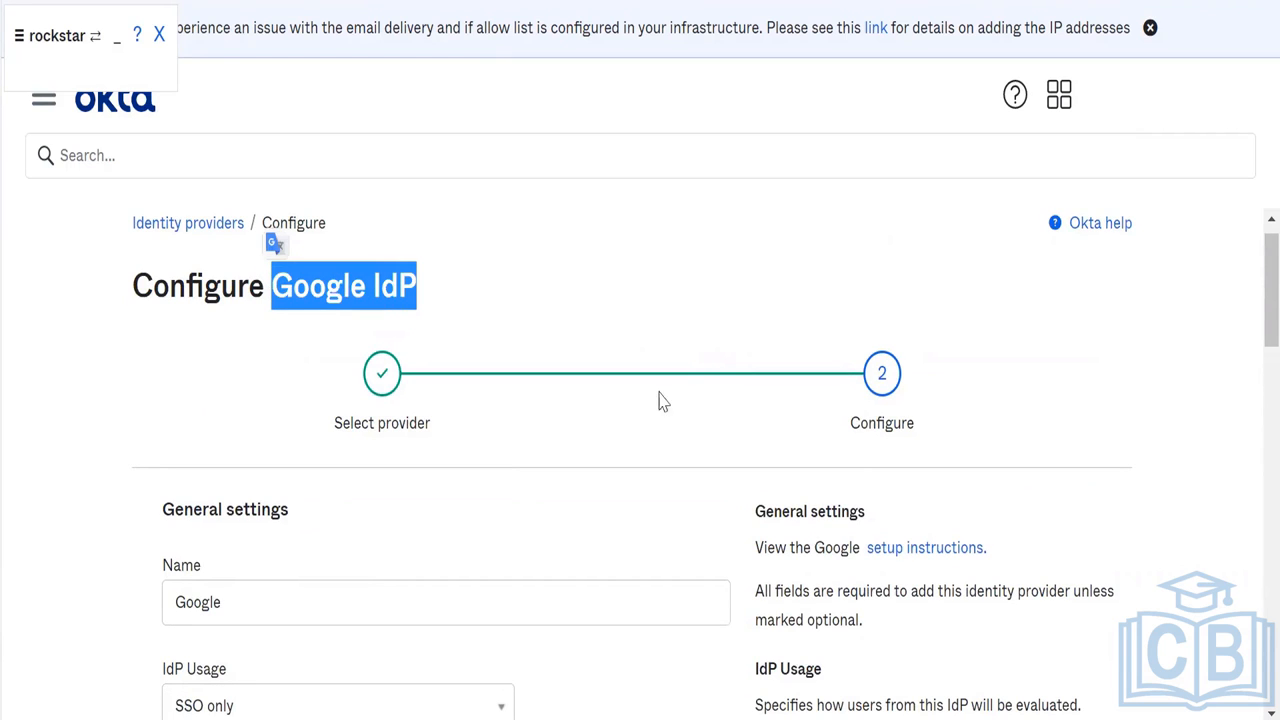
right_click(921, 547)
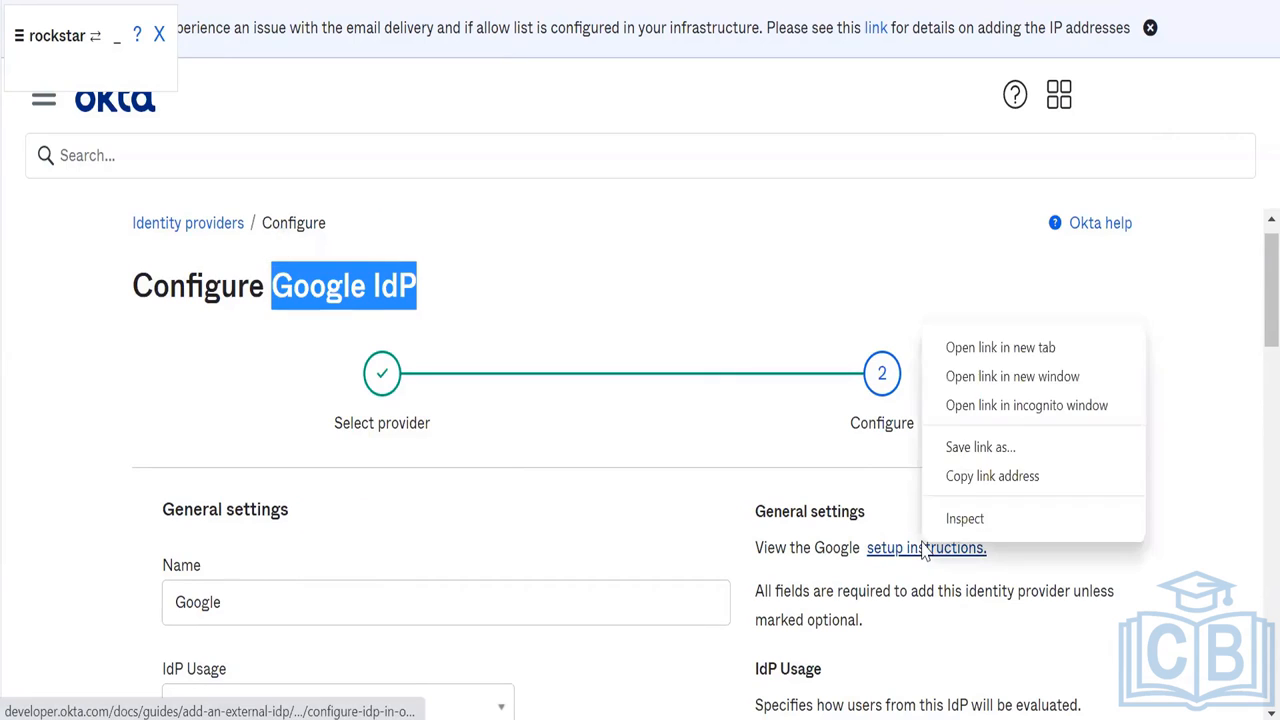
left_click(986, 347)
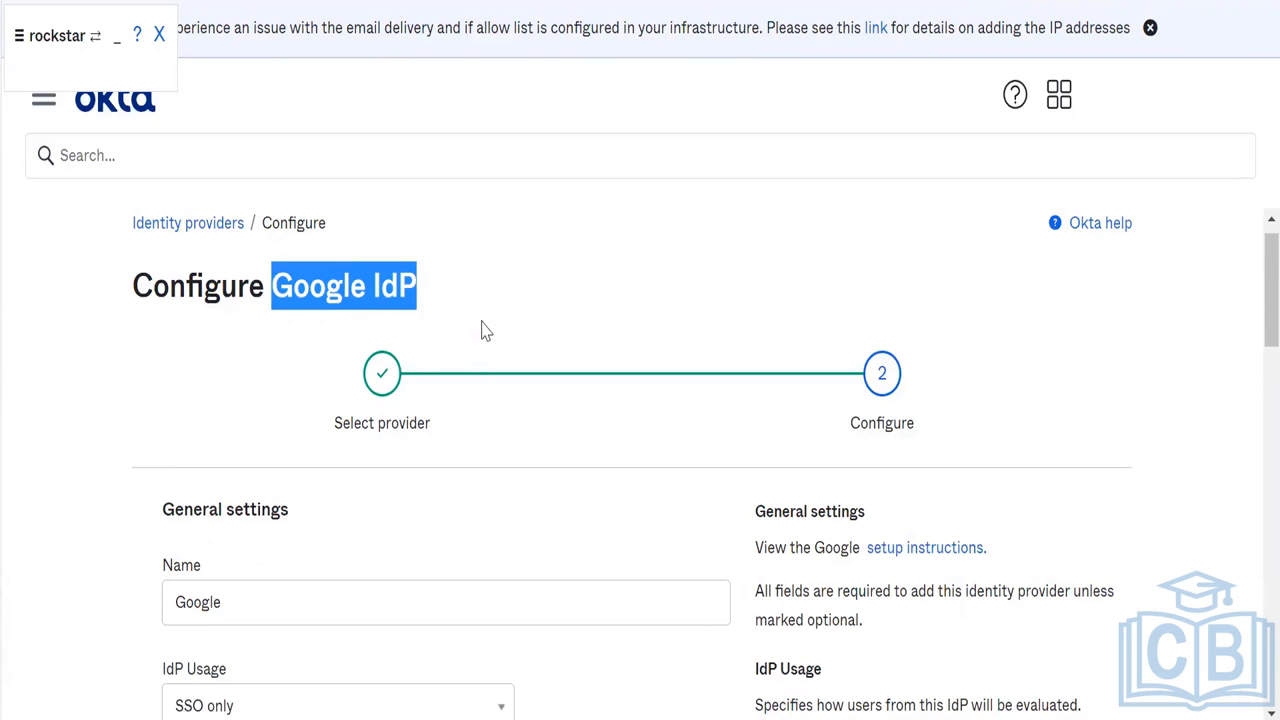
left_click(429, 4)
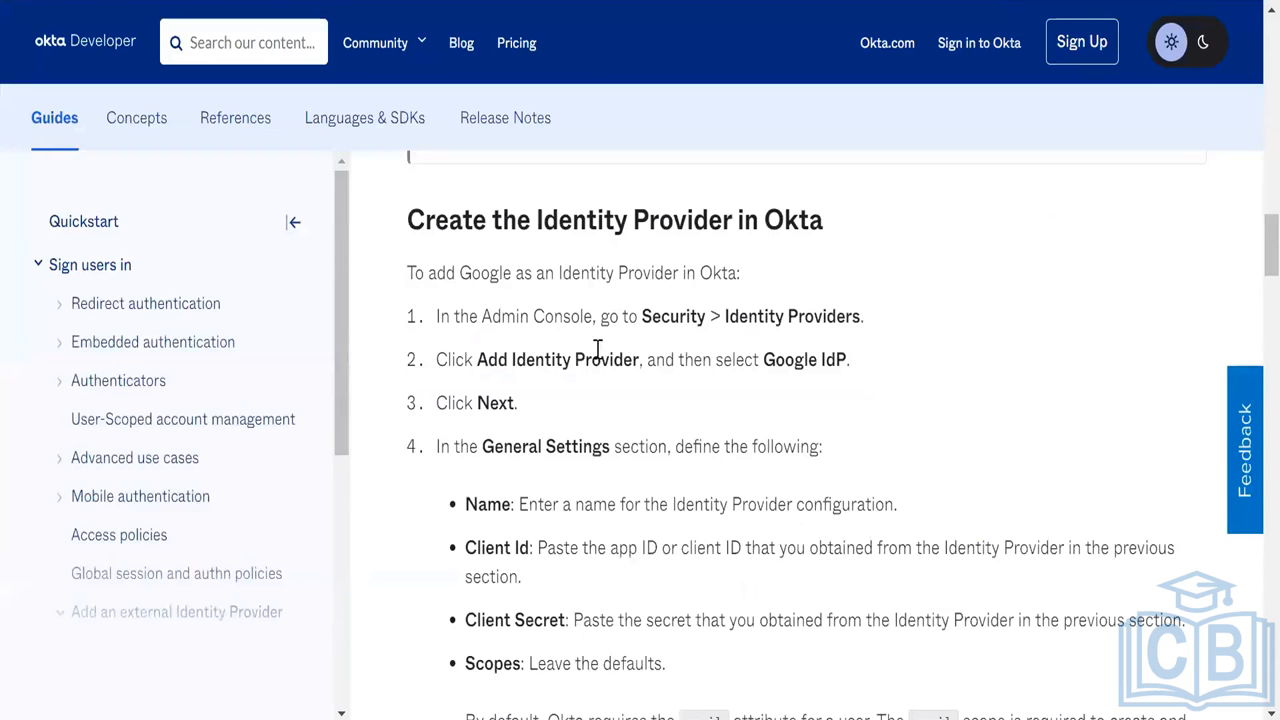
scroll(630, 432, "up", 2)
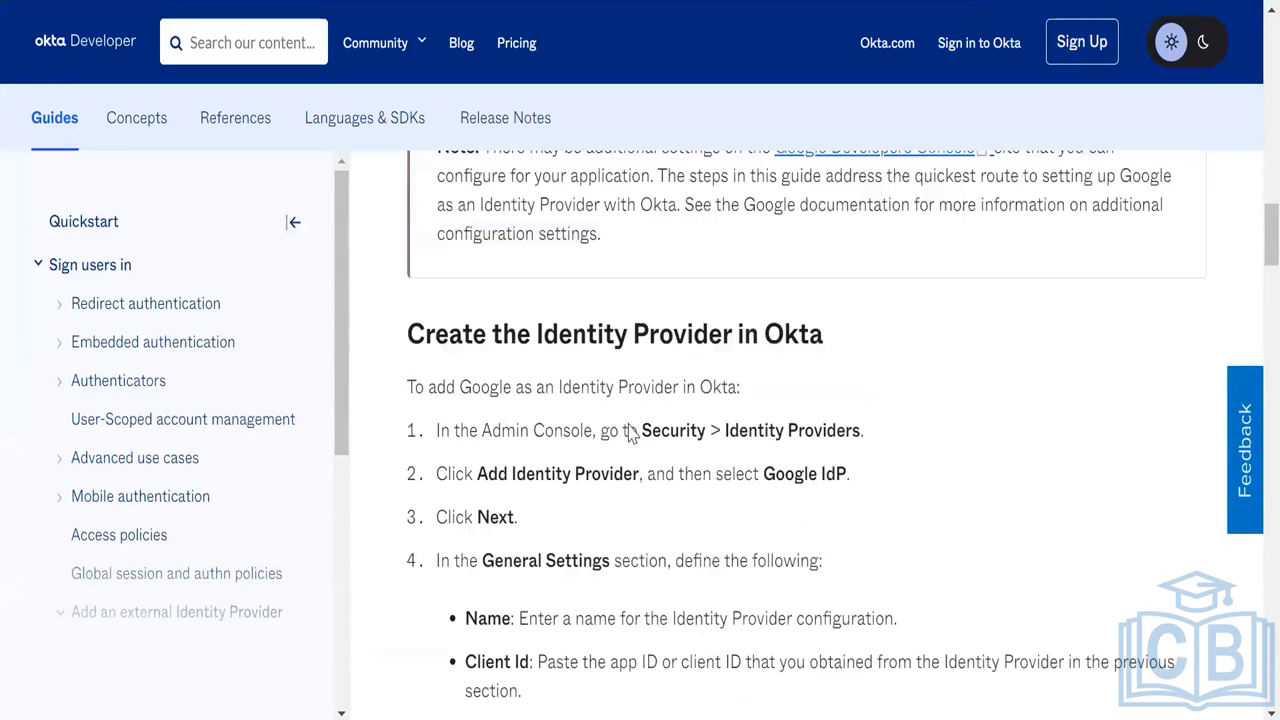
scroll(630, 432, "down", 10)
scroll(630, 432, "down", 3)
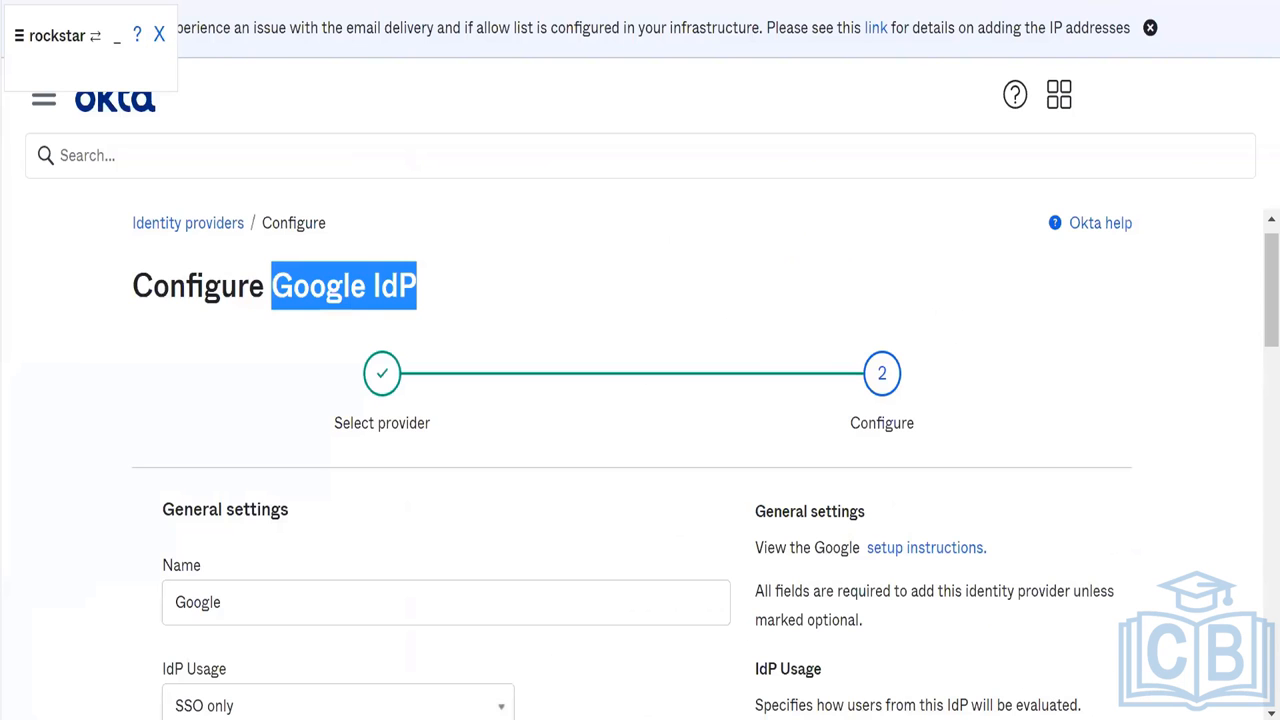
- Return to the Google IdP configuration, check the account matching and linking settings, and cancel adding the provider
scroll(460, 351, "down", 6)
scroll(463, 351, "down", 9)
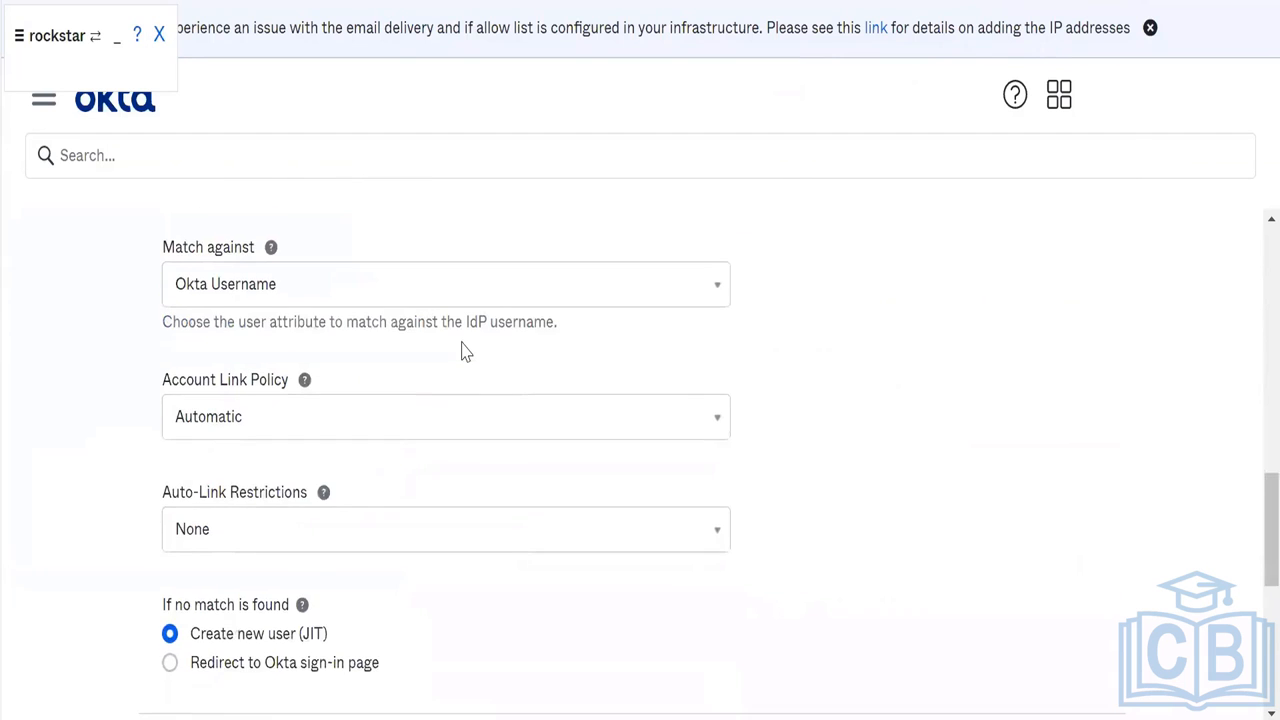
left_click(280, 555)
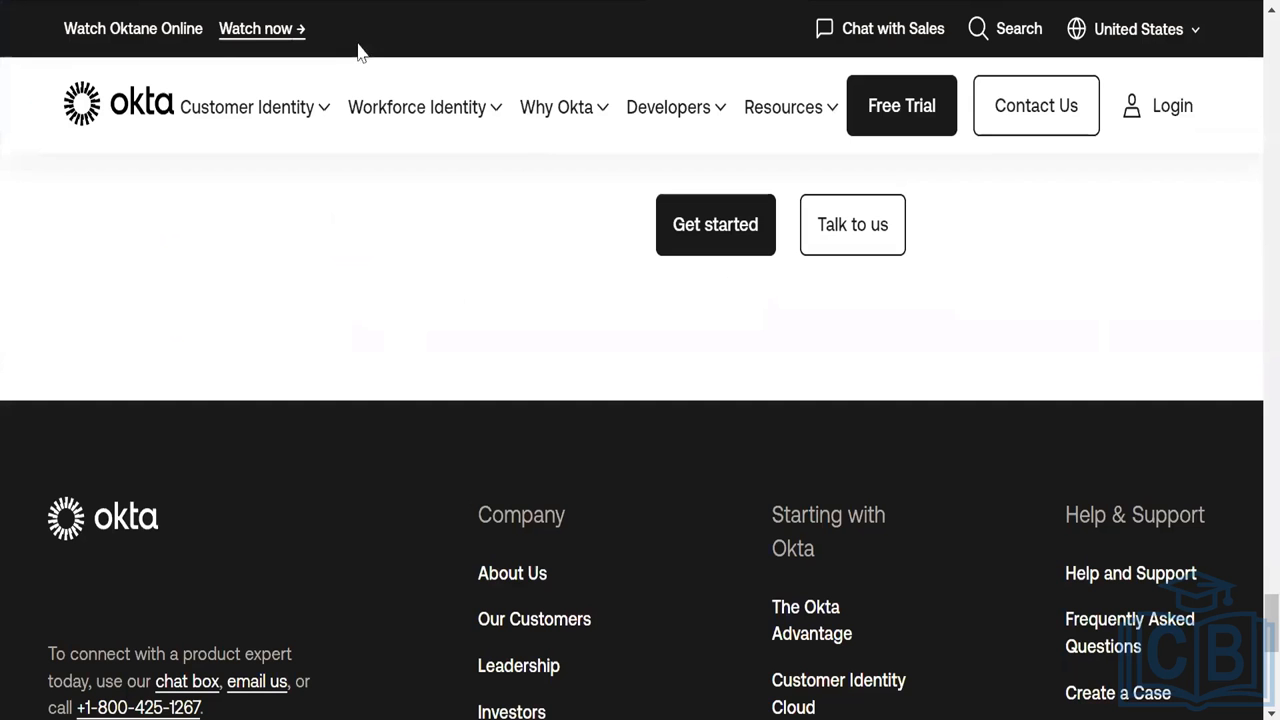
- Switch to the Okta website, check the Customer Identity offerings again and browse the home page content
left_click(322, 112)
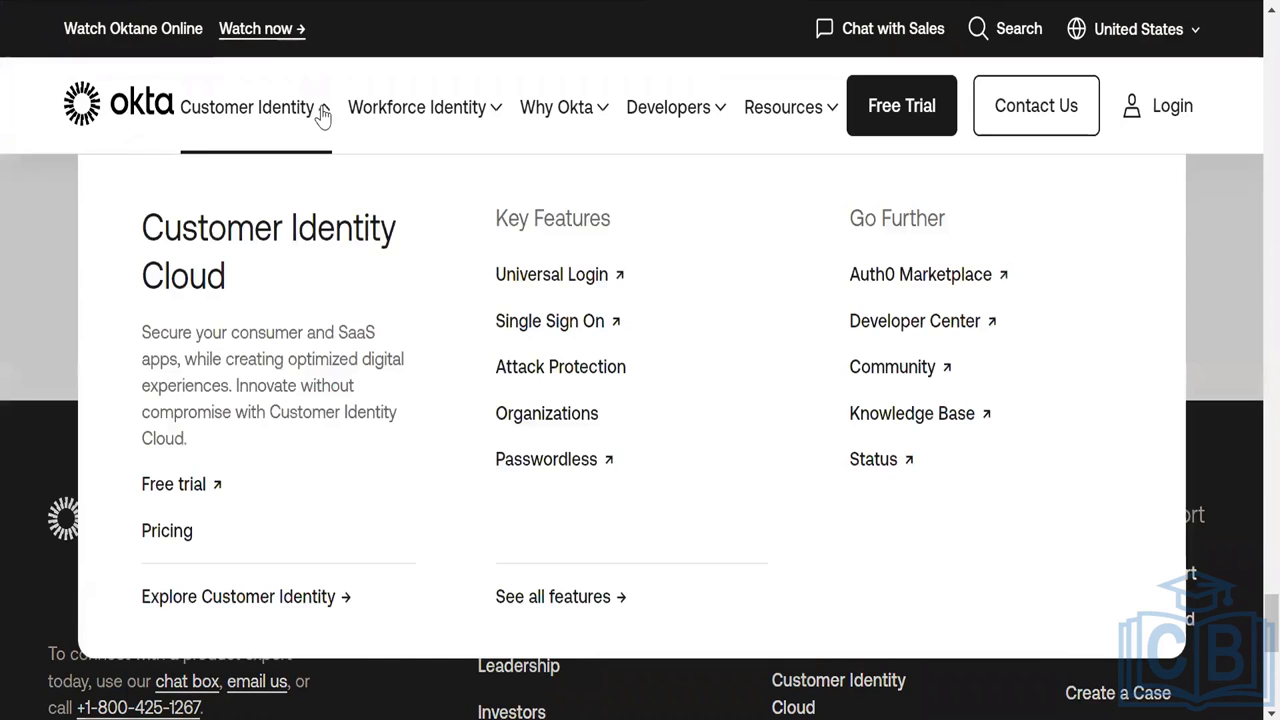
left_click(322, 112)
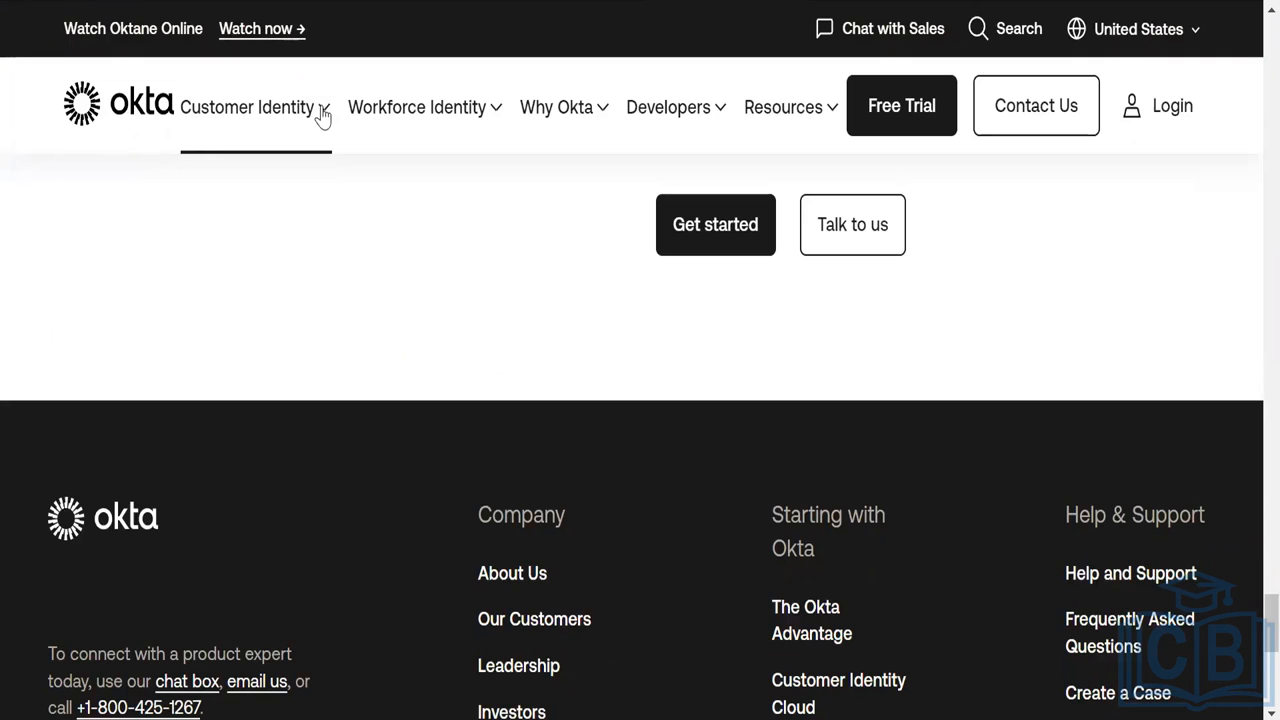
scroll(322, 117, "down", 2)
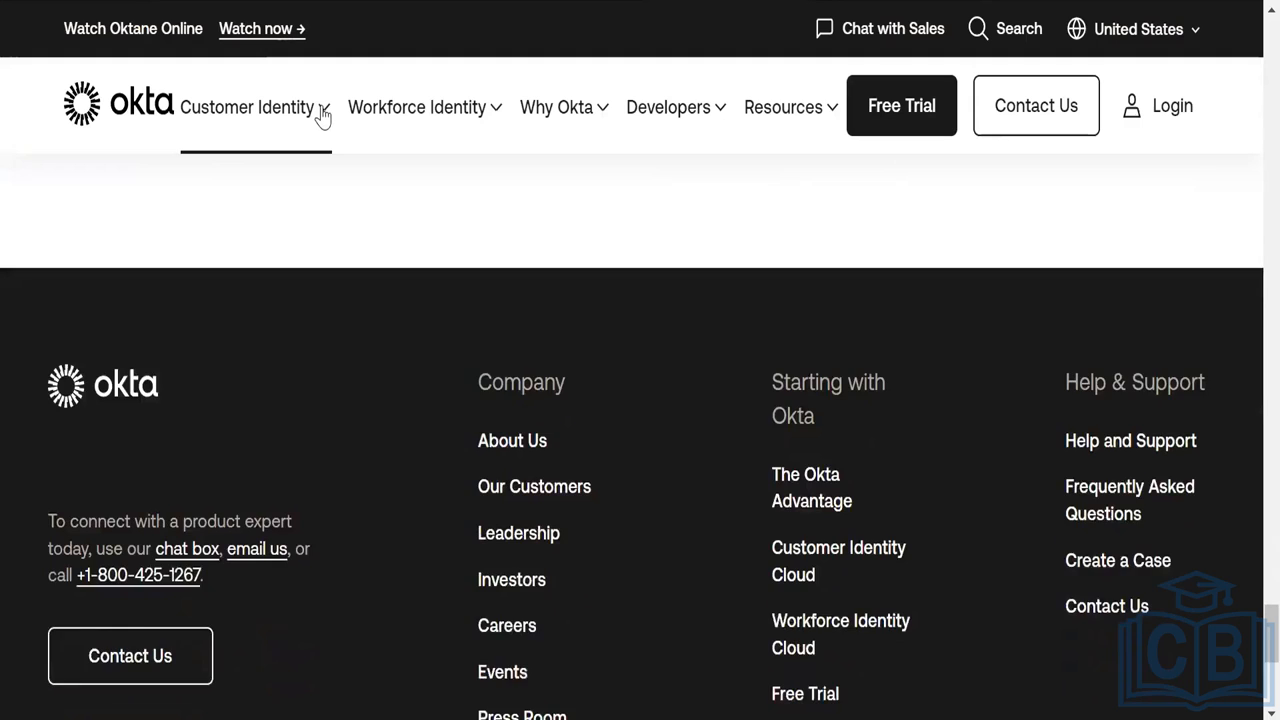
scroll(322, 117, "up", 10)
scroll(322, 117, "up", 4)
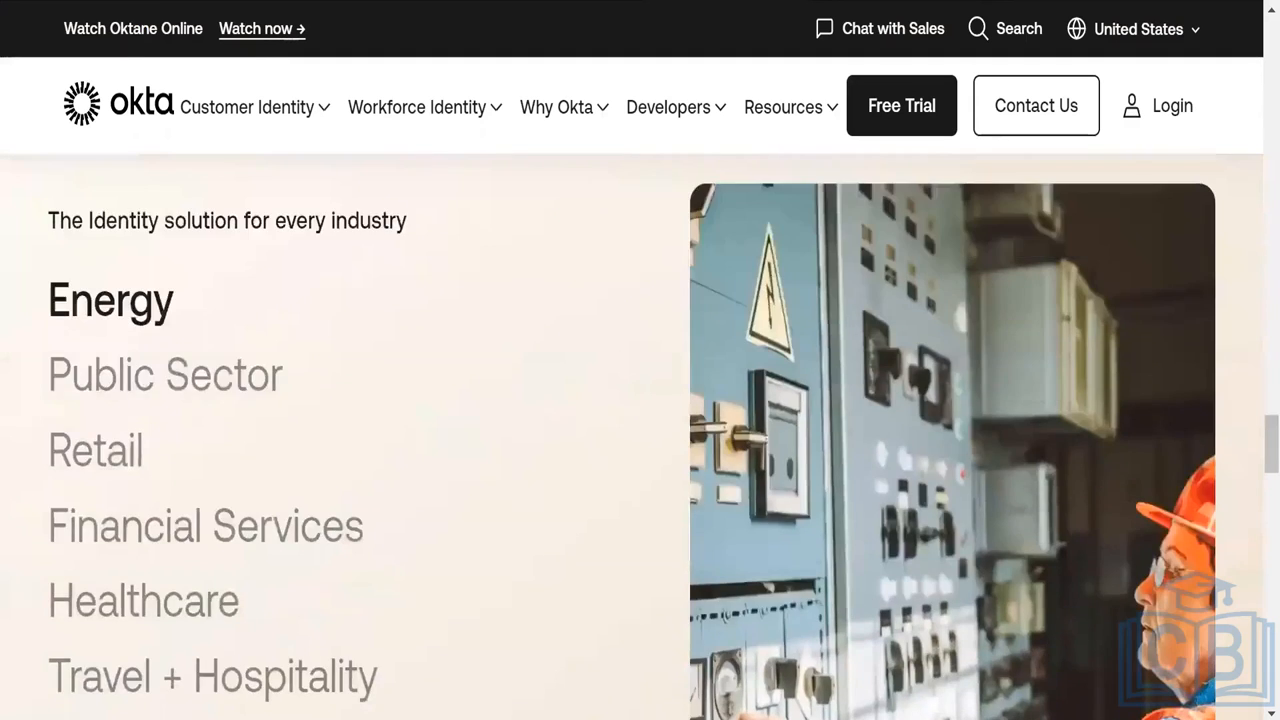